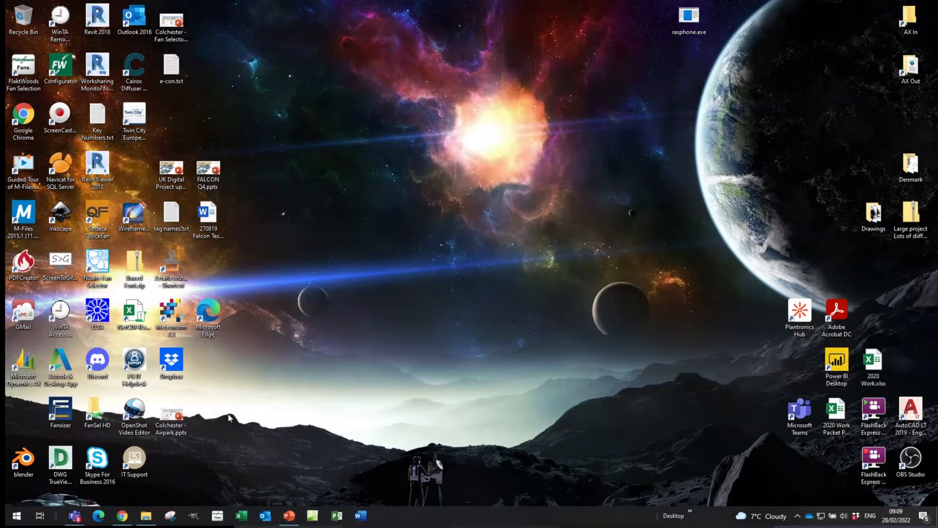
Switch to Chrome and open the Fan Selector website at fanselector.flaktgroup.com
left_click(123, 516)
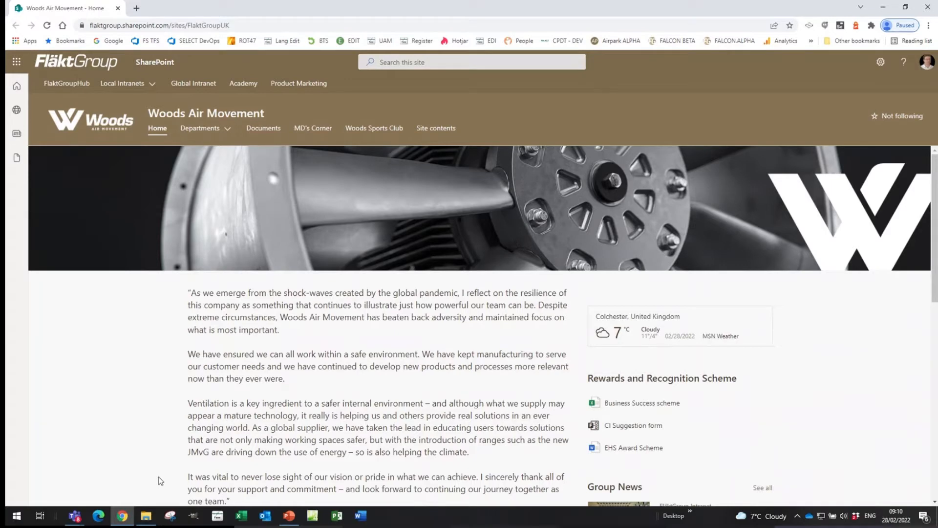
left_click(220, 27)
type("fanselector.flaktgroup.com")
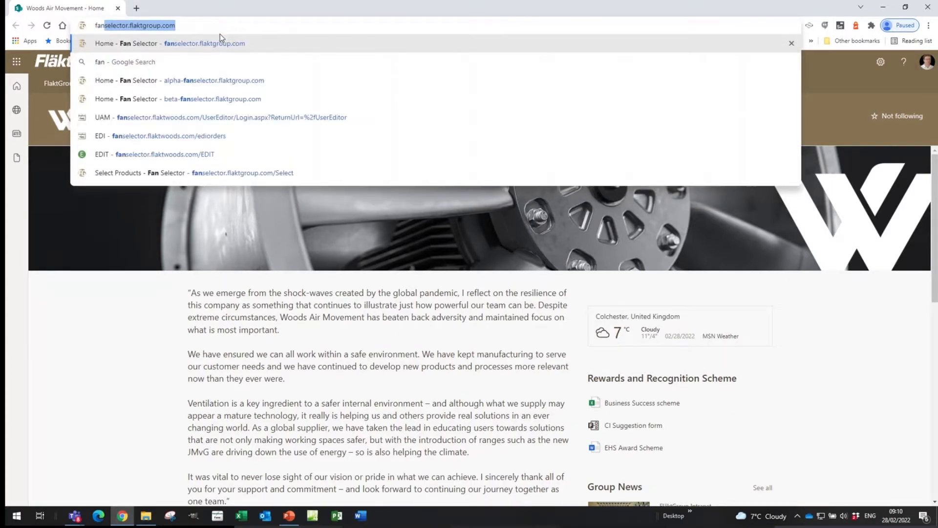
key("Return")
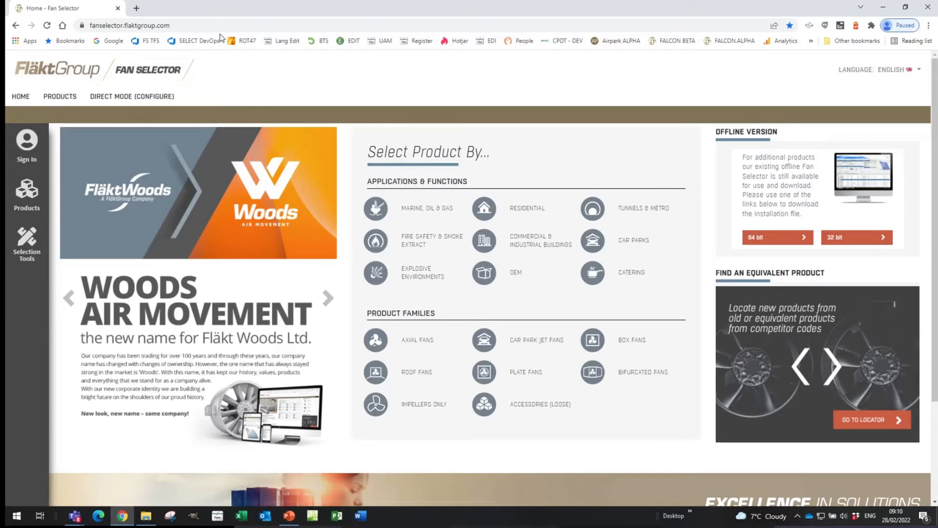
left_click(176, 25)
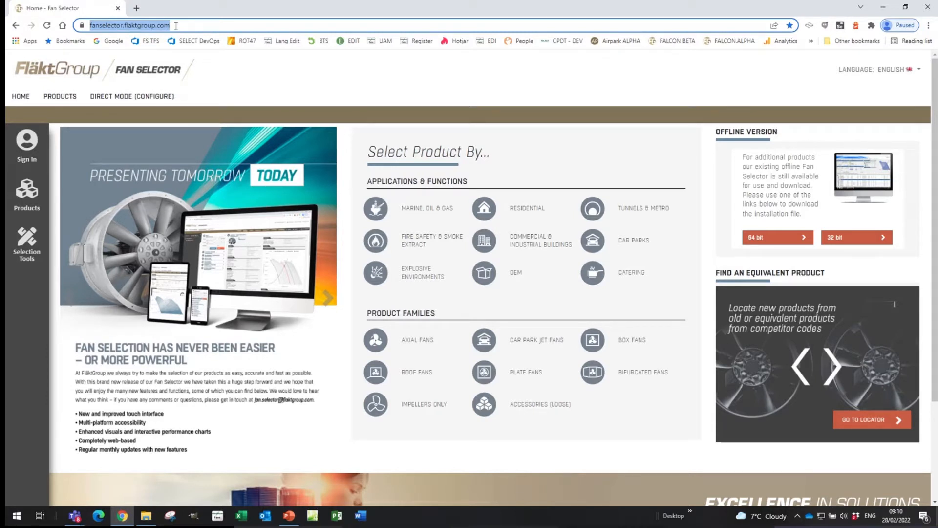
left_click(220, 84)
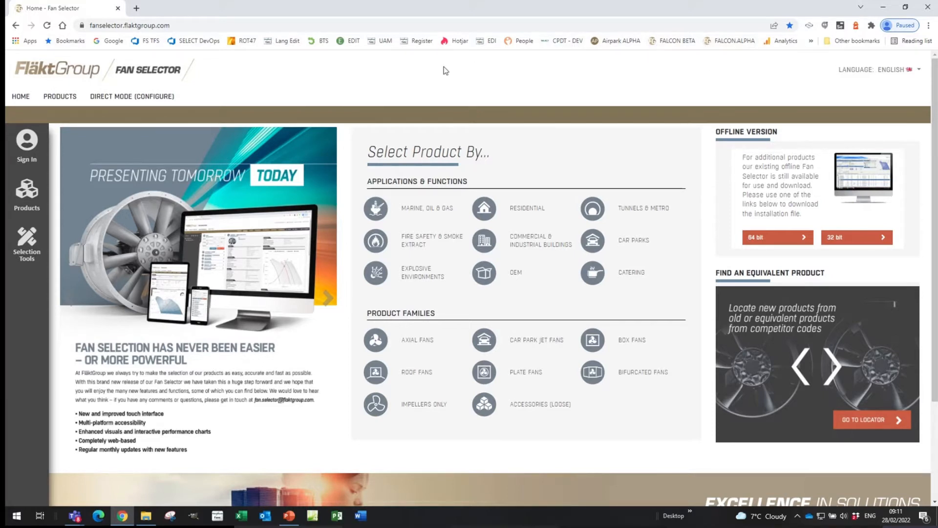
Open the bookmark details for the Fan Selector home page and close them without making changes
left_click(929, 28)
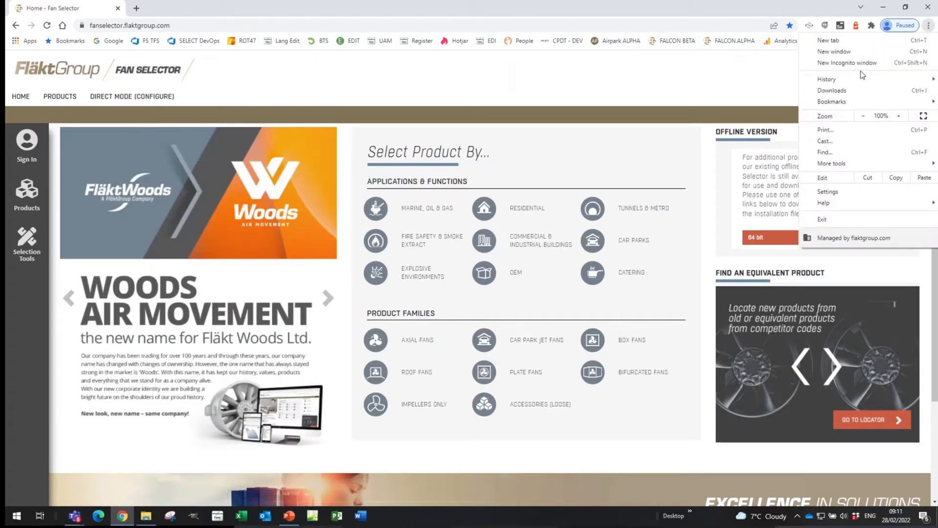
mouse_move(848, 101)
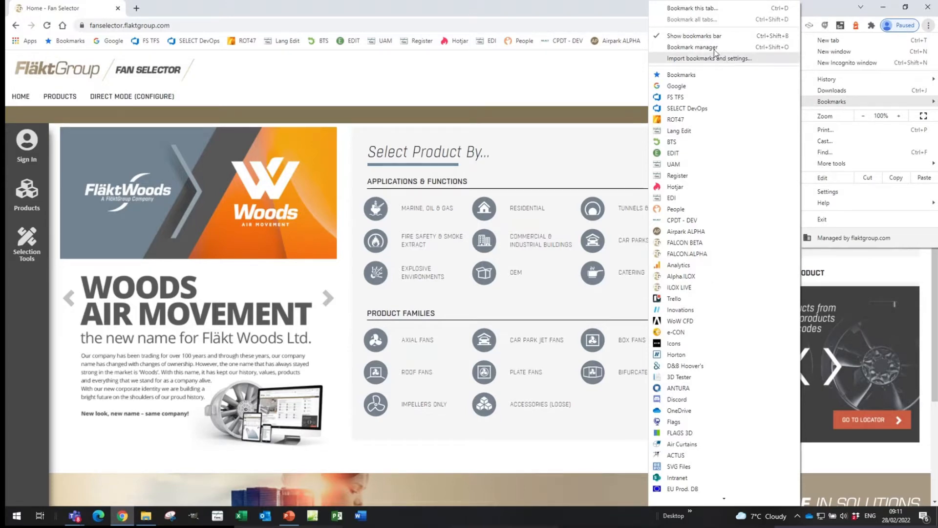
left_click(696, 8)
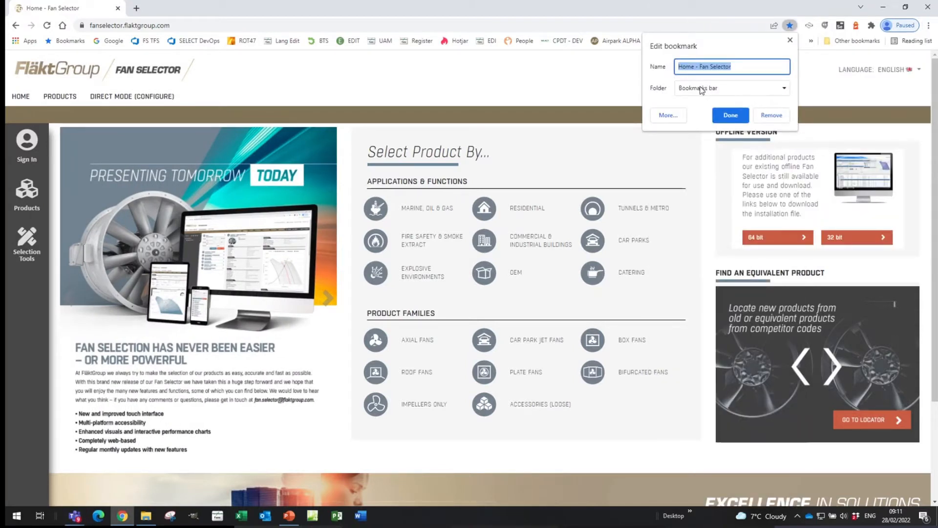
left_click(790, 40)
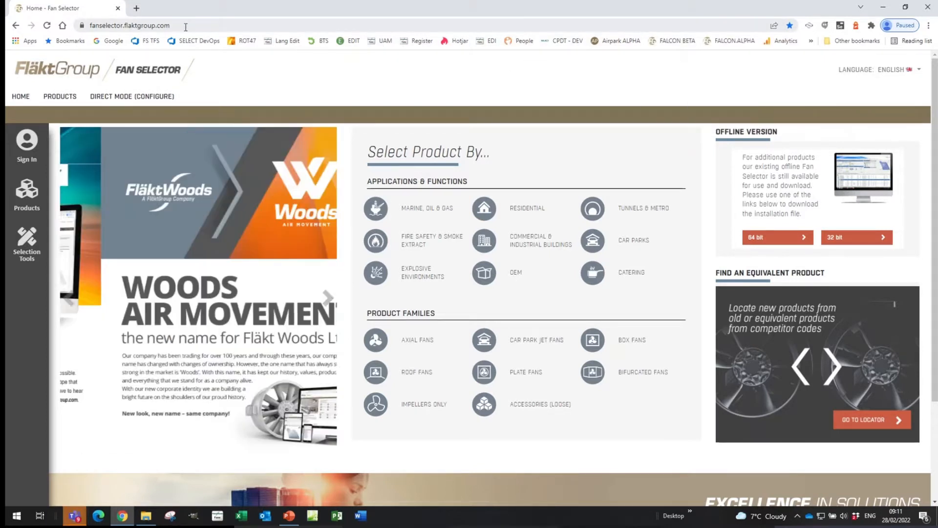
Copy the Fan Selector page's web address and minimize the browser to reach the desktop
left_click(215, 23)
key("ctrl+c")
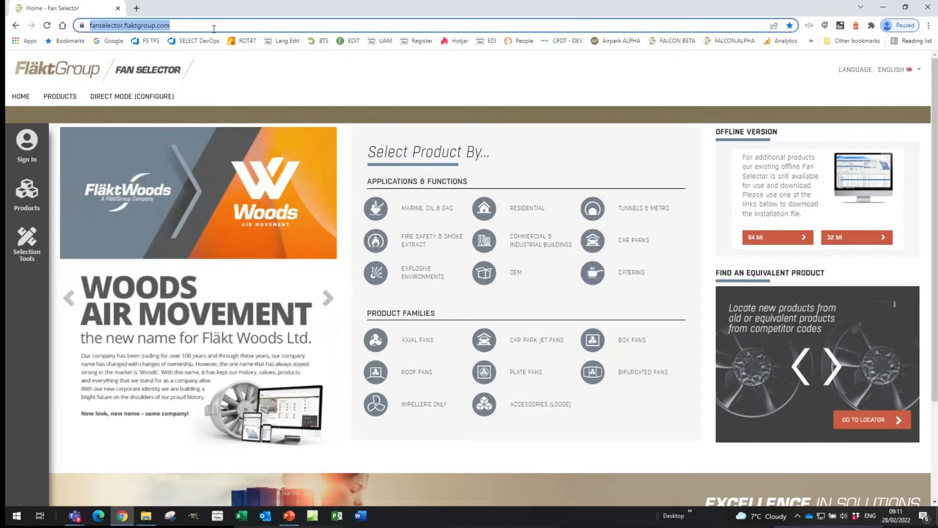
left_click(883, 8)
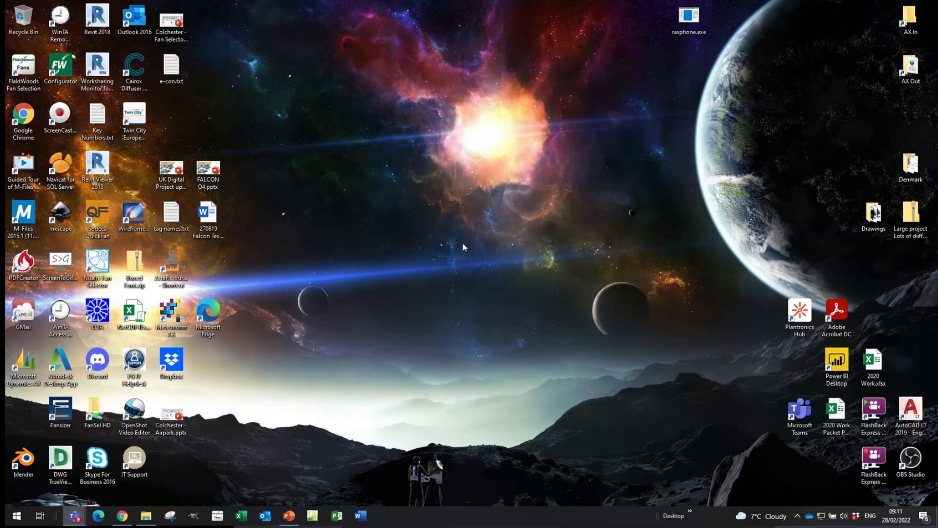
right_click(429, 238)
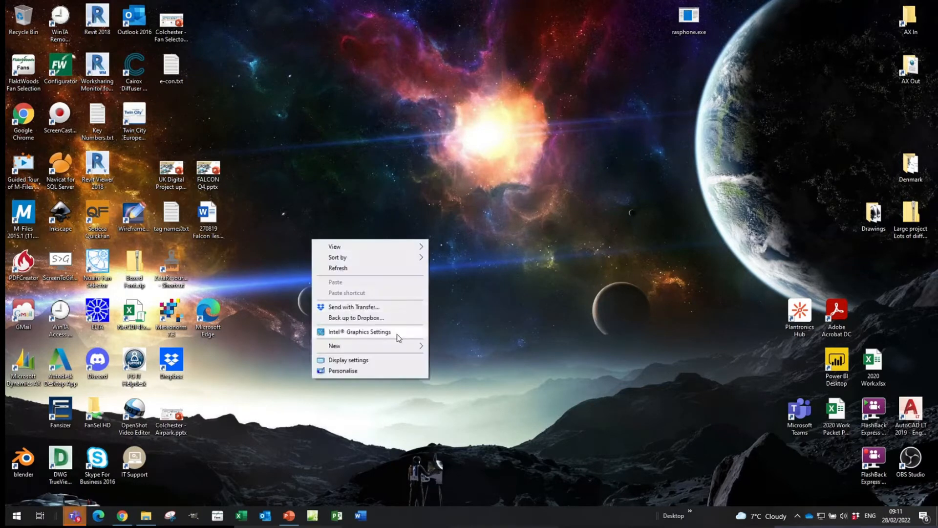
mouse_move(400, 346)
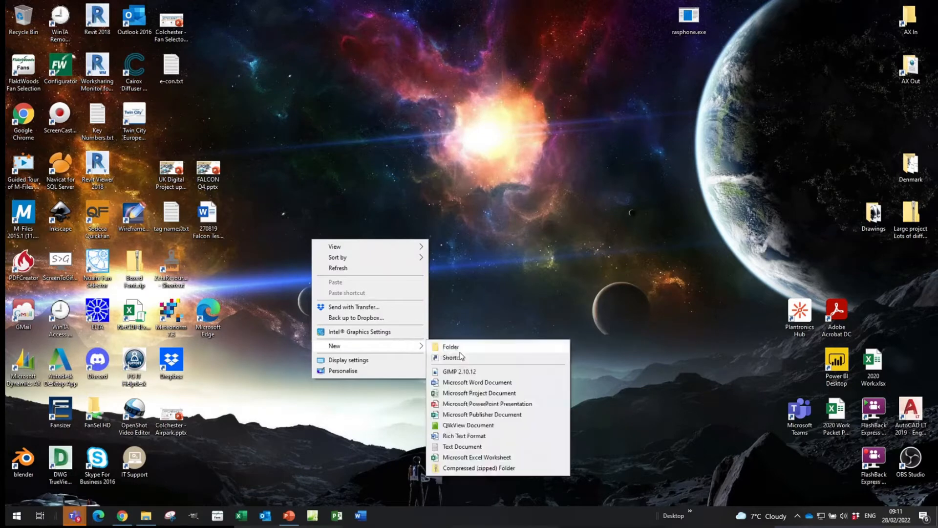
left_click(459, 358)
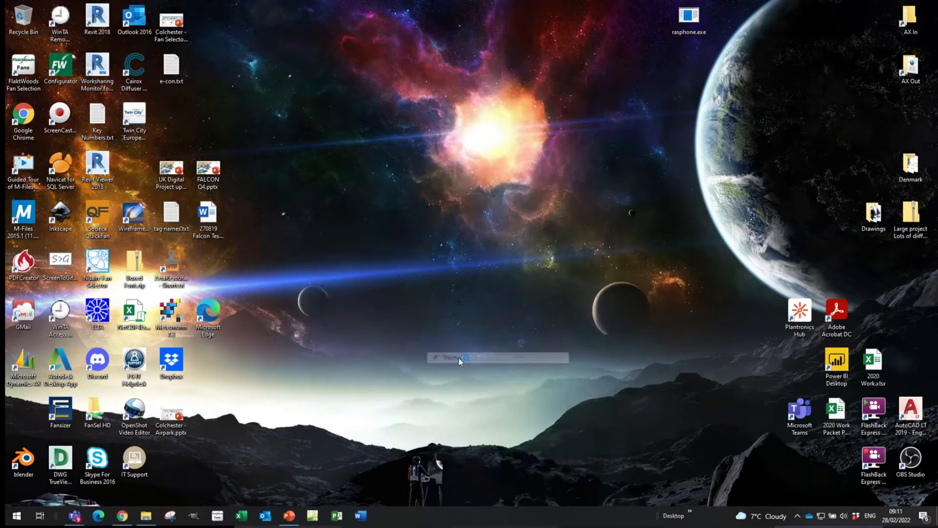
key("ctrl+v")
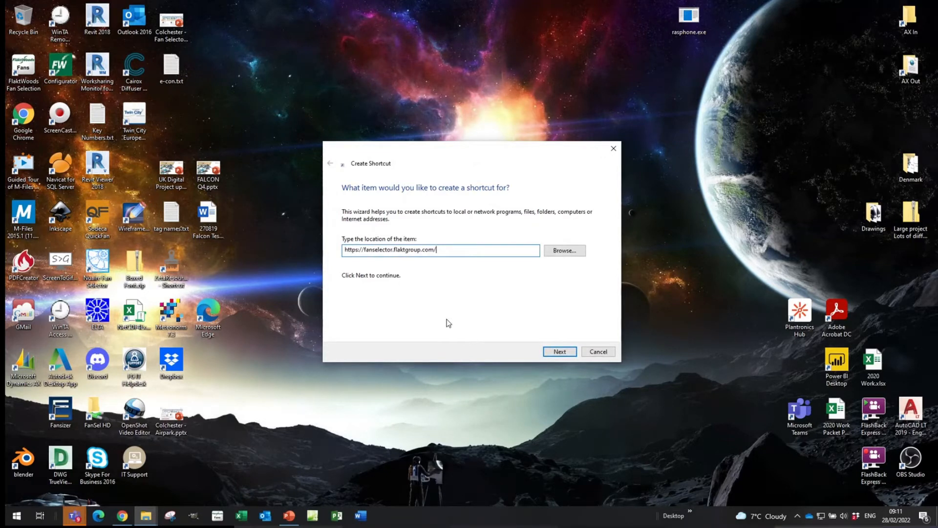
left_click(546, 353)
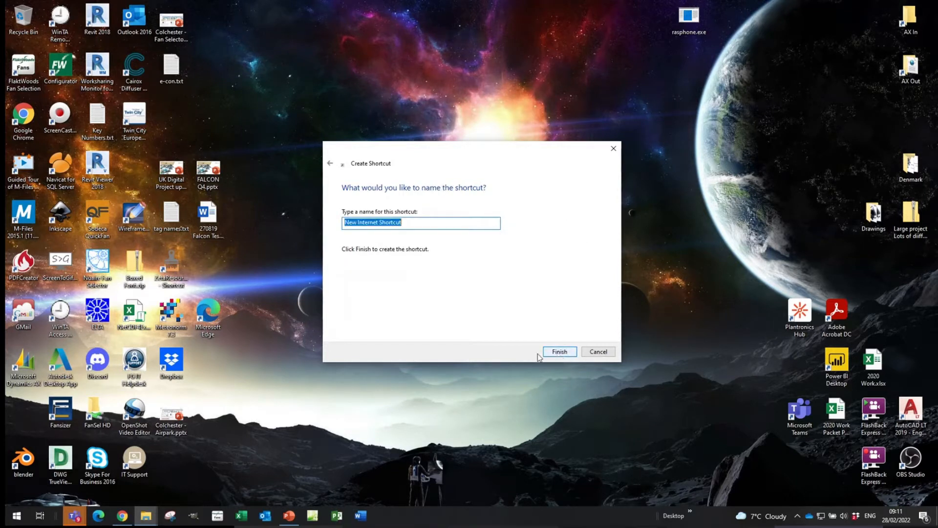
type("Fan ")
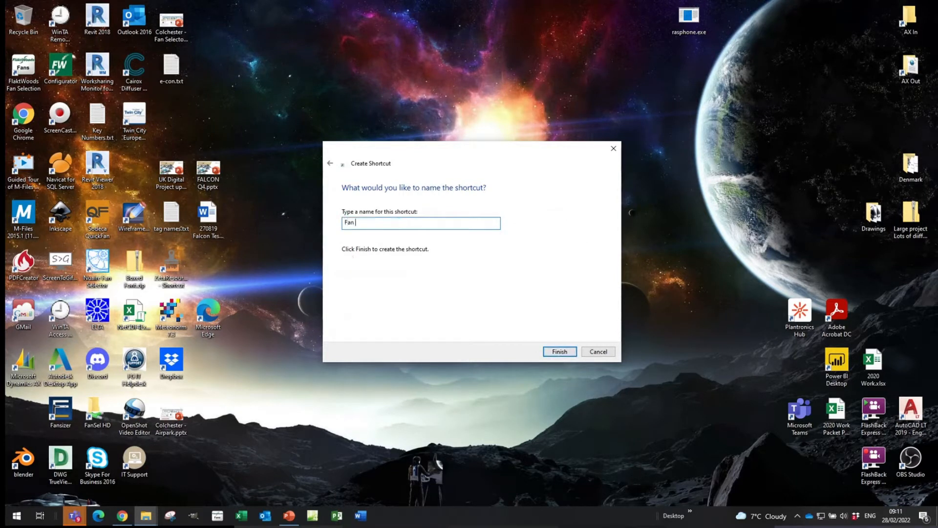
type("Salector")
left_click(558, 352)
left_click_drag(430, 261, 399, 185)
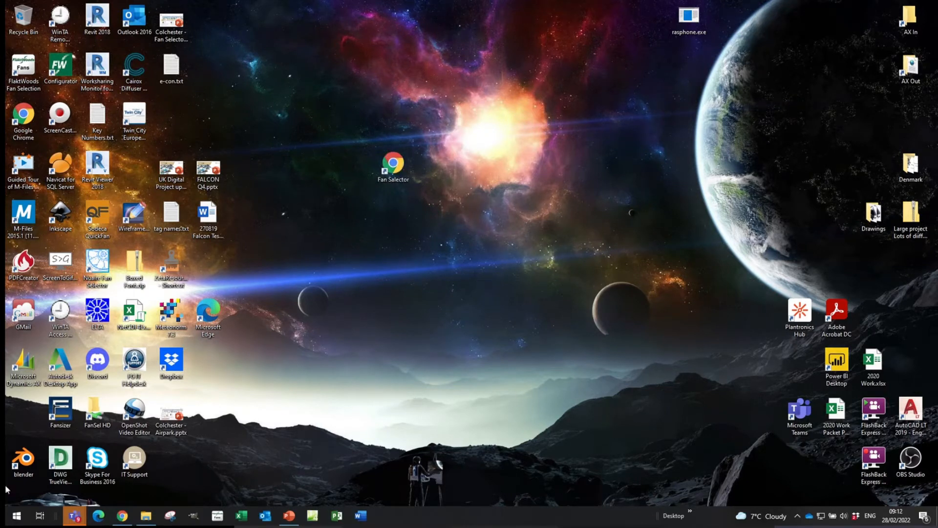
Try the Fan Salector shortcut lower on the desktop, then return it to its place beside the wallpaper's sun
left_click_drag(394, 166, 369, 254)
left_click_drag(359, 213, 370, 412)
left_click(16, 515)
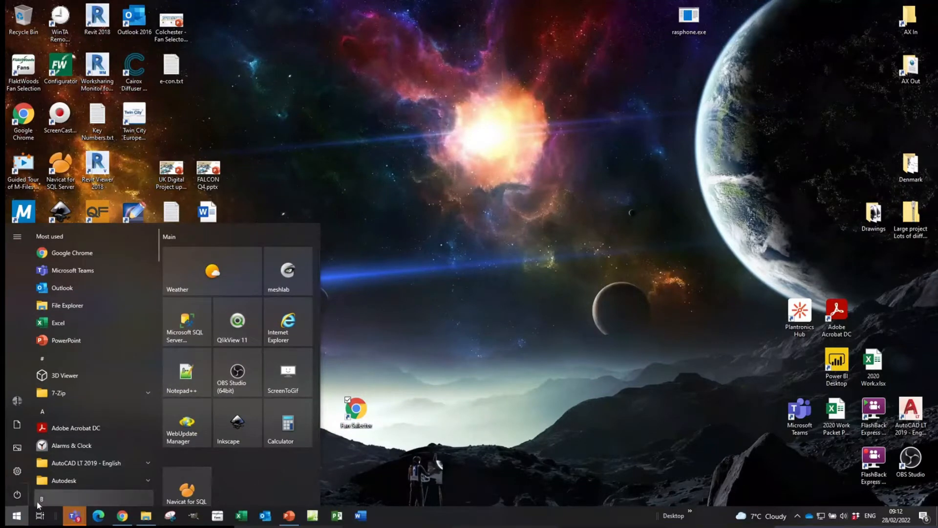
left_click_drag(355, 422, 391, 181)
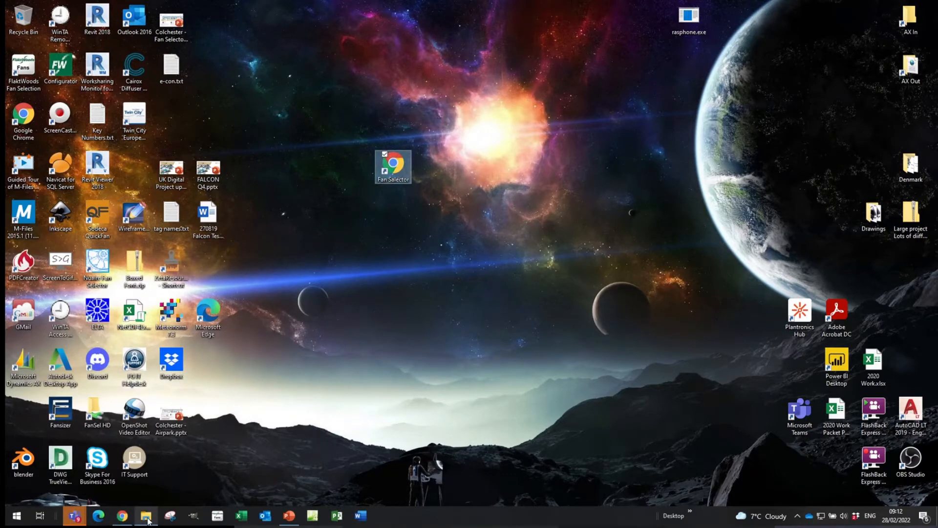
Switch back to Chrome, browse the Fan Selector home page's banners and highlight the Offline Version heading
left_click(122, 515)
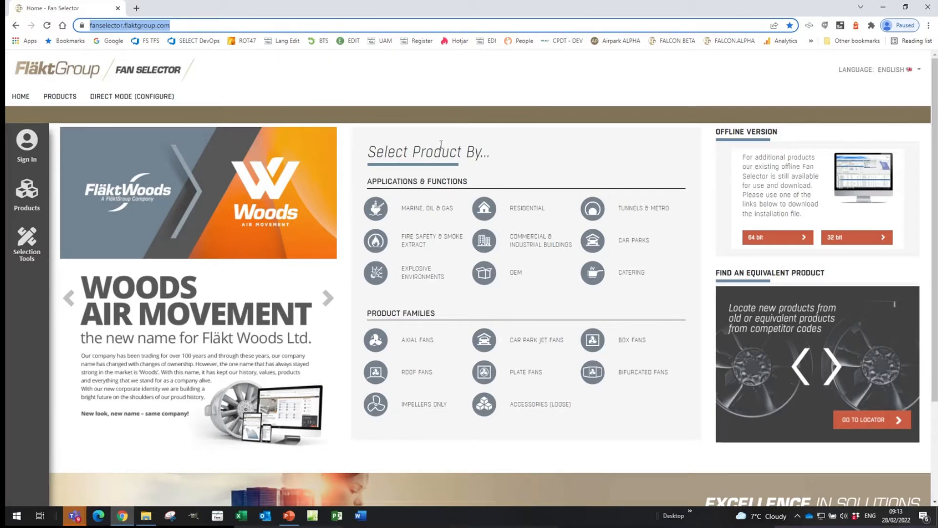
left_click(327, 297)
left_click(327, 297)
left_click(327, 299)
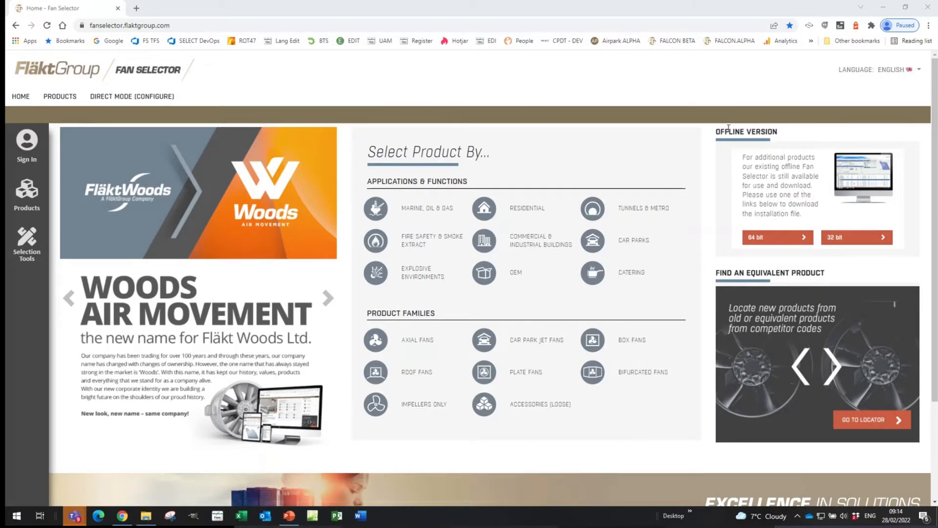
left_click_drag(778, 133, 714, 132)
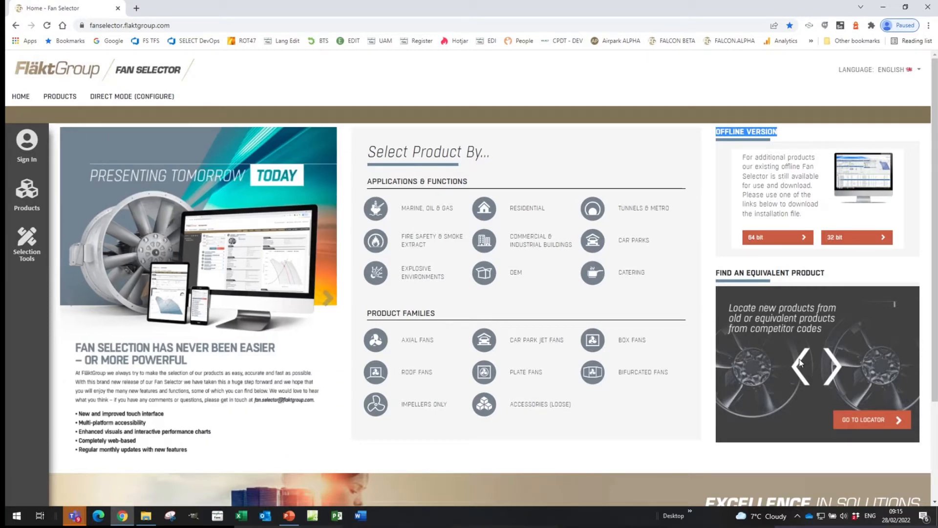
Search the equivalent product locator for competitor code AX, examine the matching products, and look at the site's language choice
left_click(800, 362)
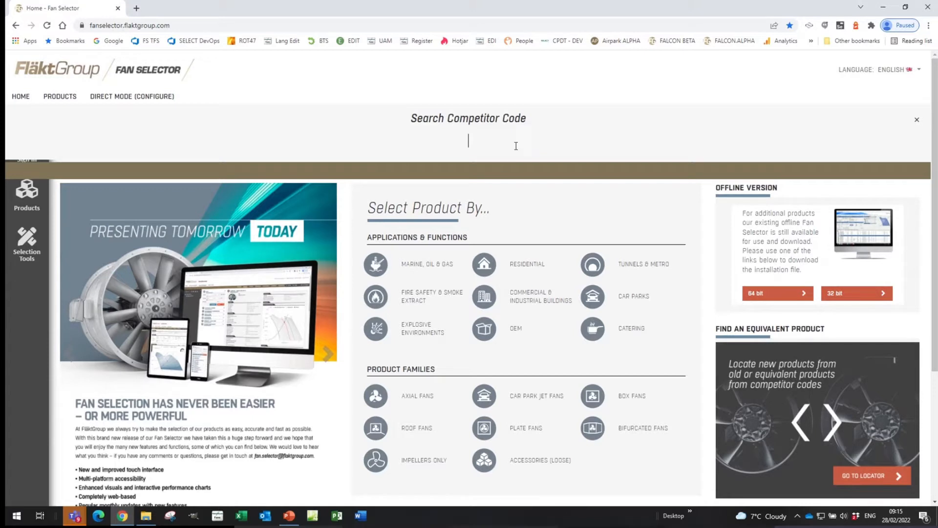
type("AX")
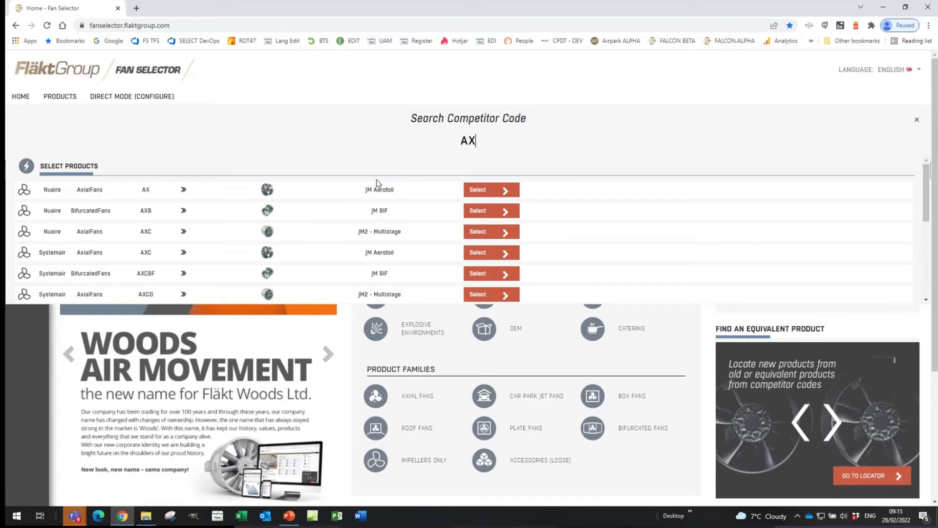
scroll(153, 259, "down", 2)
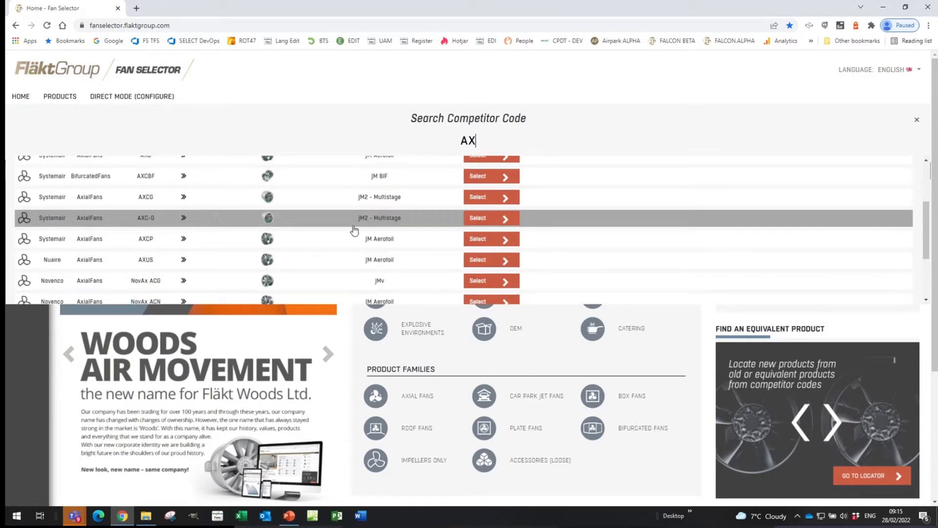
scroll(117, 236, "up", 1)
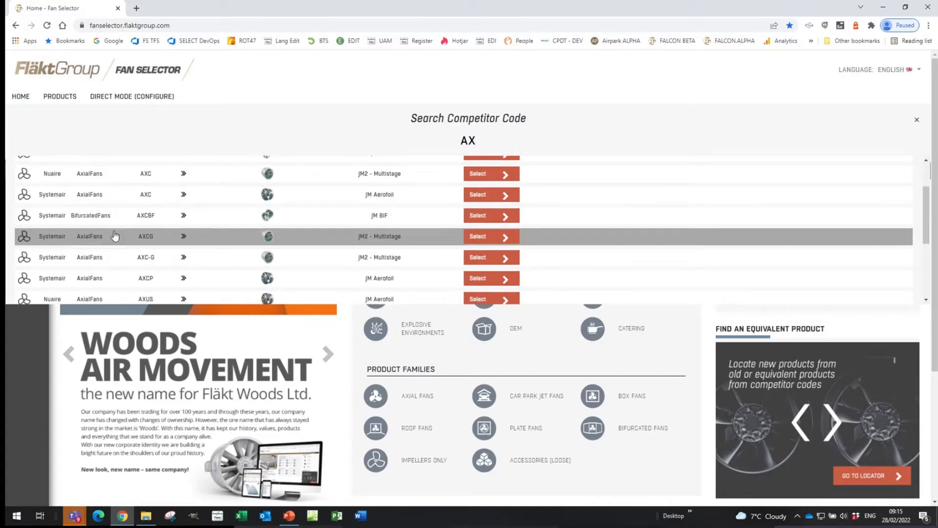
scroll(115, 236, "up", 2)
scroll(73, 240, "down", 4)
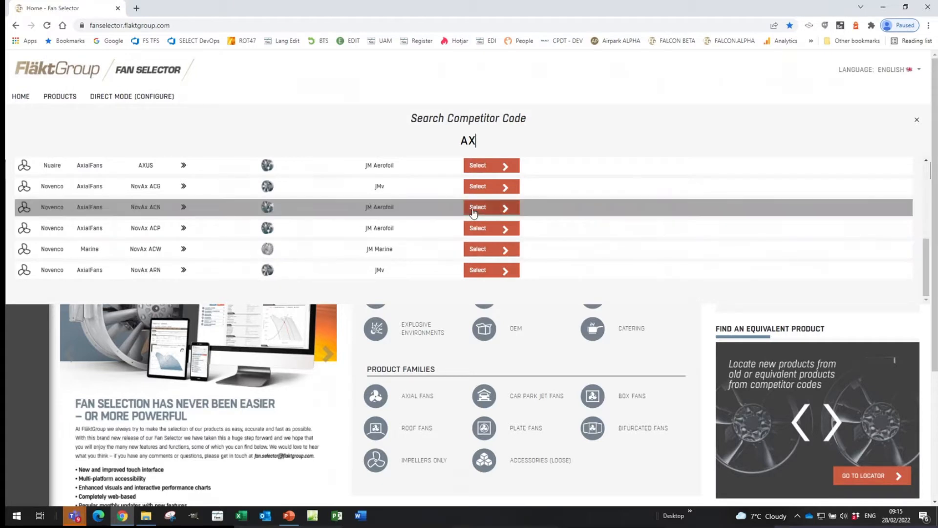
scroll(428, 221, "up", 5)
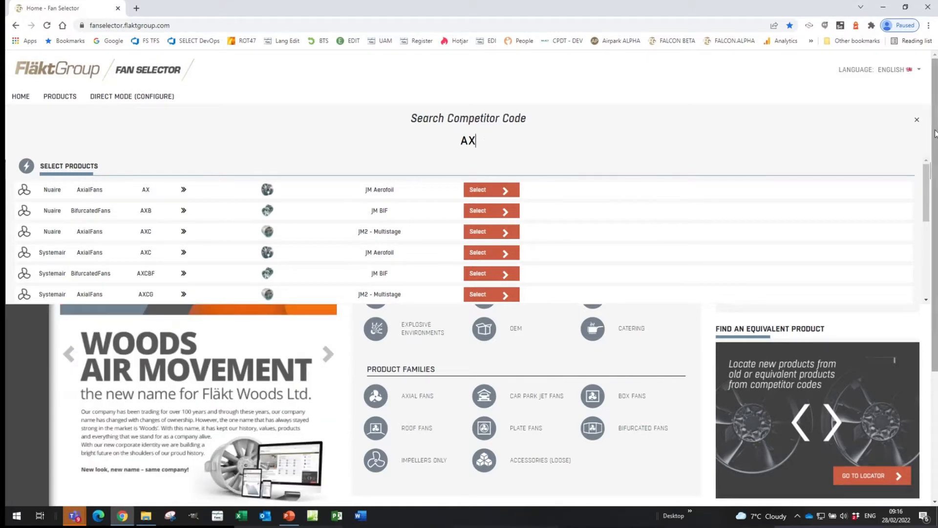
left_click(916, 119)
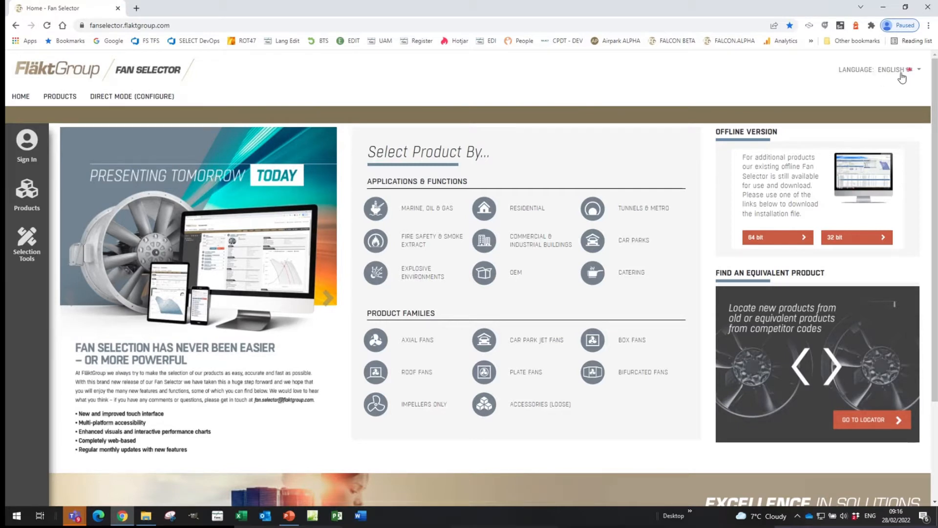
left_click(918, 72)
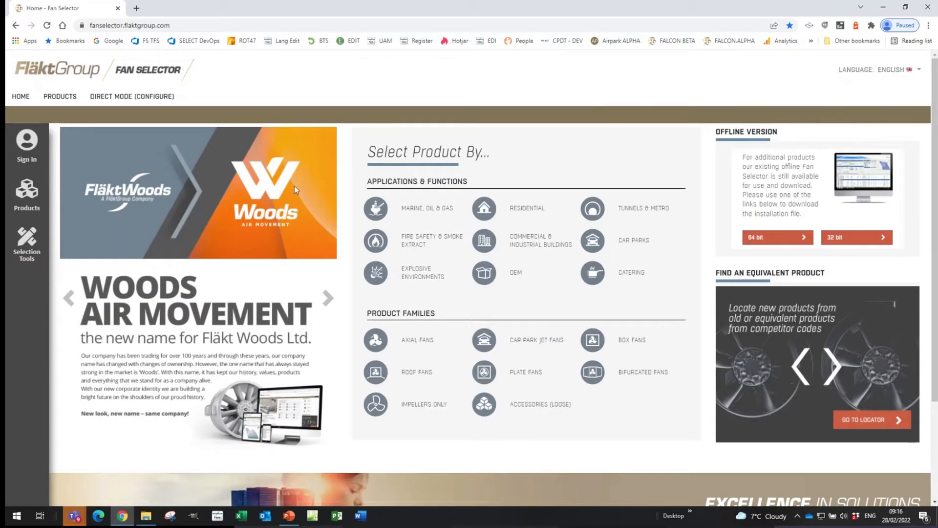
Sign in to the Fan Selector with the saved account e-mail address and the account password
left_click(29, 149)
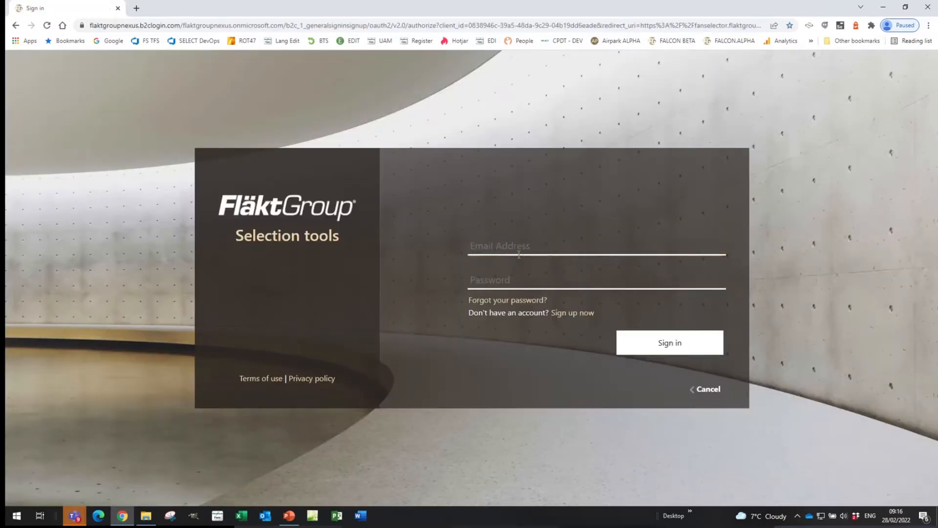
left_click(519, 255)
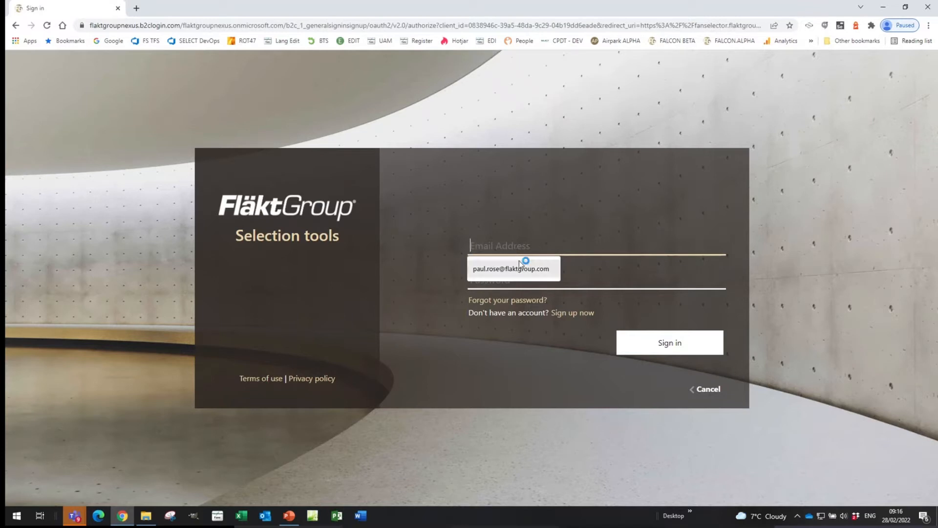
left_click(521, 266)
left_click(523, 277)
type("•••••••")
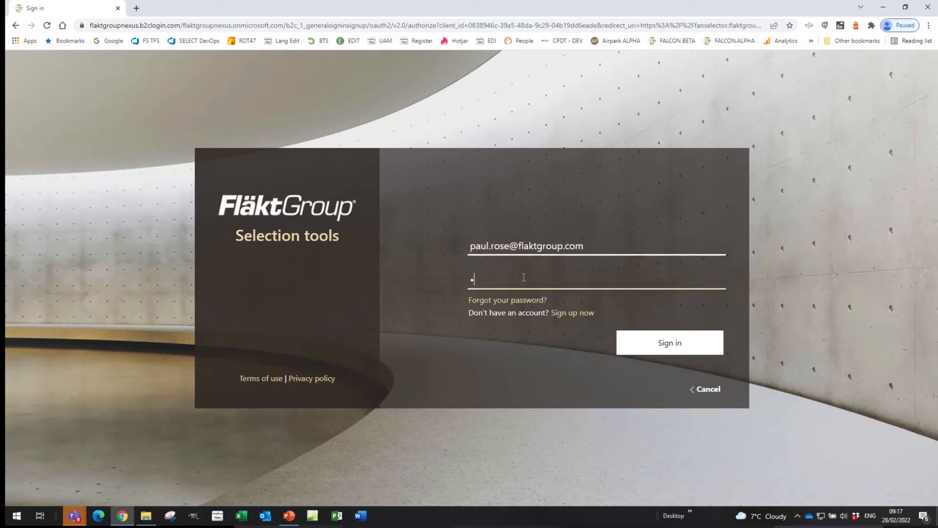
type("••")
left_click(683, 343)
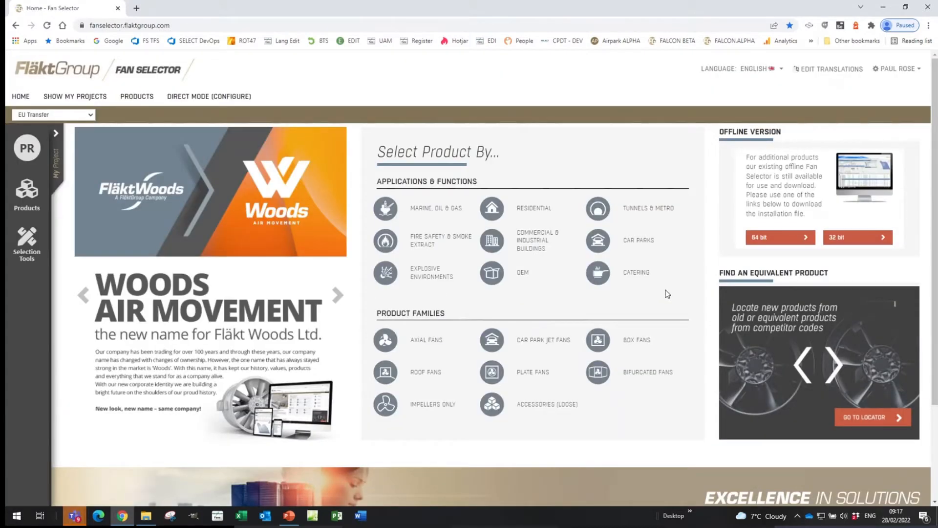
Look at the account options and the My Project side panel, leaving the panel collapsed
left_click(914, 72)
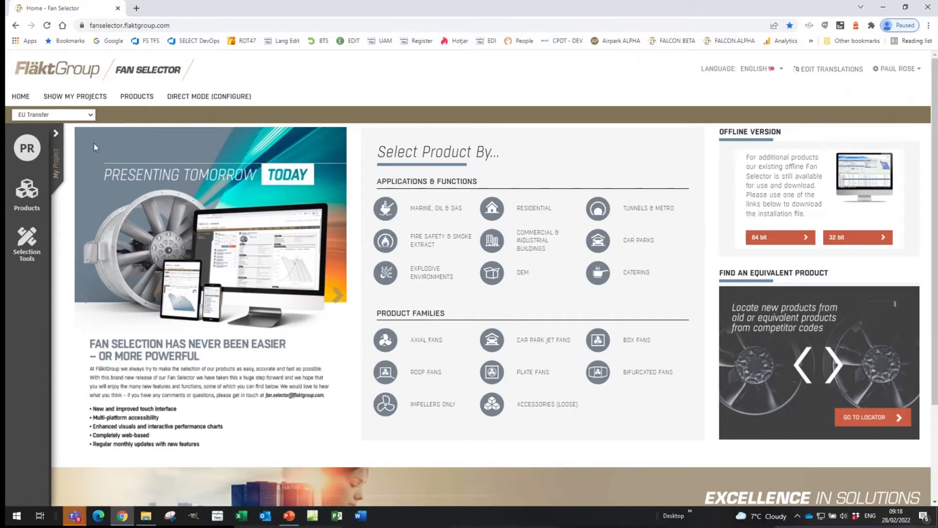
left_click(55, 134)
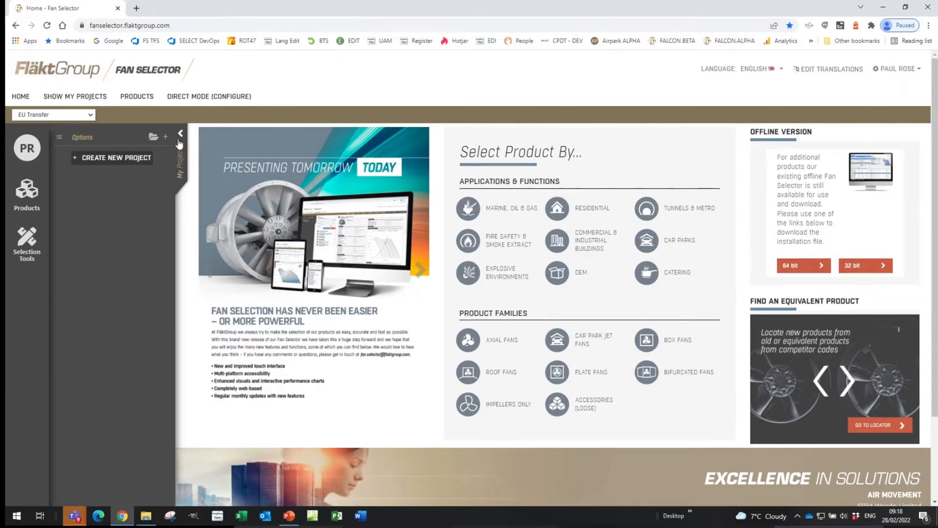
left_click(180, 135)
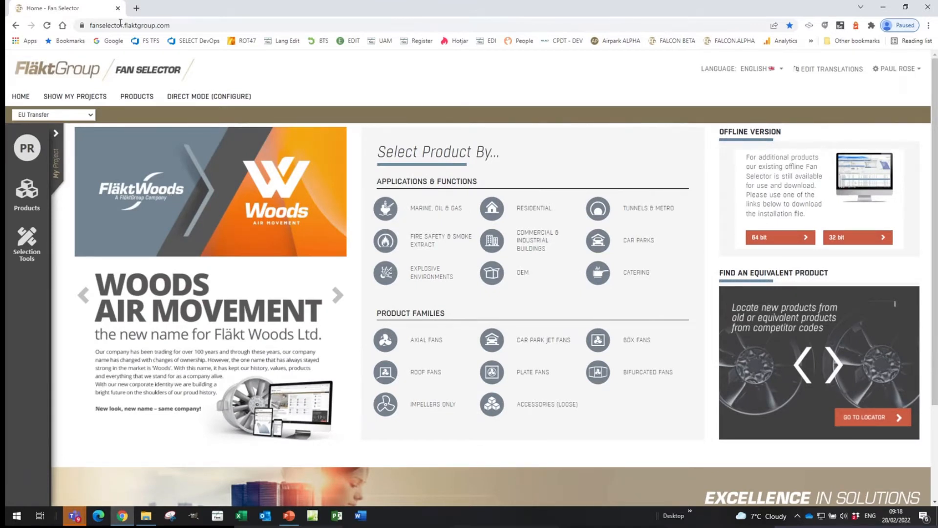
left_click(56, 134)
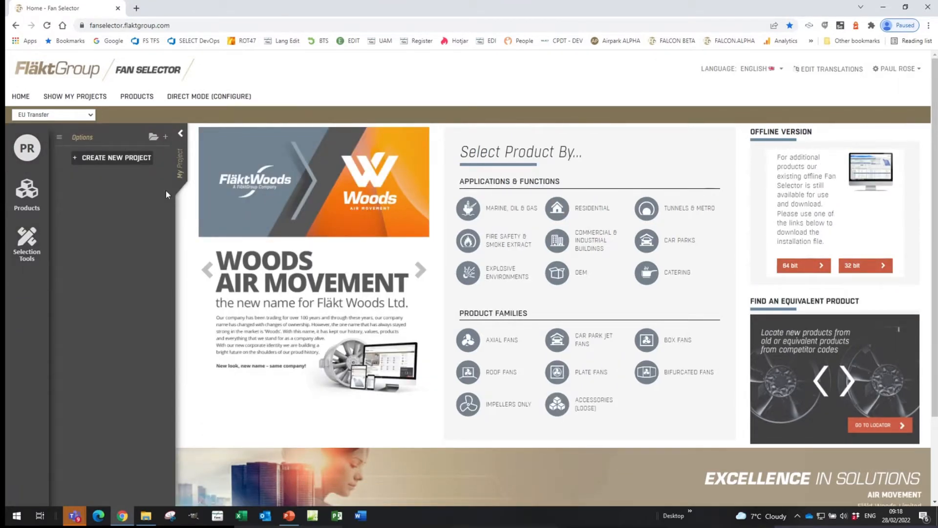
left_click(181, 134)
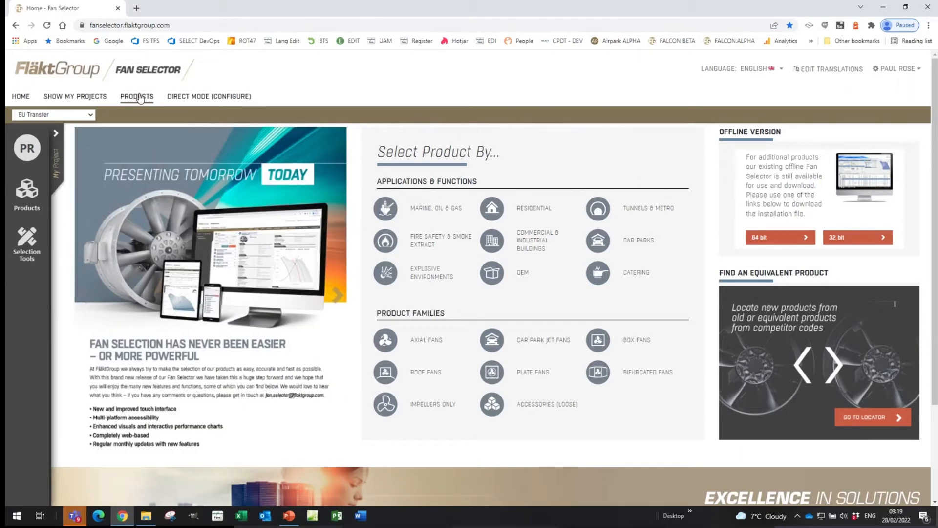
Browse the product catalogue's applications and product lines, compare the JM Aerofoil and JMv axial fan cards, and return to the home page
left_click(140, 98)
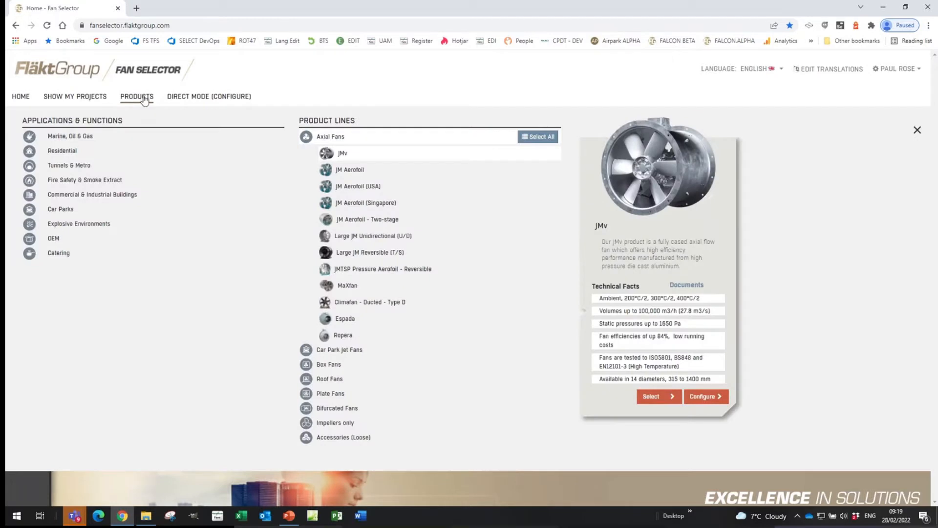
left_click_drag(128, 120, 31, 123)
left_click_drag(367, 126, 299, 122)
left_click(367, 128)
left_click(354, 171)
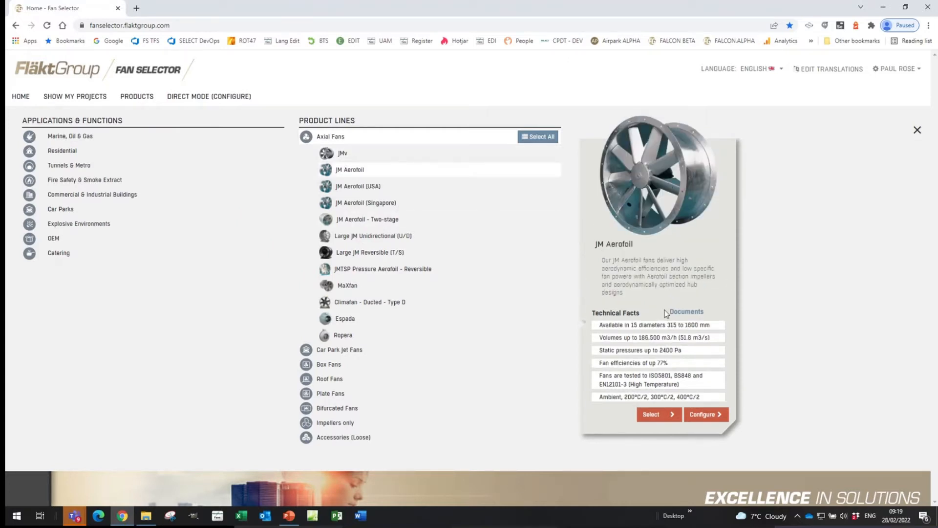
left_click(343, 154)
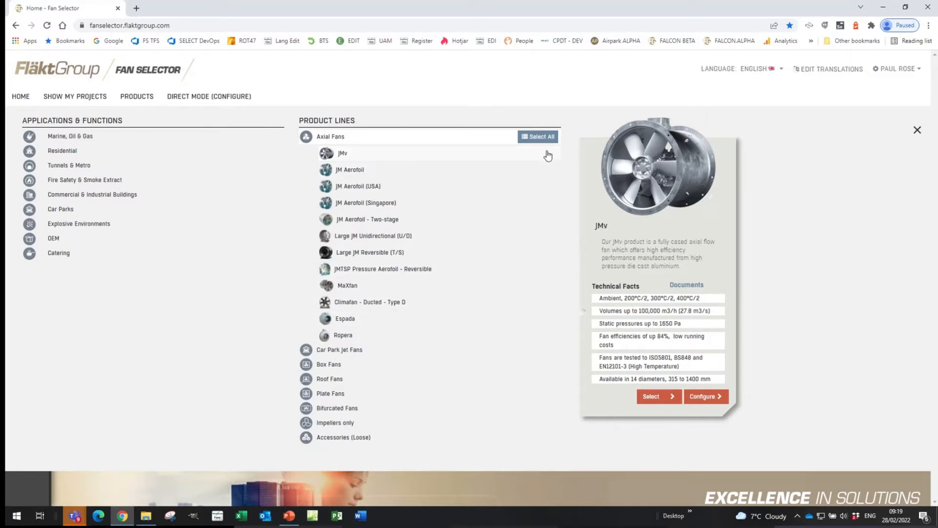
left_click(21, 96)
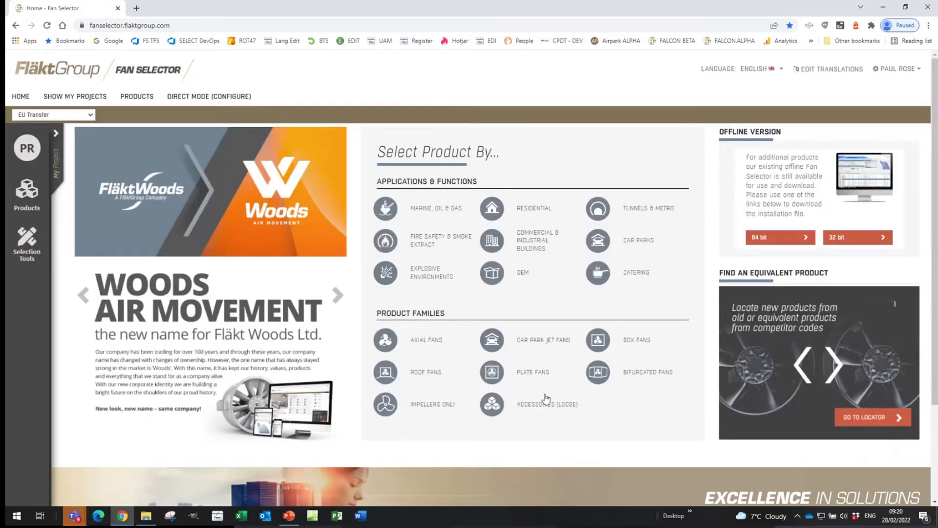
Open the selection page for the JMv axial fan, collapse the project panel, and check the results grid before returning to the duty section
left_click(138, 97)
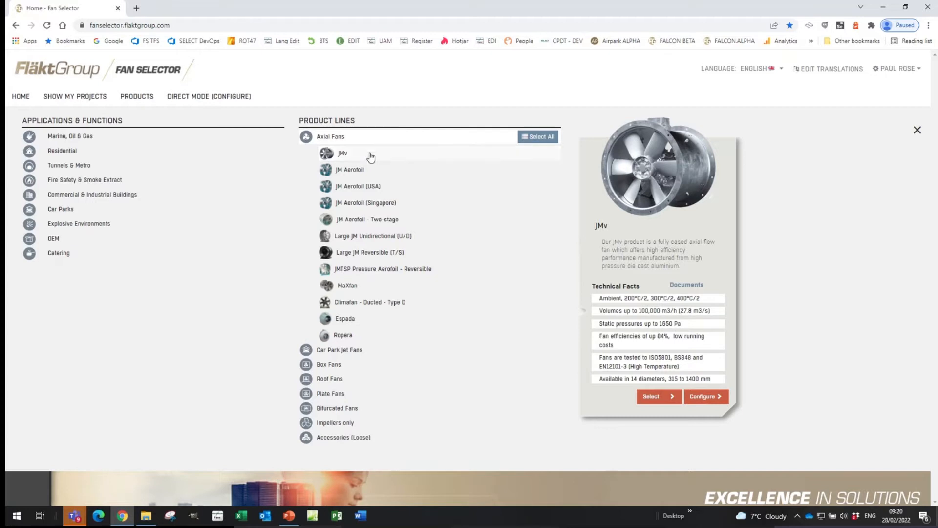
left_click(657, 399)
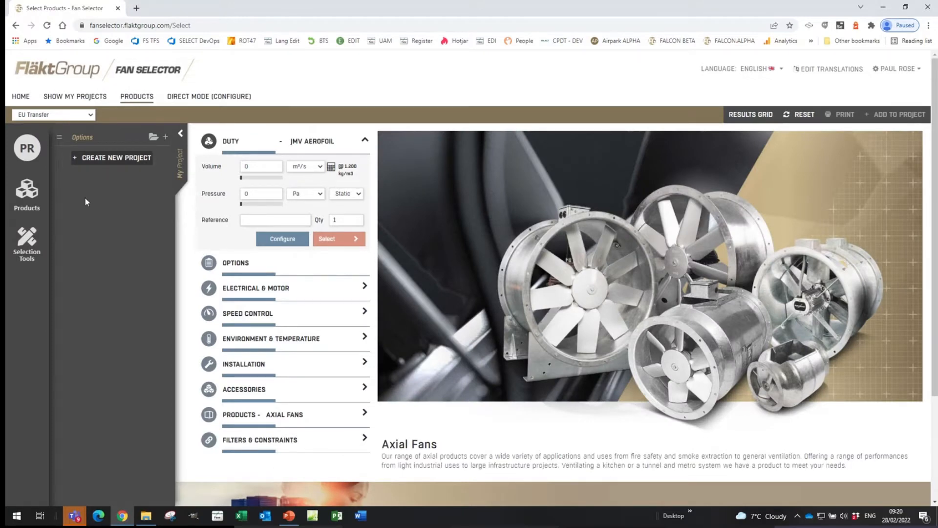
left_click(181, 135)
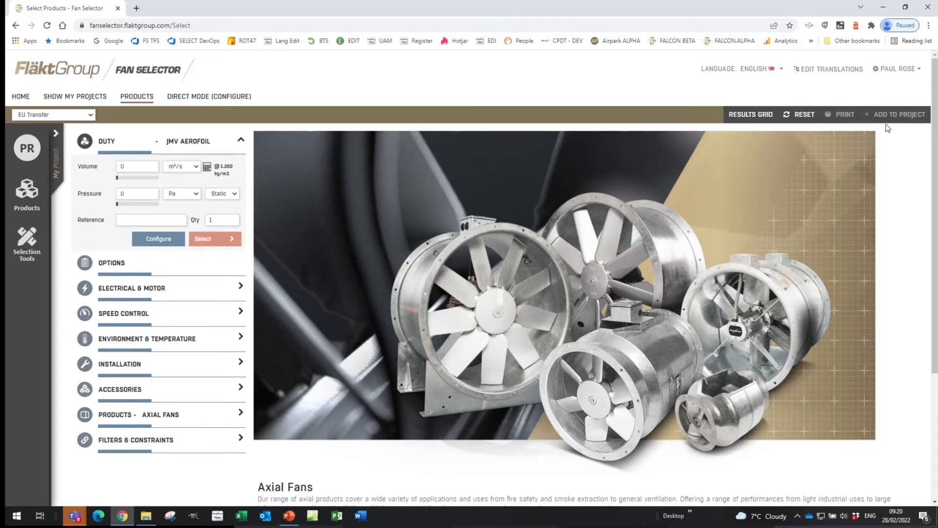
left_click(741, 117)
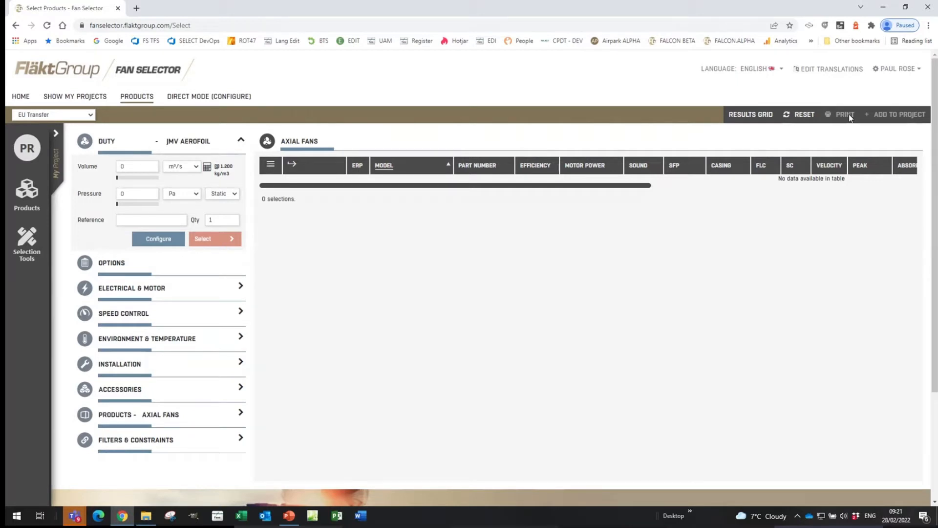
left_click(109, 143)
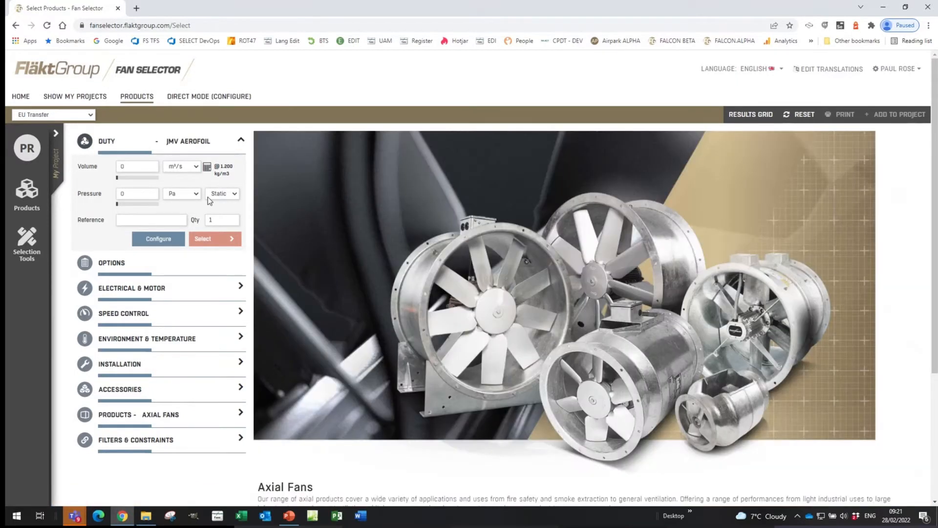
Set the duty to a volume of 2 m³/s at 200 Pa static pressure and run the fan selection
double_click(132, 167)
type("2")
double_click(133, 195)
type("2")
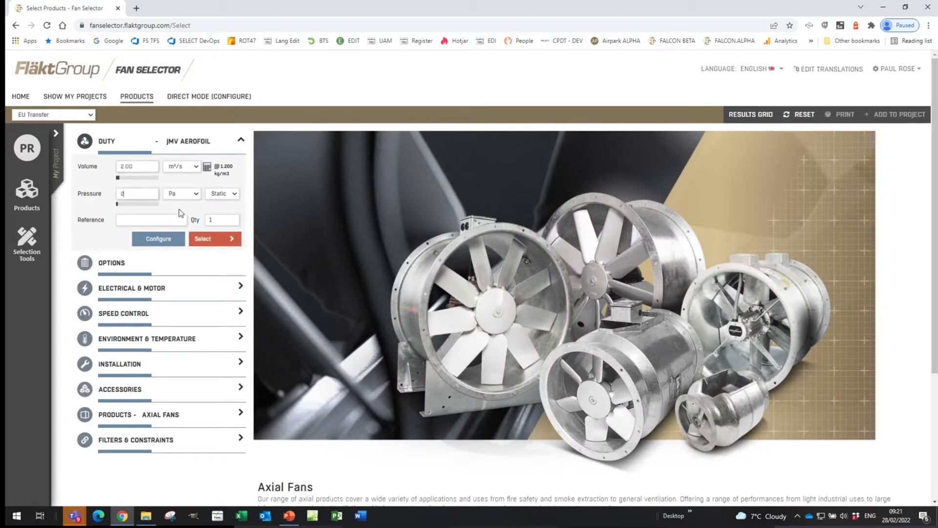
type("00")
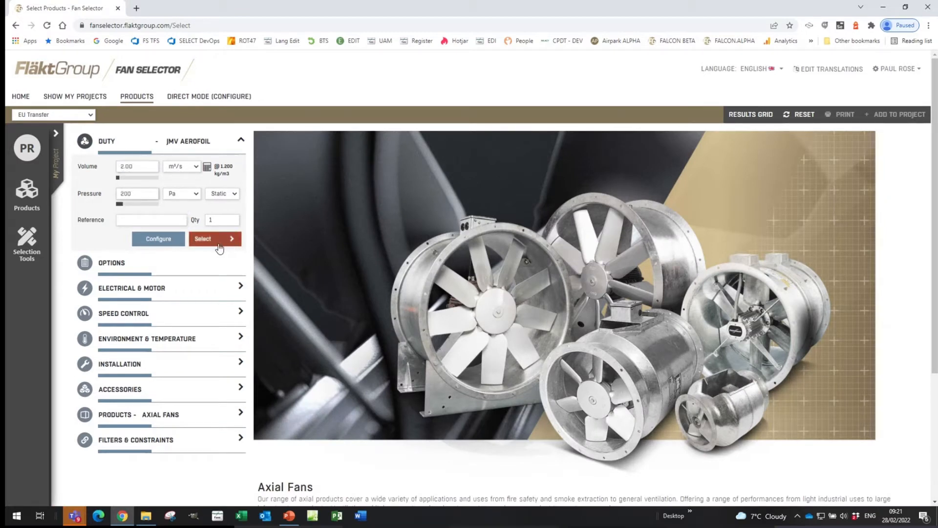
left_click(218, 248)
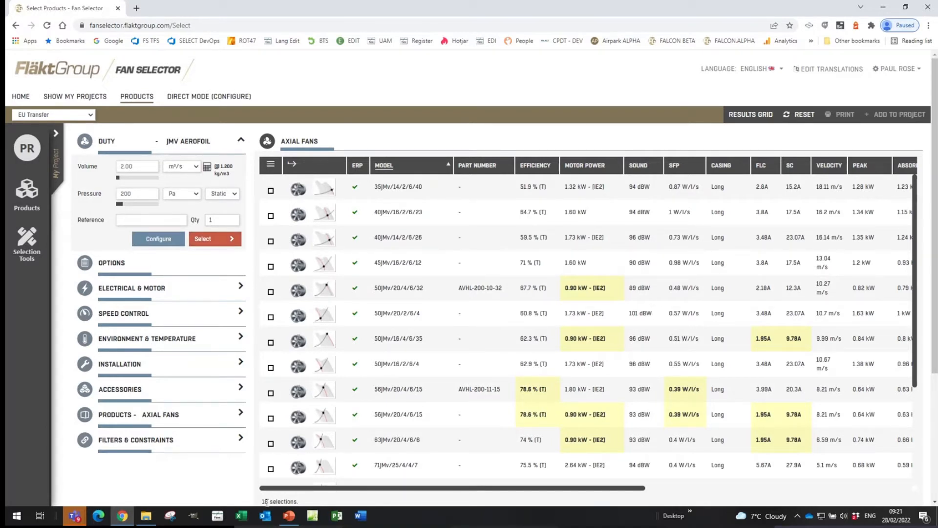
Look over the axial fan results, try sorting them by model in descending order, and restore the ascending order
scroll(275, 502, "down", 1)
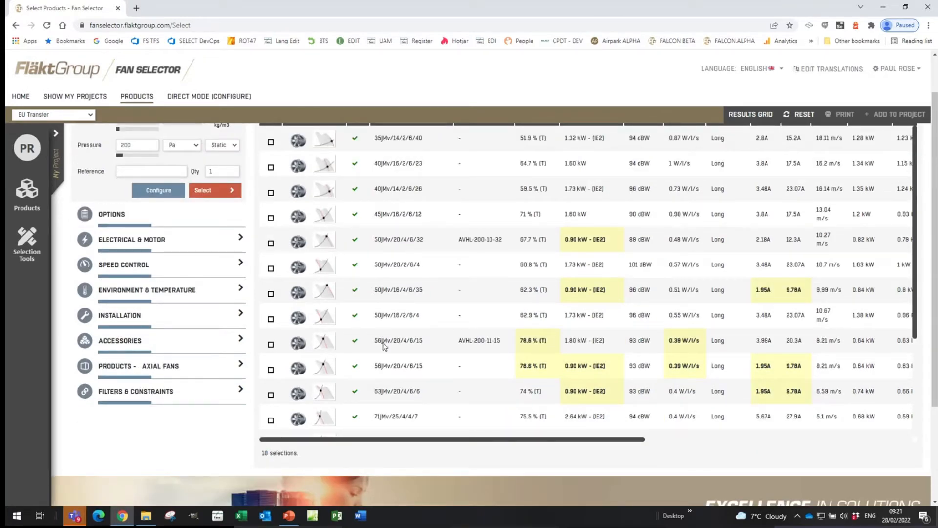
scroll(391, 345, "up", 1)
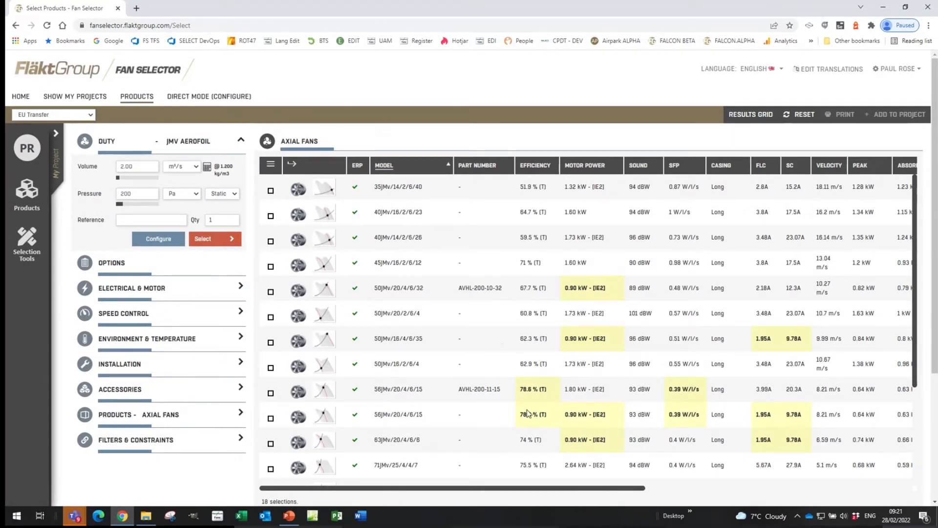
mouse_move(436, 489)
left_mouse_down()
mouse_move(718, 491)
mouse_move(428, 494)
left_mouse_up()
left_click(423, 171)
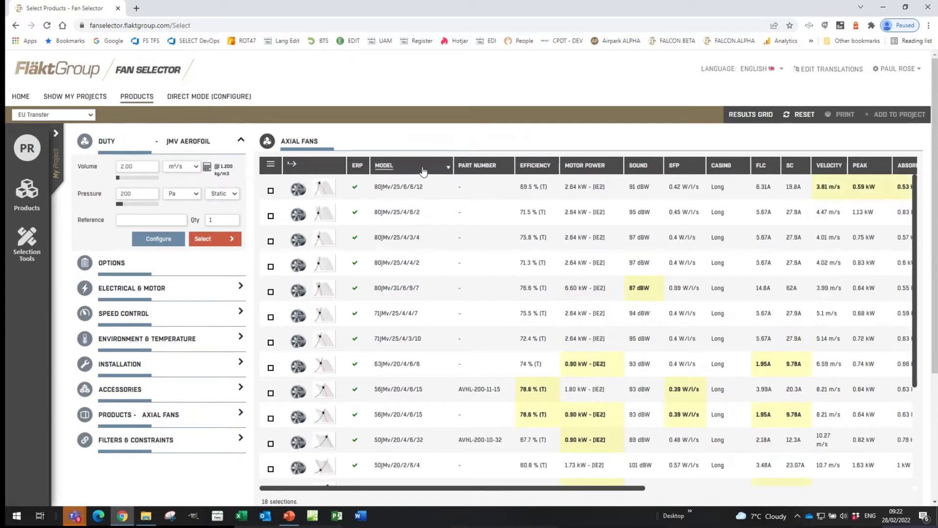
left_click(423, 171)
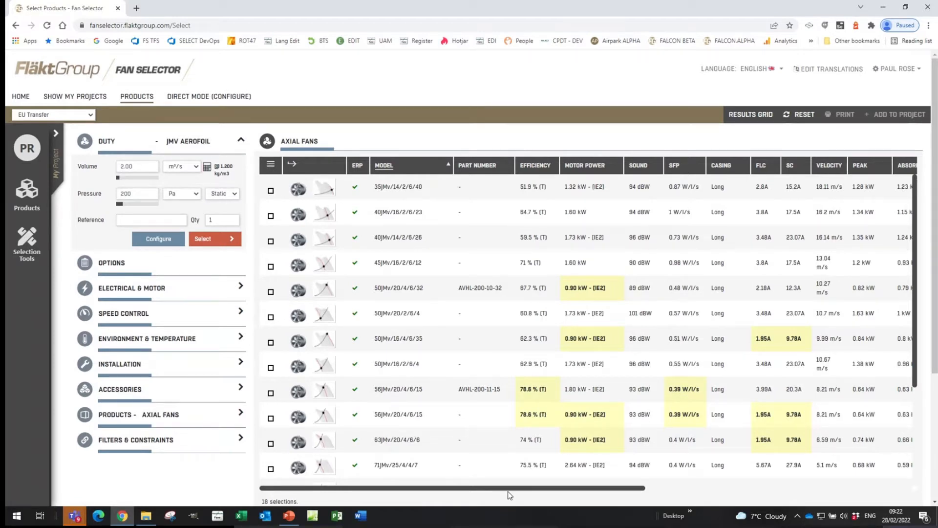
Examine the remaining result columns, including motor details, energy consumption, speed, weight, lead time and price
left_click_drag(508, 489, 767, 469)
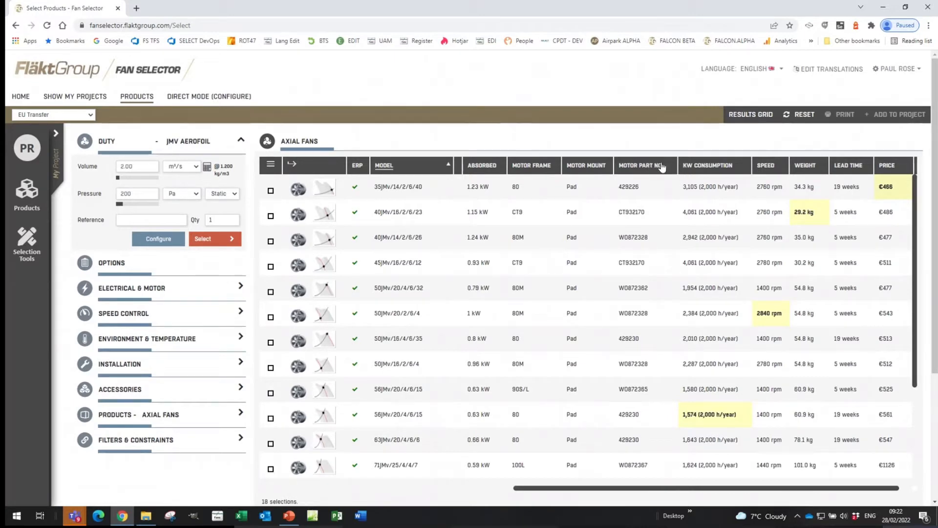
left_click_drag(660, 488, 394, 489)
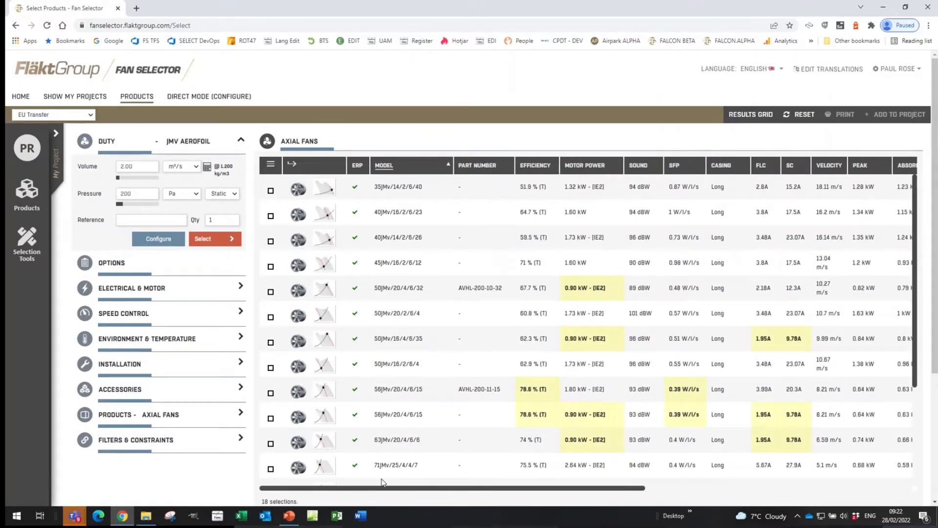
left_click_drag(403, 490, 377, 477)
left_click_drag(400, 488, 375, 488)
left_click_drag(915, 257, 909, 226)
Select the 40JMv/16/2/6/23 fan by previewing its performance curve, close the preview, and review the fan's remaining result columns
left_click(334, 221)
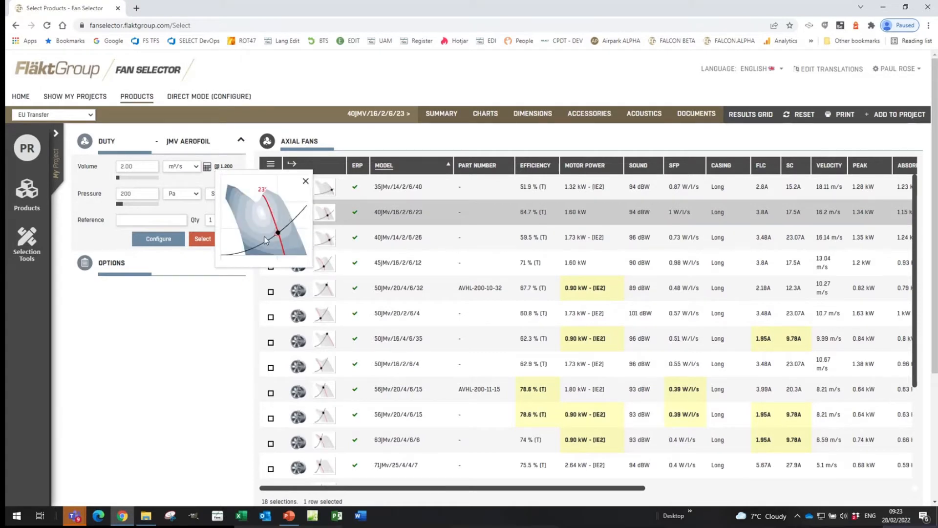
left_click(305, 181)
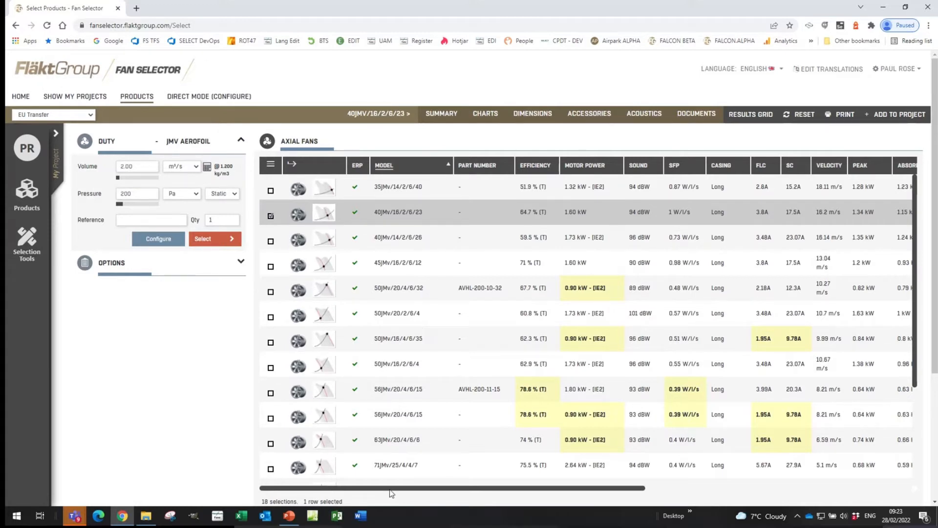
left_click_drag(390, 489, 691, 504)
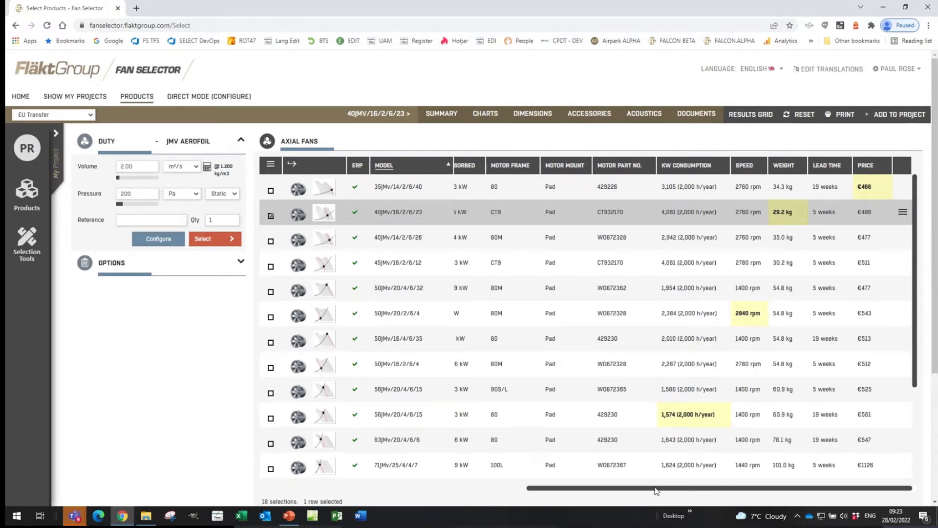
left_click_drag(657, 490, 411, 469)
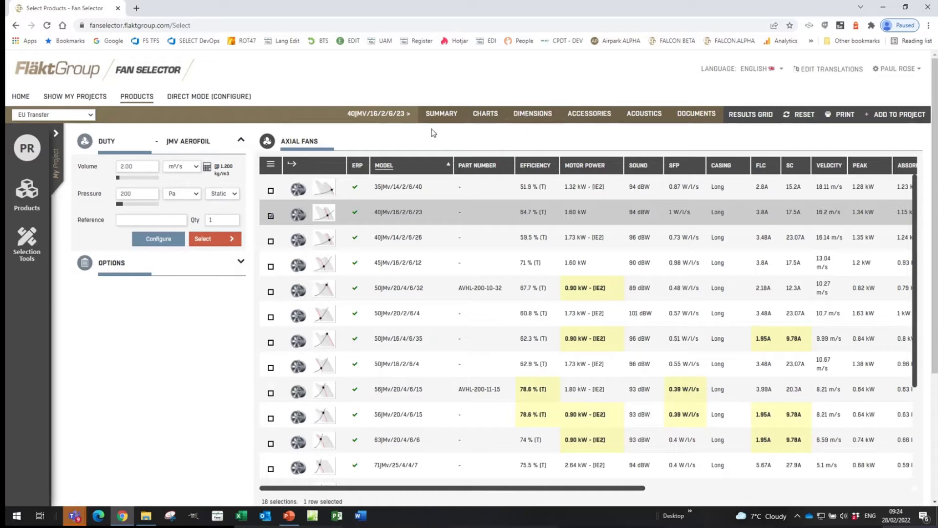
Examine the 40JMv/16/2/6/23 fan's summary, from product, motor and efficiency data to the acoustics, price and dimension drawings
left_click(449, 121)
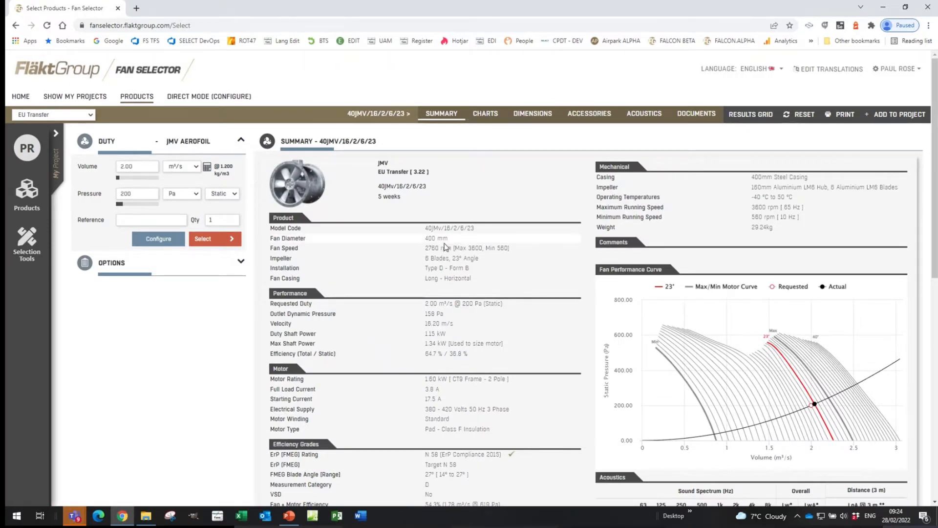
scroll(432, 243, "down", 2)
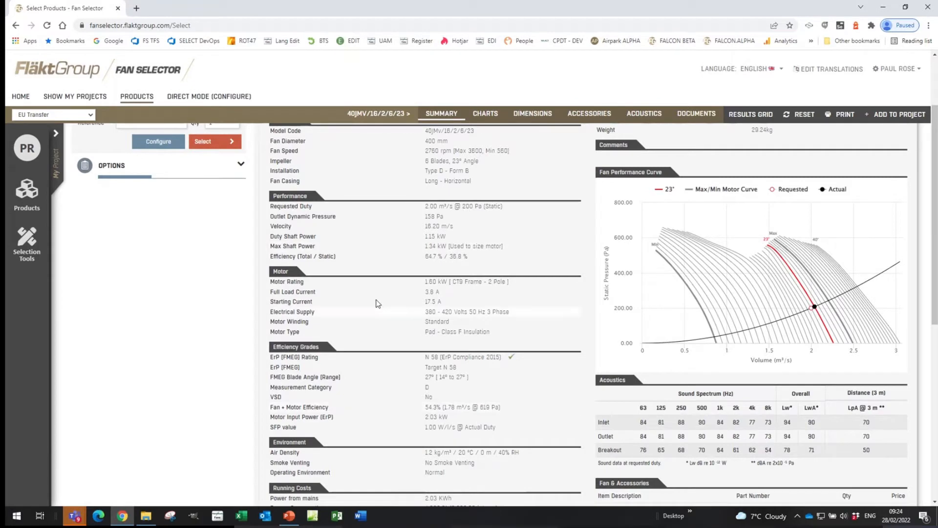
scroll(370, 328, "down", 1)
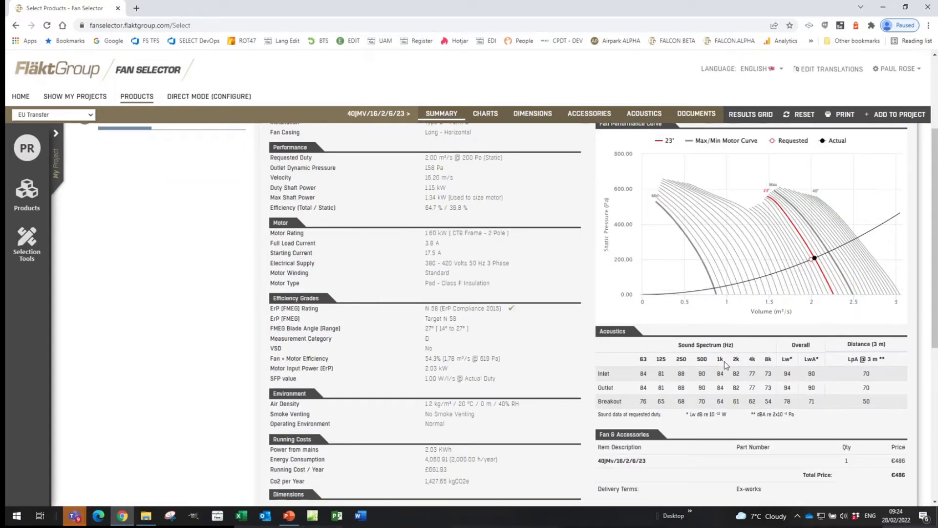
scroll(798, 377, "down", 3)
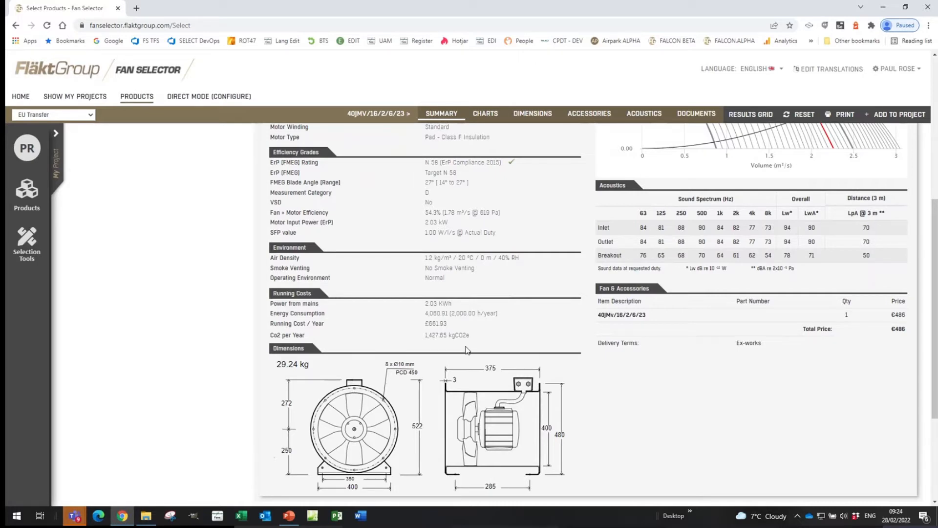
scroll(471, 347, "up", 5)
scroll(474, 341, "up", 1)
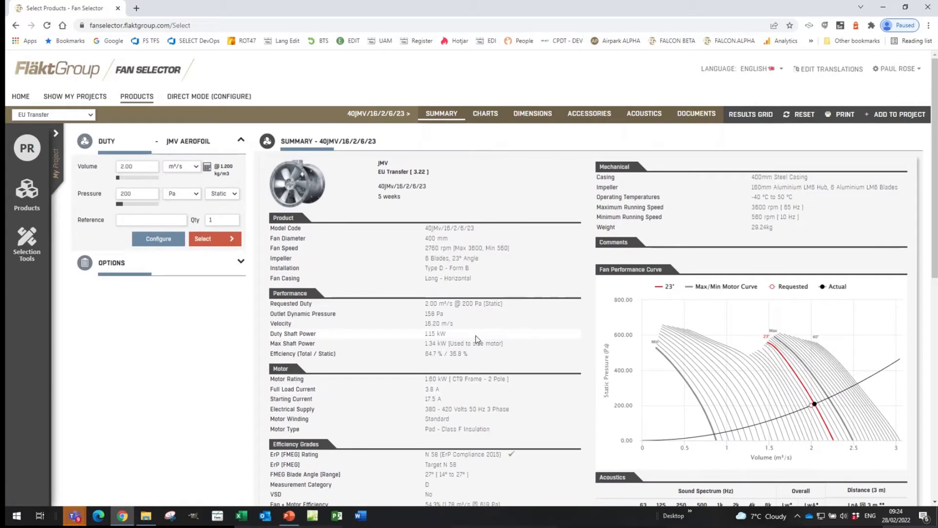
scroll(476, 337, "down", 7)
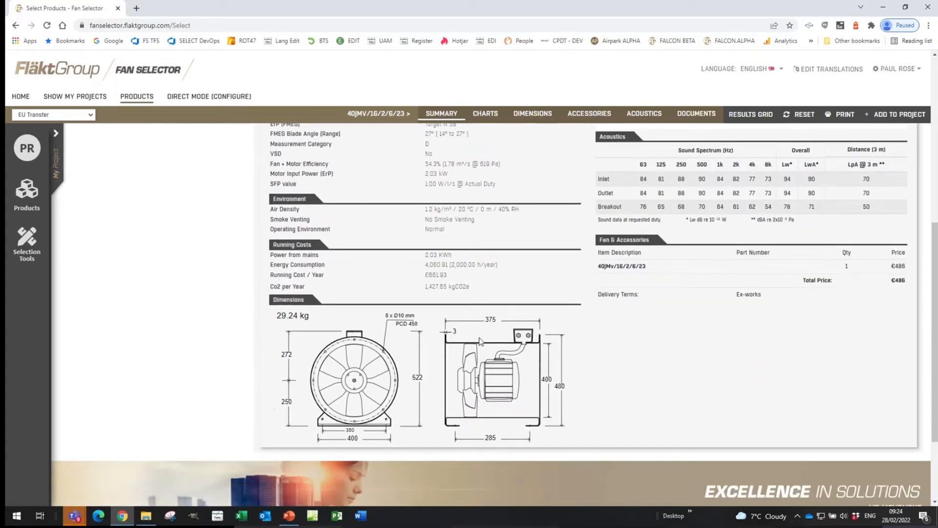
scroll(478, 338, "up", 5)
scroll(486, 333, "up", 2)
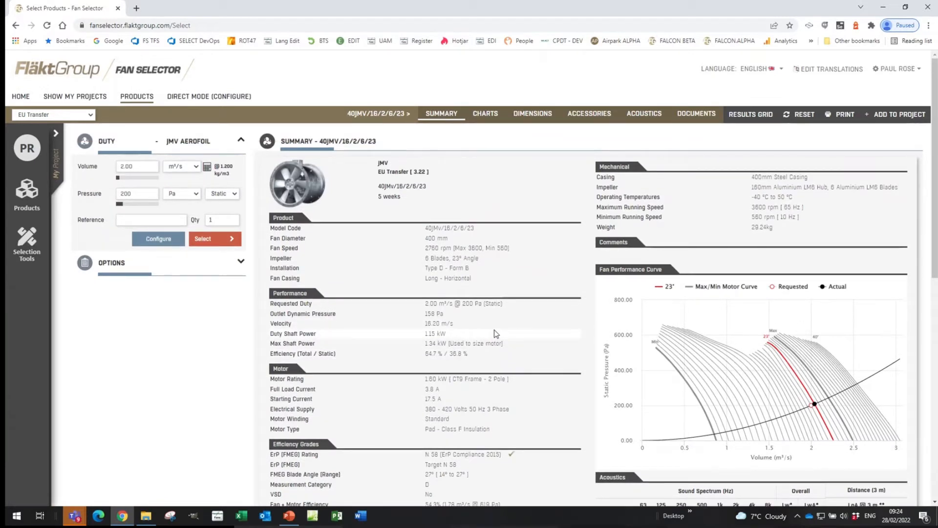
Examine the fan's aerodynamic, power and efficiency charts, expanding the power and efficiency ones and collapsing both again
left_click(484, 115)
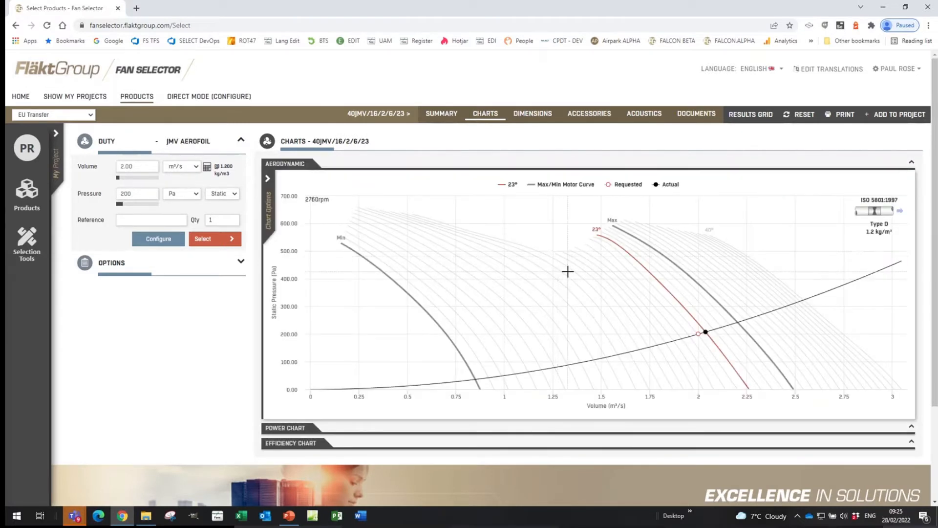
left_click(303, 429)
scroll(490, 373, "down", 6)
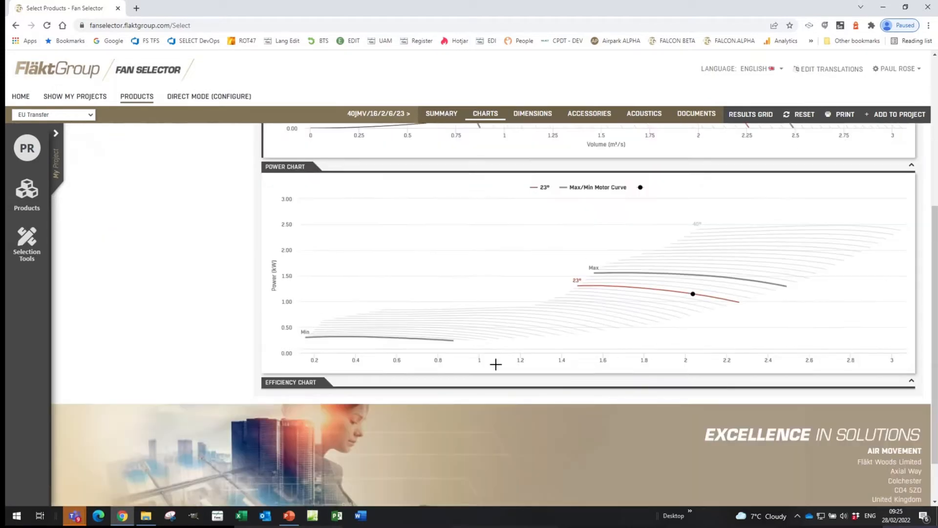
left_click(300, 353)
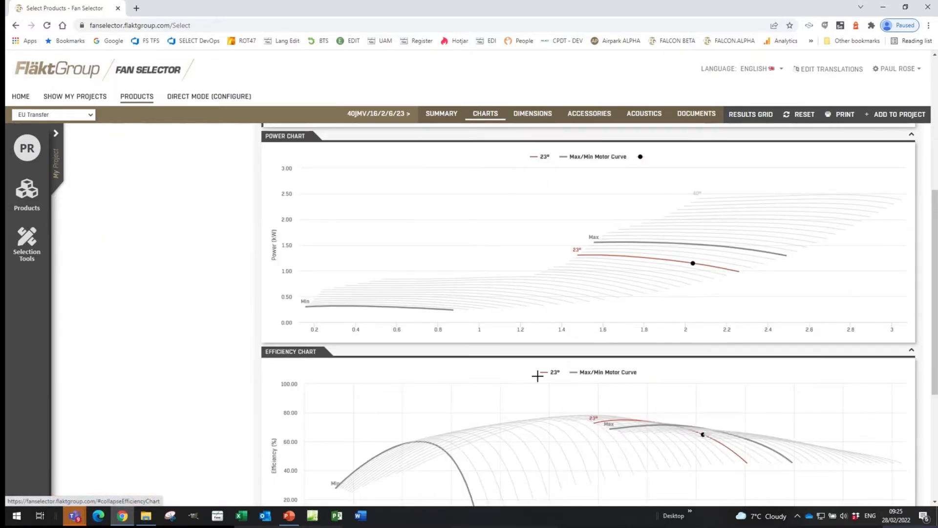
scroll(577, 377, "down", 1)
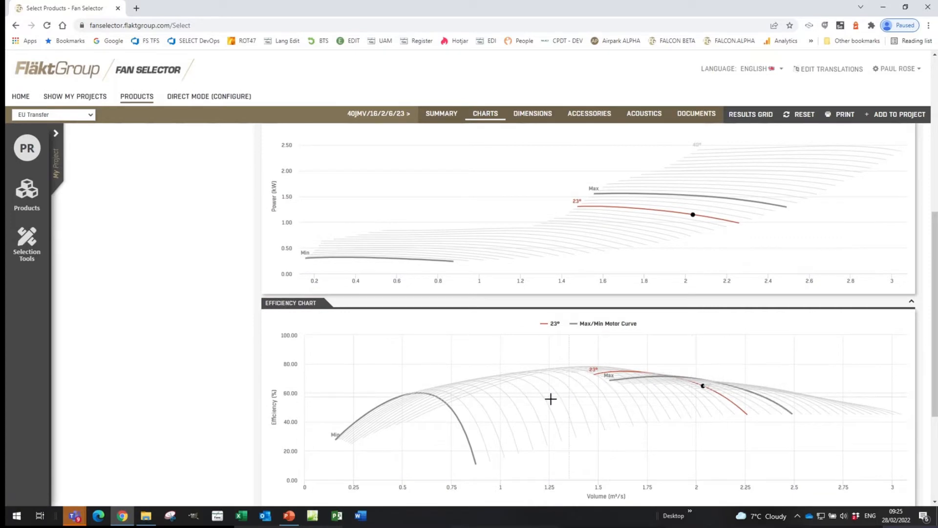
left_click(300, 304)
scroll(303, 245, "up", 2)
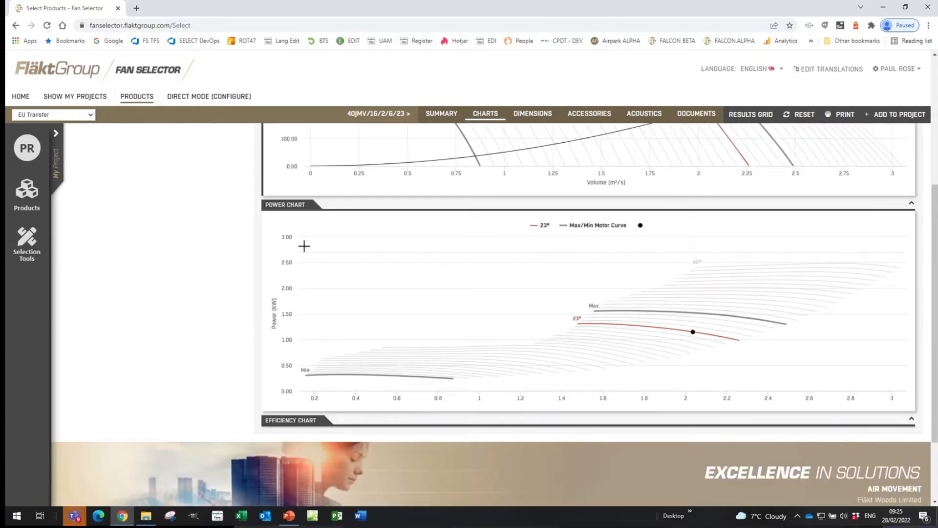
left_click(300, 209)
scroll(512, 247, "up", 3)
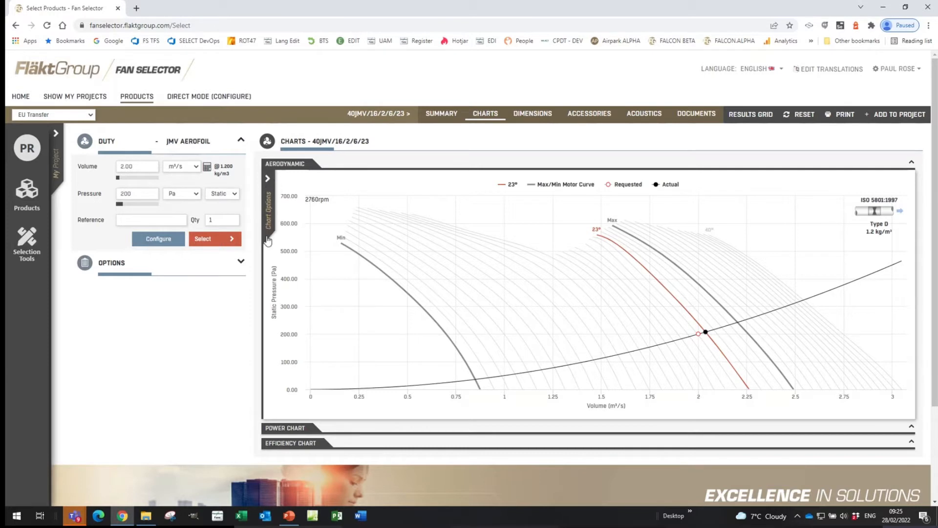
Turn on shaded efficiency contours for the aerodynamic chart, apply the change and hide the chart options
left_click(267, 185)
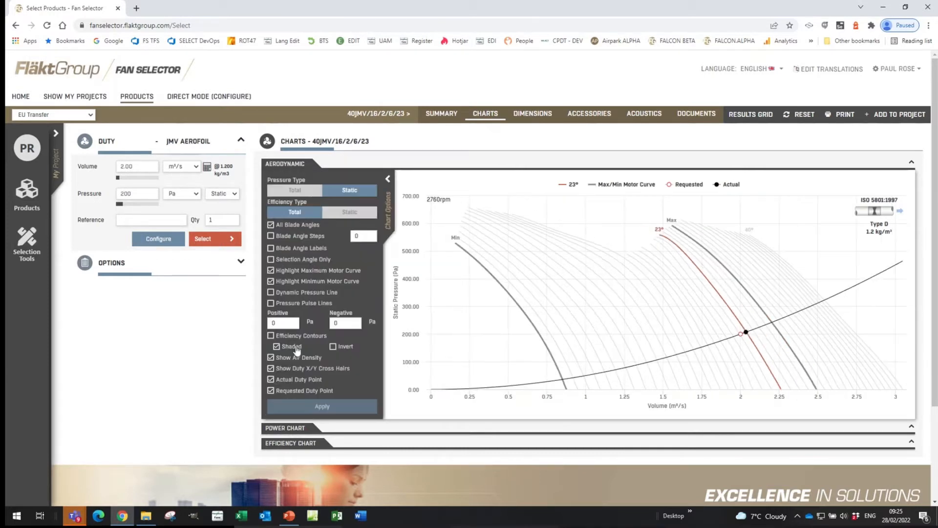
left_click(271, 336)
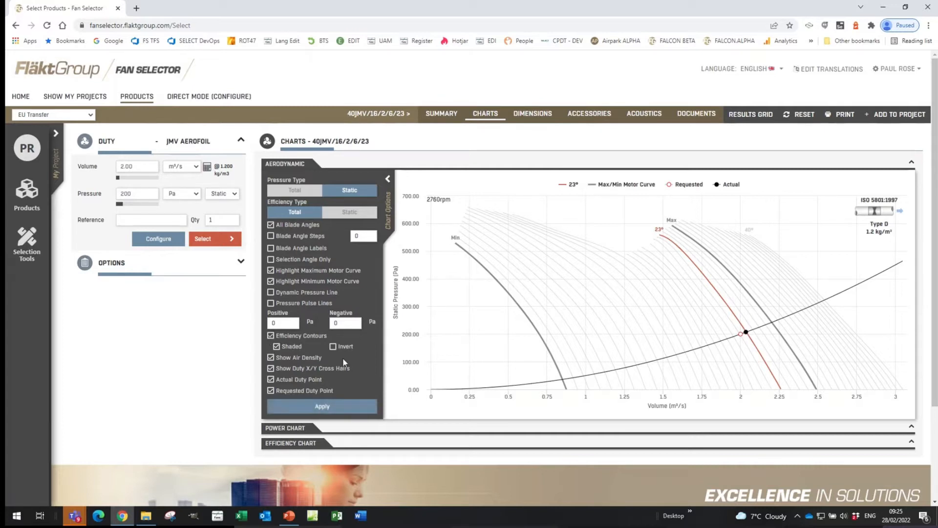
left_click(327, 407)
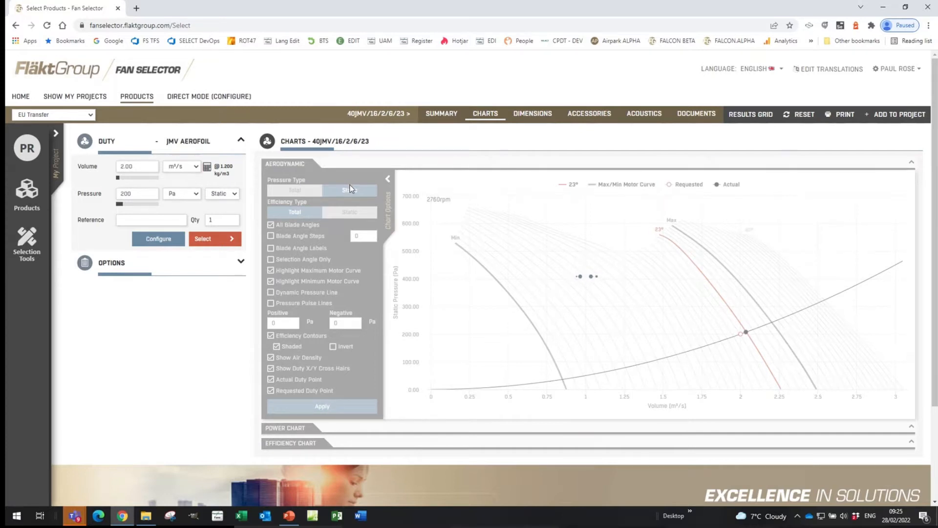
left_click(386, 179)
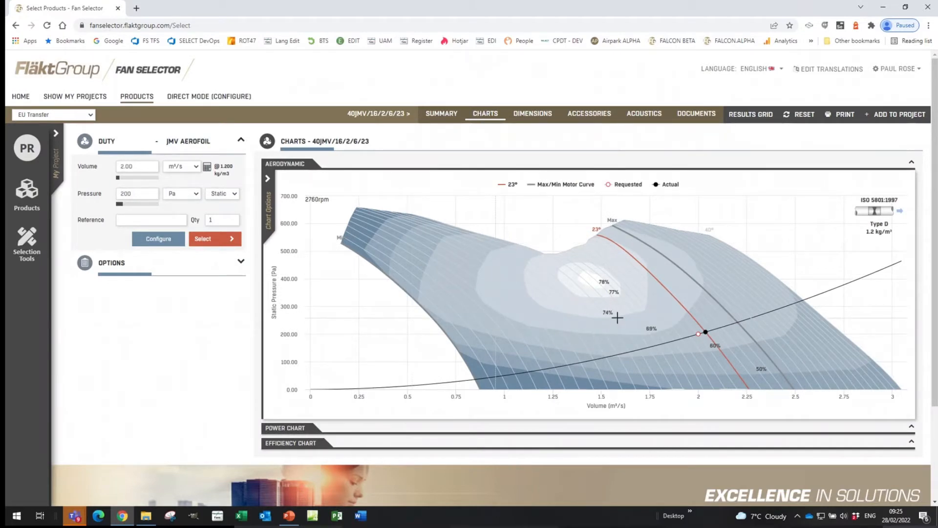
Check the contours on the summary's performance curve, return to the charts and look over the aerodynamic chart options
left_click(437, 116)
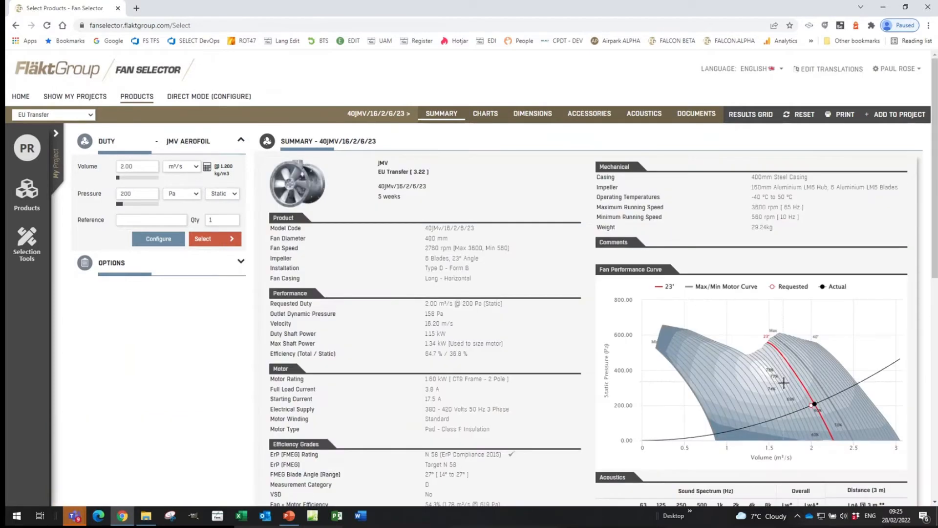
left_click(485, 114)
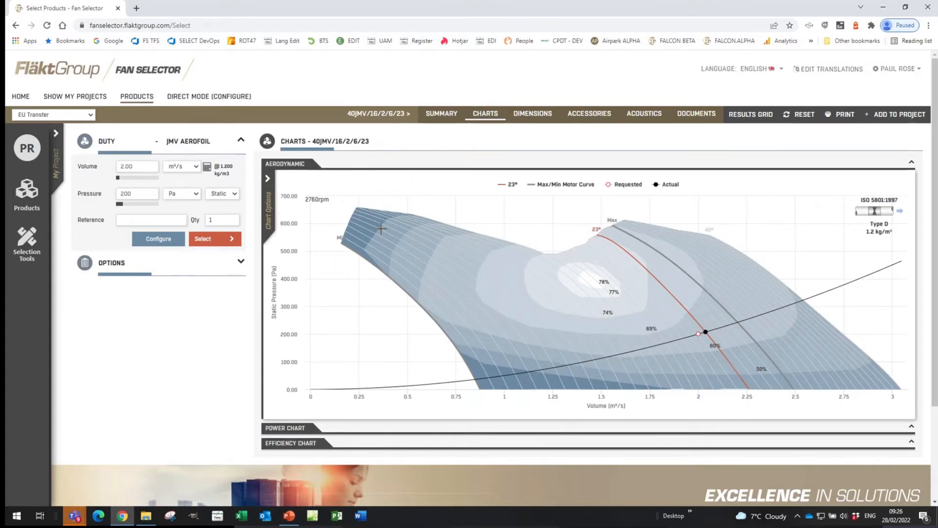
left_click(267, 180)
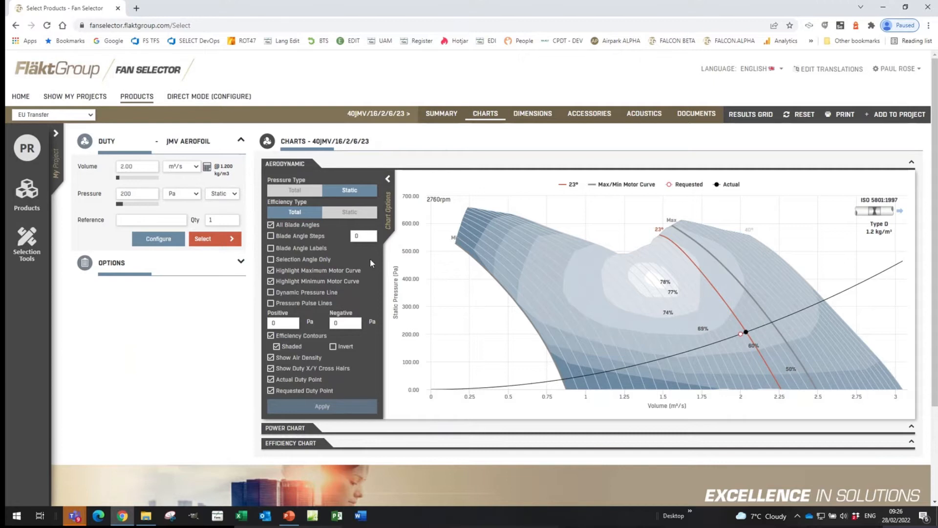
left_click(388, 178)
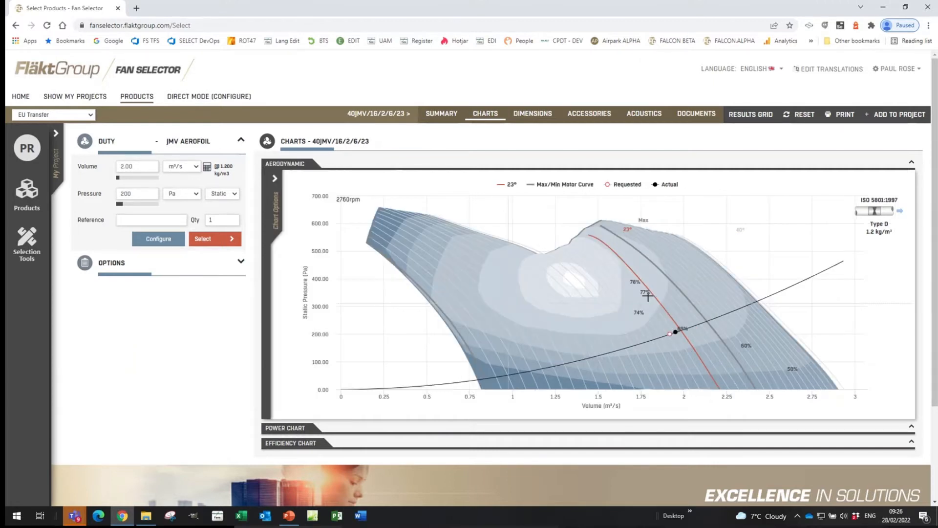
Review the fan's dimension drawings with the Revit file, and look through its list of standard accessories
left_click(531, 117)
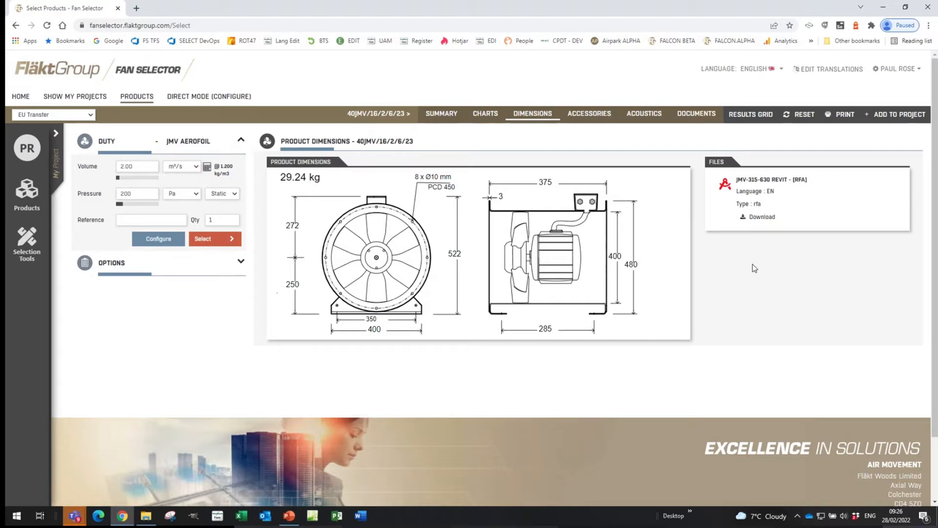
left_click(604, 115)
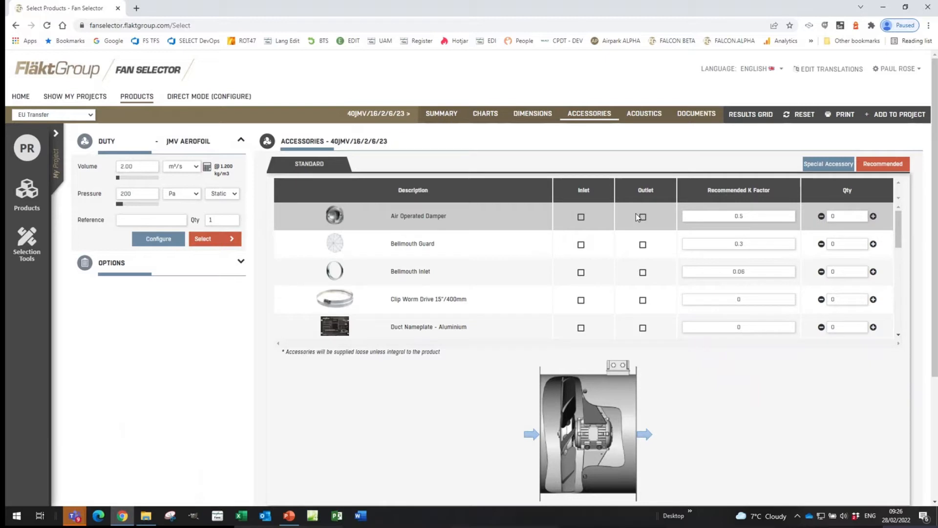
mouse_move(899, 227)
left_mouse_down()
mouse_move(906, 317)
mouse_move(899, 211)
left_mouse_up()
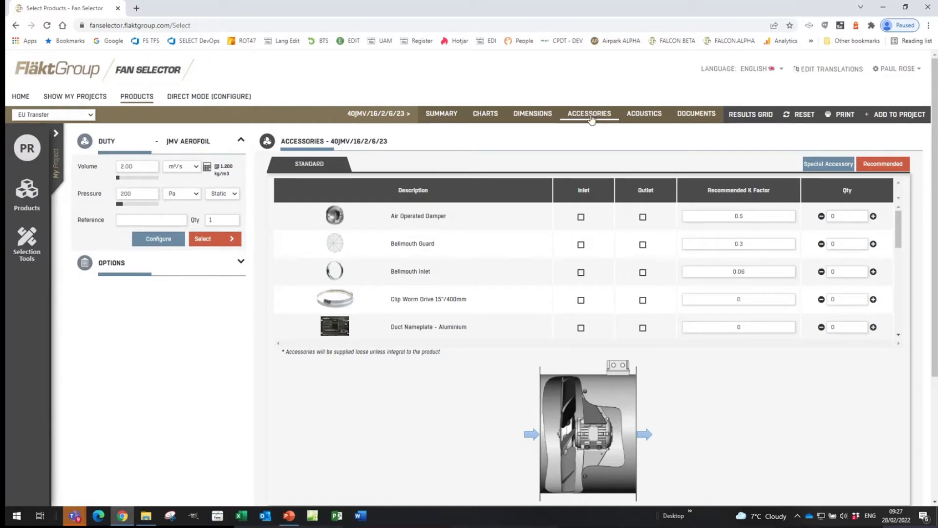
mouse_move(899, 230)
left_mouse_down()
mouse_move(903, 272)
mouse_move(900, 226)
left_mouse_up()
Review the fan's acoustic data and preview the "Axial Accessories - Woods UK" document
left_click(650, 126)
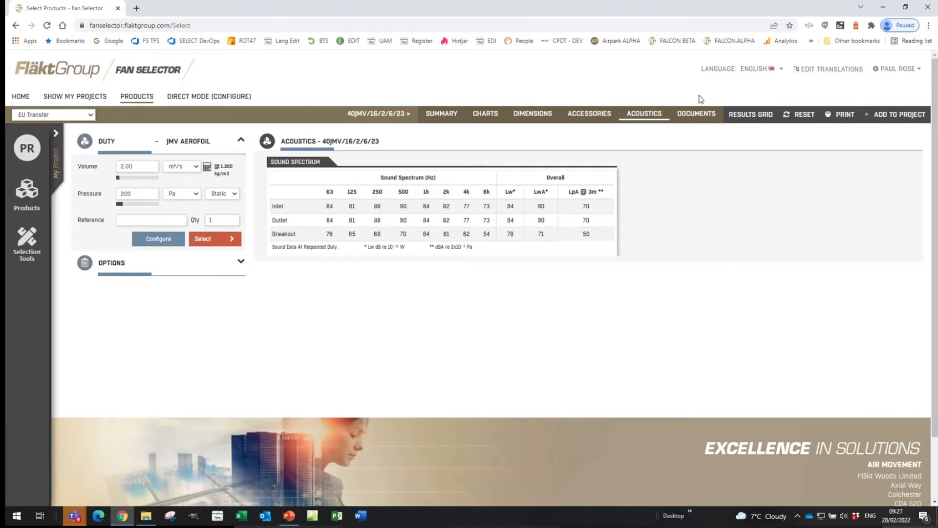
left_click(696, 114)
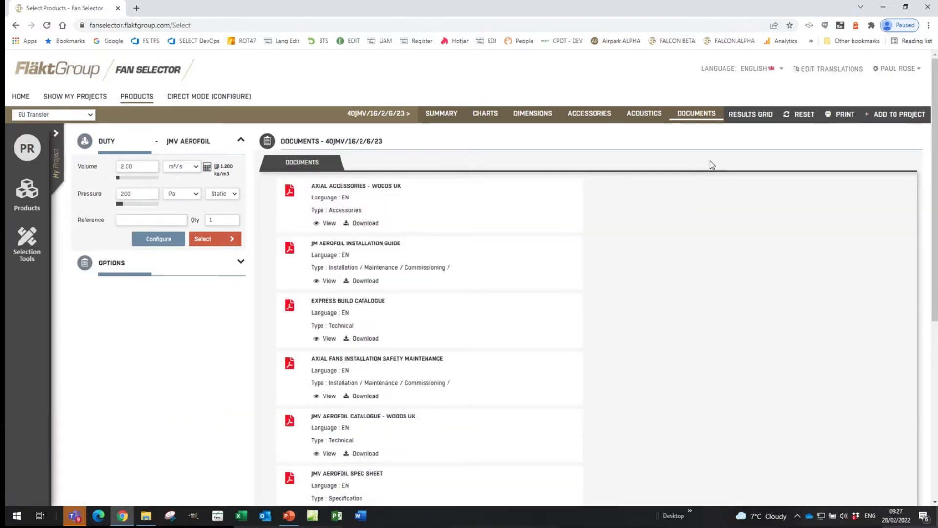
left_click(328, 223)
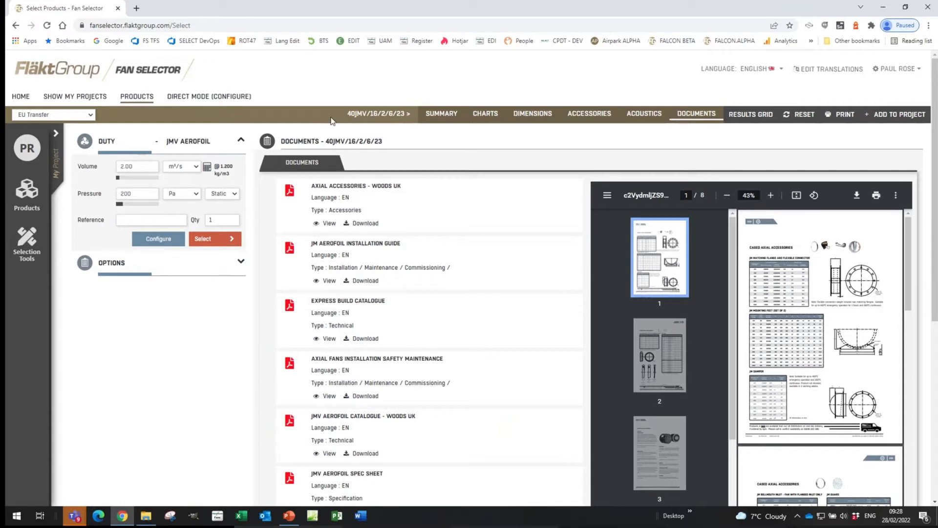
Return to the axial fan results, also select the 45JMv/16/2/6/12 fan and compare it with the 40JMv/16/2/6/23
left_click(760, 115)
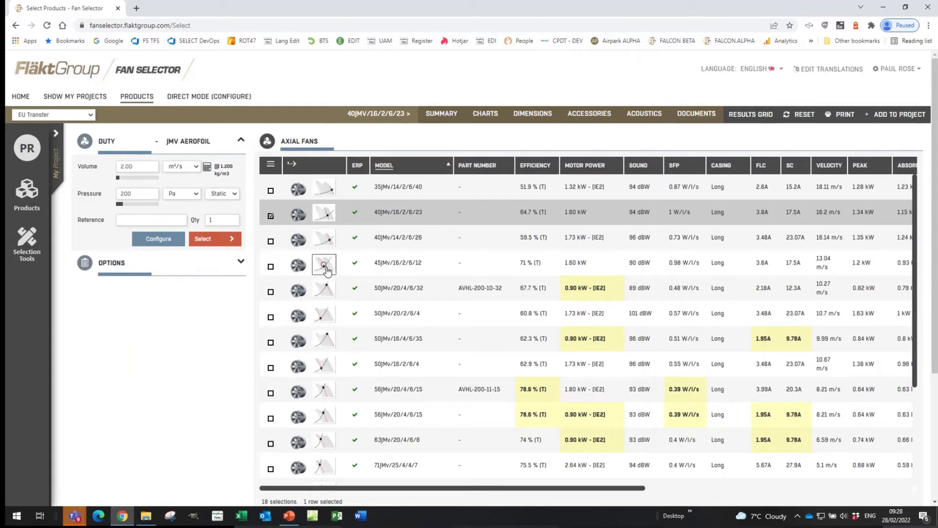
left_click(270, 267)
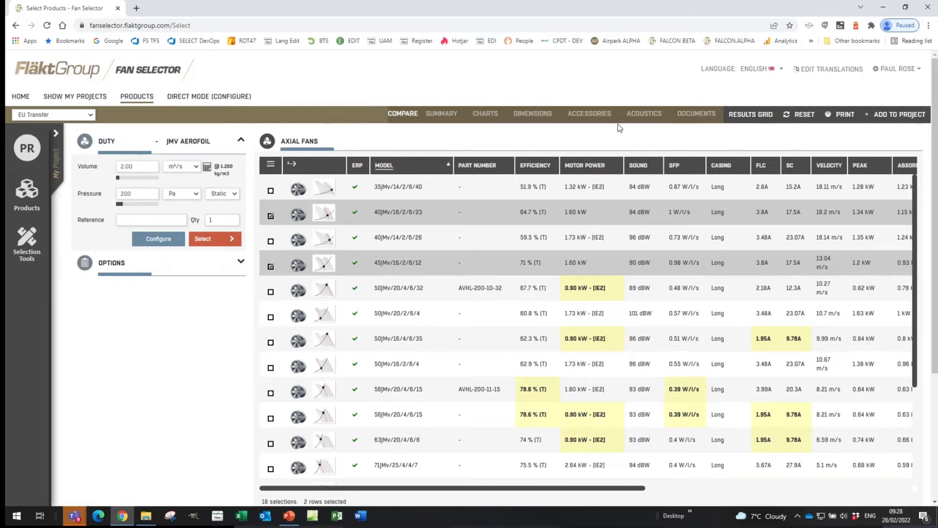
left_click(396, 121)
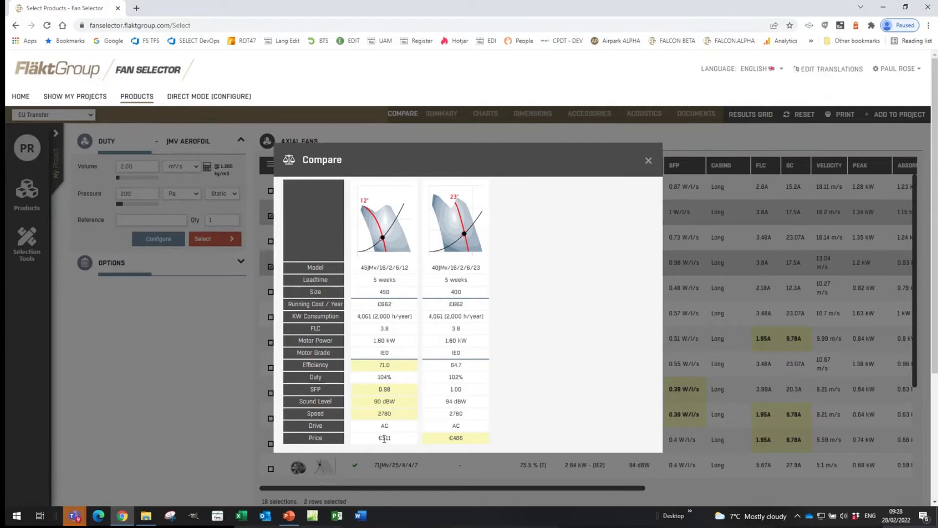
Check both fans' prices in the comparison, close it and deselect the 40JMv/16/2/6/23 fan
left_click_drag(392, 440, 378, 439)
left_click(465, 441)
left_click_drag(468, 442, 450, 440)
left_click(465, 437)
left_click(649, 161)
left_click(270, 215)
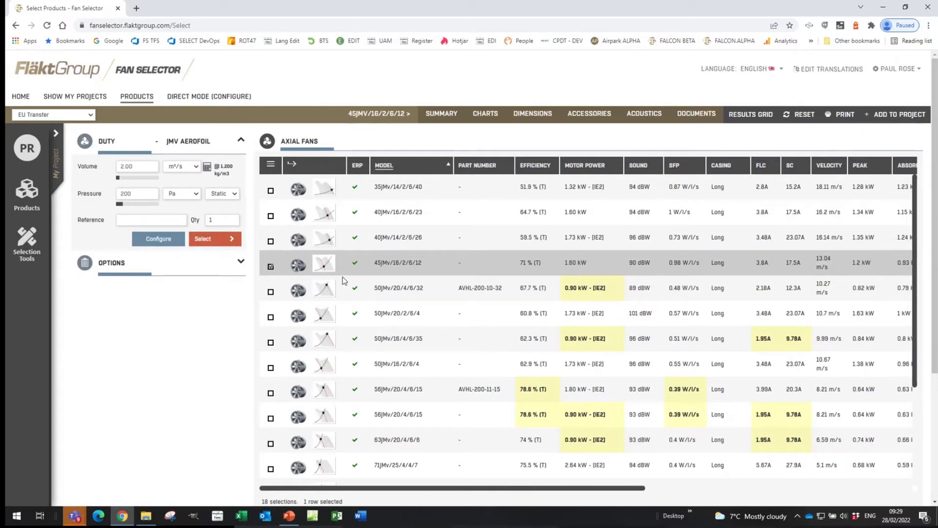
Set the duty's reference to Fan 1 and its quantity to 3, and rerun the fan selection
left_click(136, 218)
type("Fan 1")
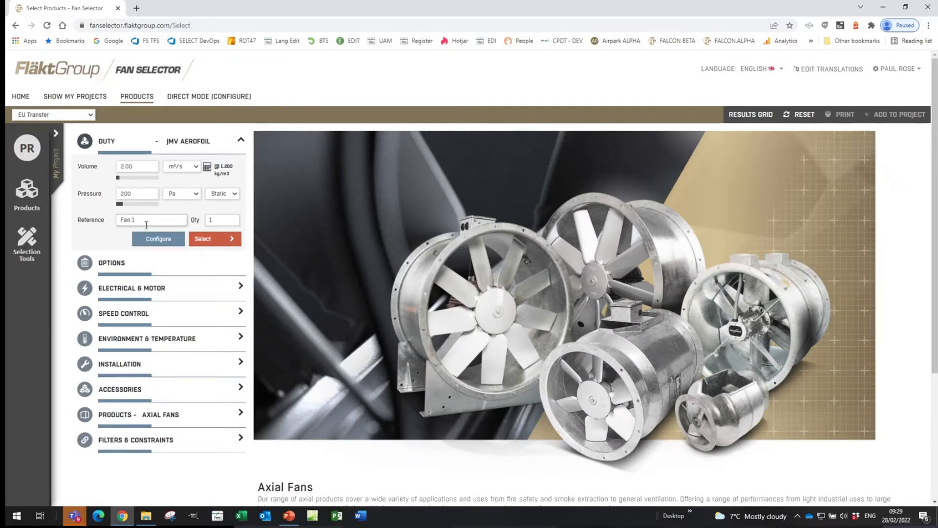
left_click(213, 219)
key("BackSpace")
type("3")
left_click(223, 240)
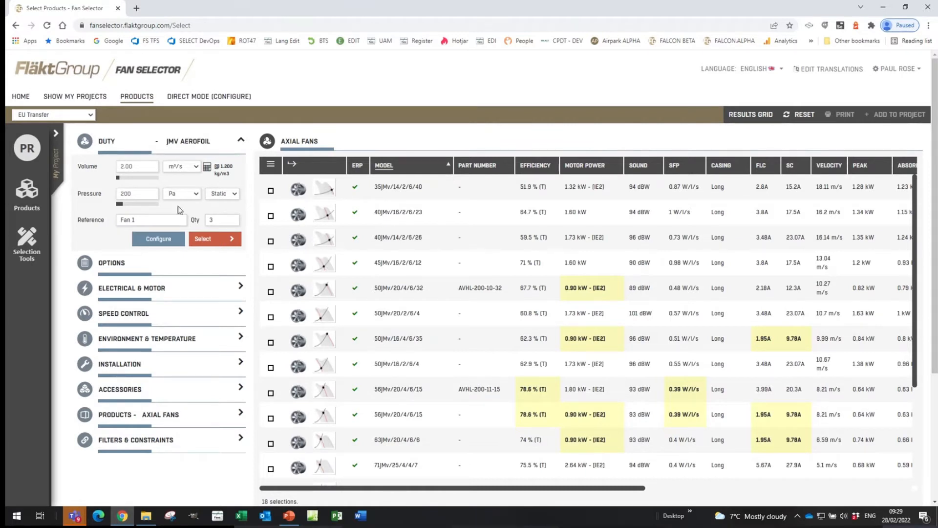
left_click(150, 219)
left_click(226, 220)
Create a new project named "Webinar 8", leaving the customer, sales and quote details blank
left_click(57, 134)
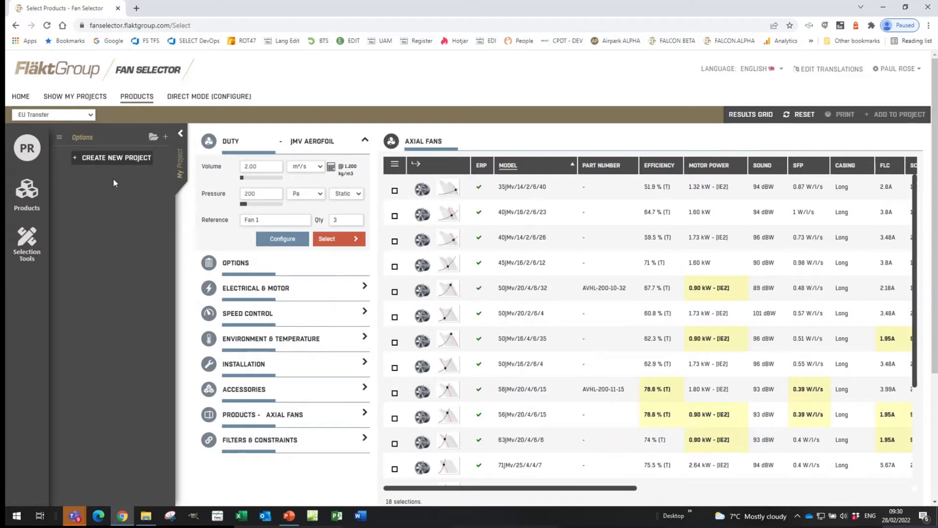
left_click(116, 158)
left_click(379, 275)
type("Web")
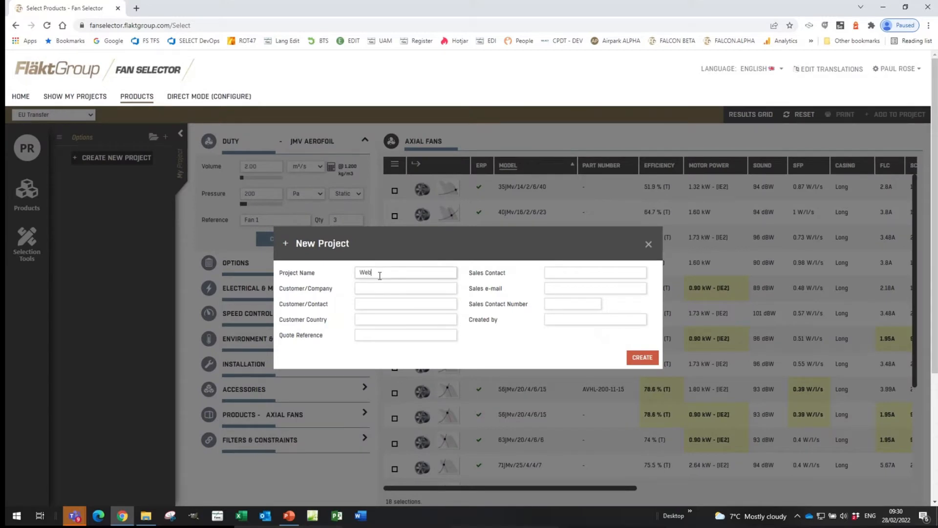
type("inar 8")
left_click(368, 335)
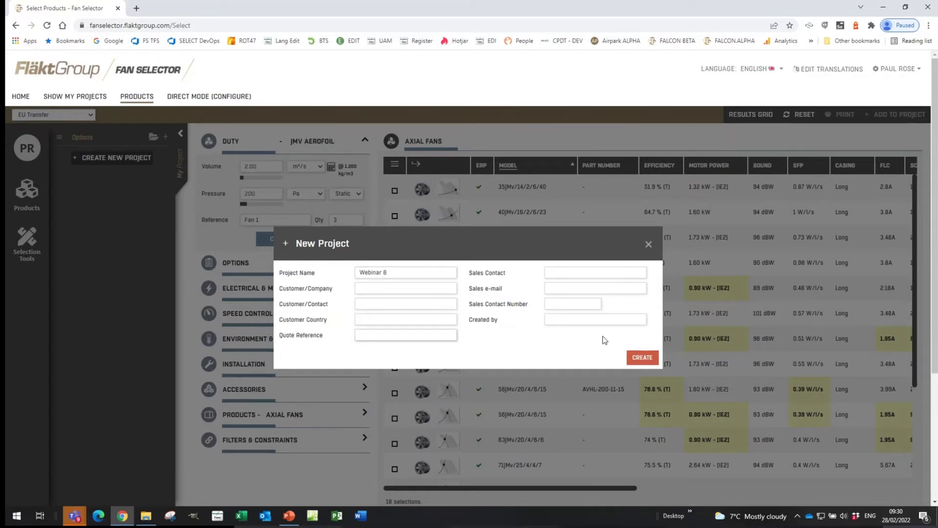
left_click(639, 357)
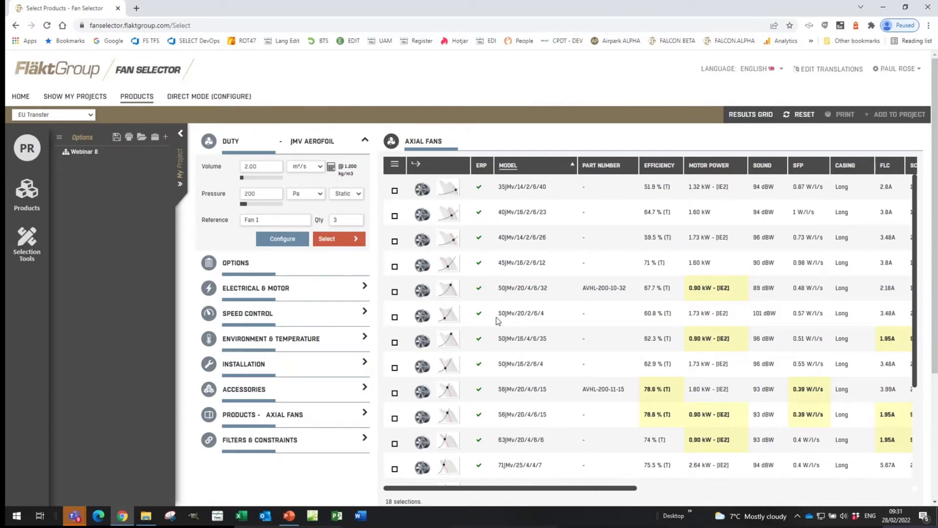
Select the 45JMv/16/2/6/12 fan in the results and add it to the Webinar 8 project
left_click(501, 268)
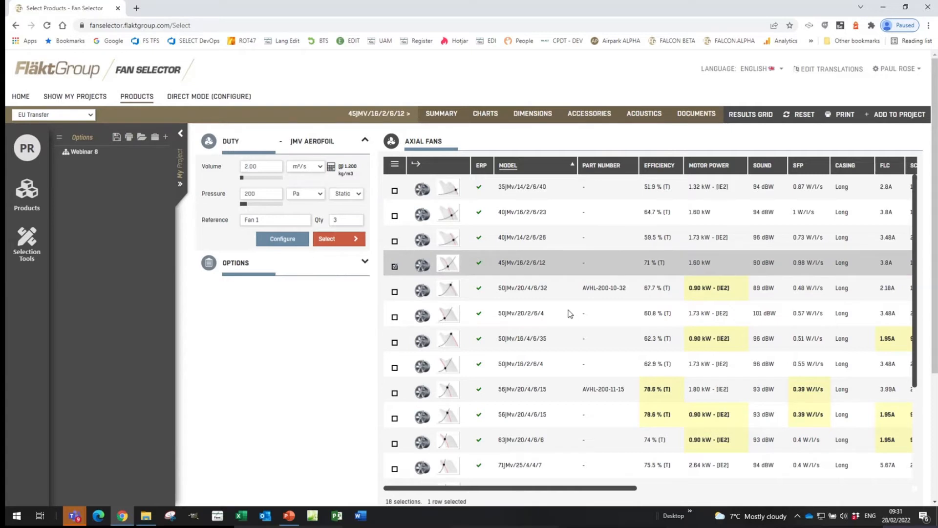
left_click(902, 120)
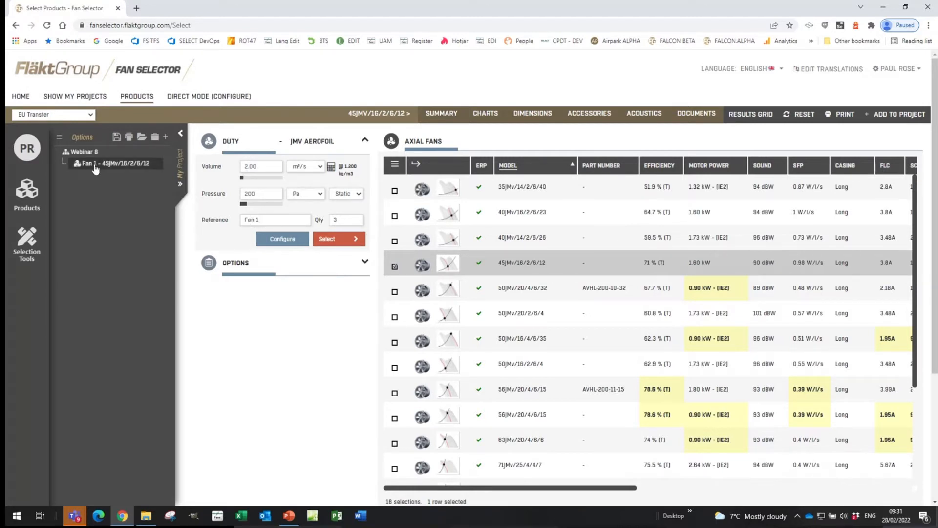
Change the reference of the 45JMv/16/2/6/12 fan in the Webinar 8 project to "Fan 12"
right_click(121, 163)
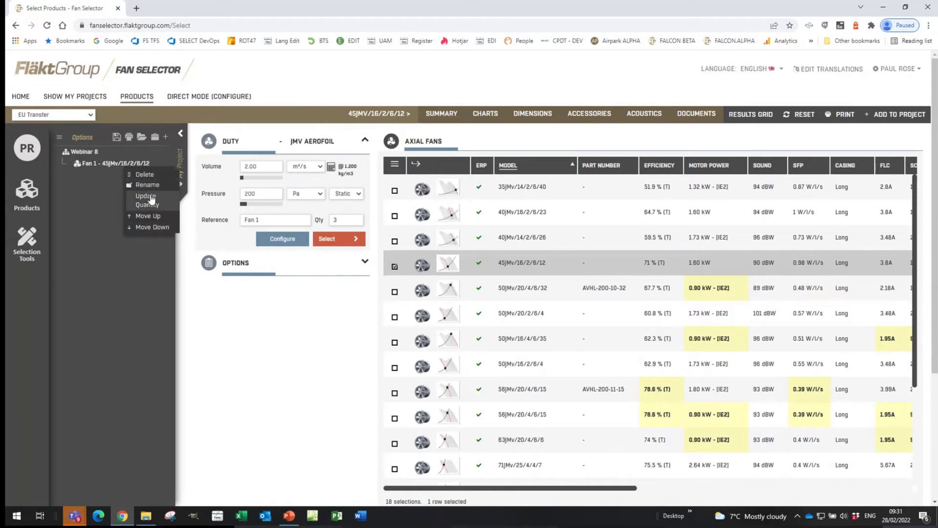
left_click(148, 200)
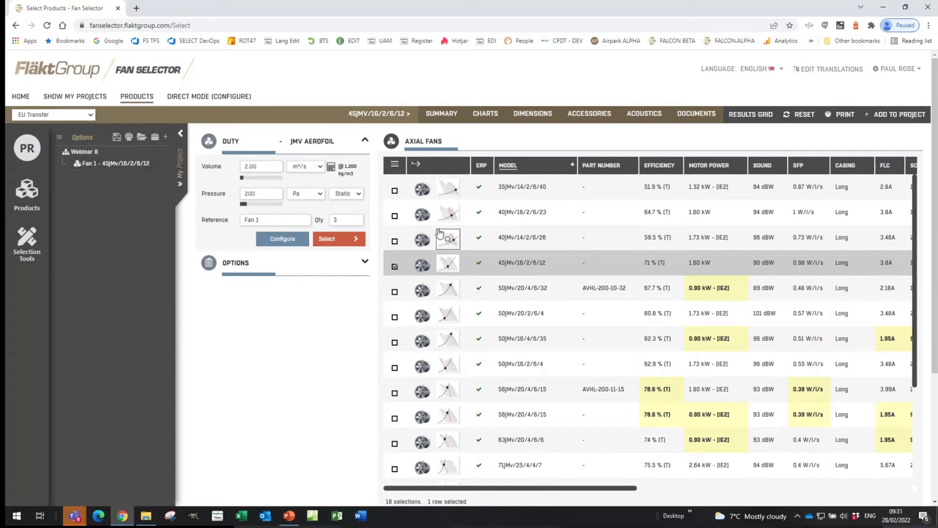
right_click(127, 166)
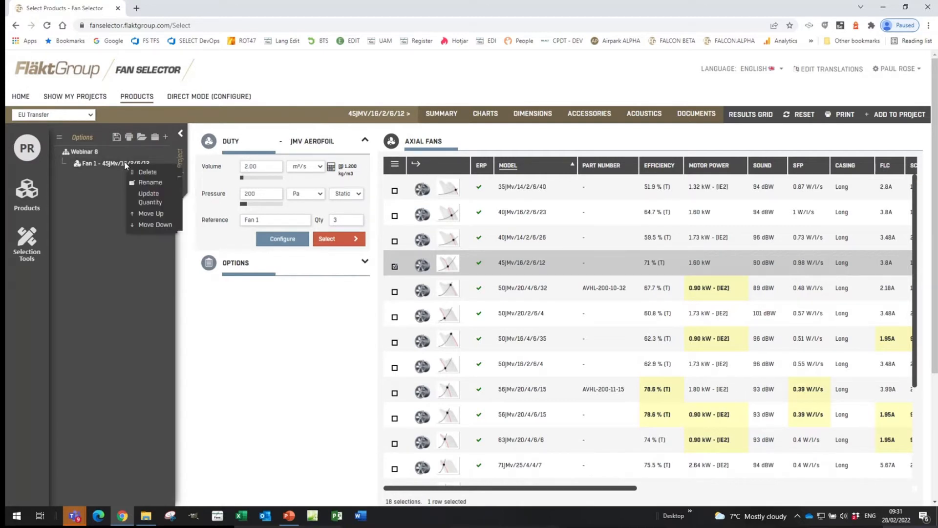
left_click(150, 197)
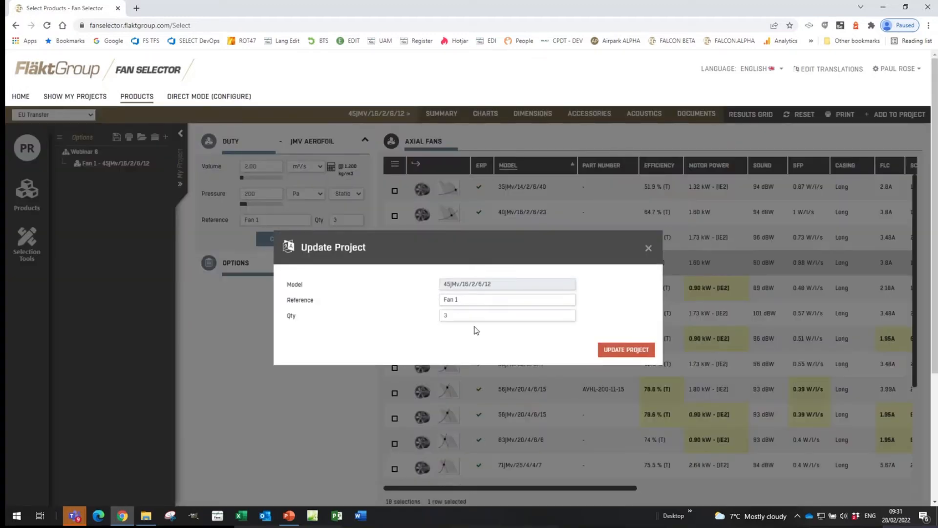
left_click(473, 300)
type("2")
left_click(619, 351)
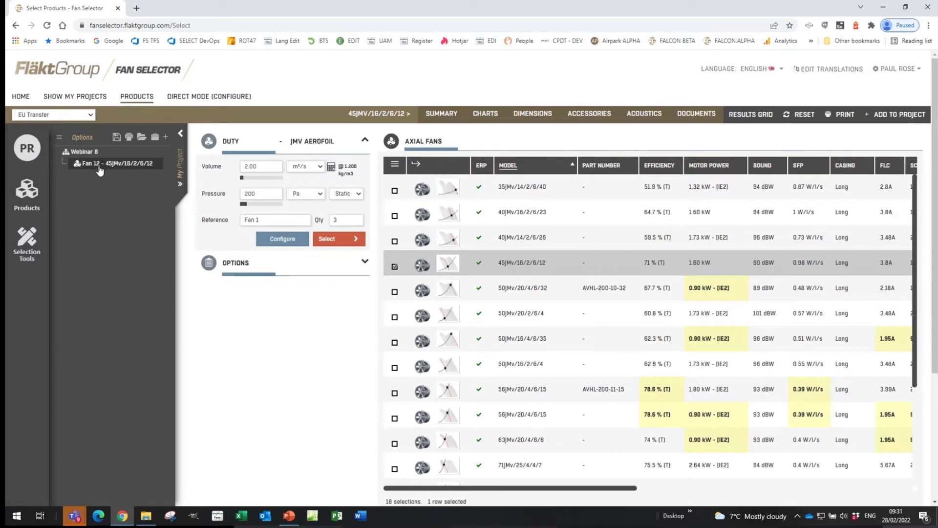
Check which actions are available for the Fan 12 project item and collapse the project tree
right_click(99, 166)
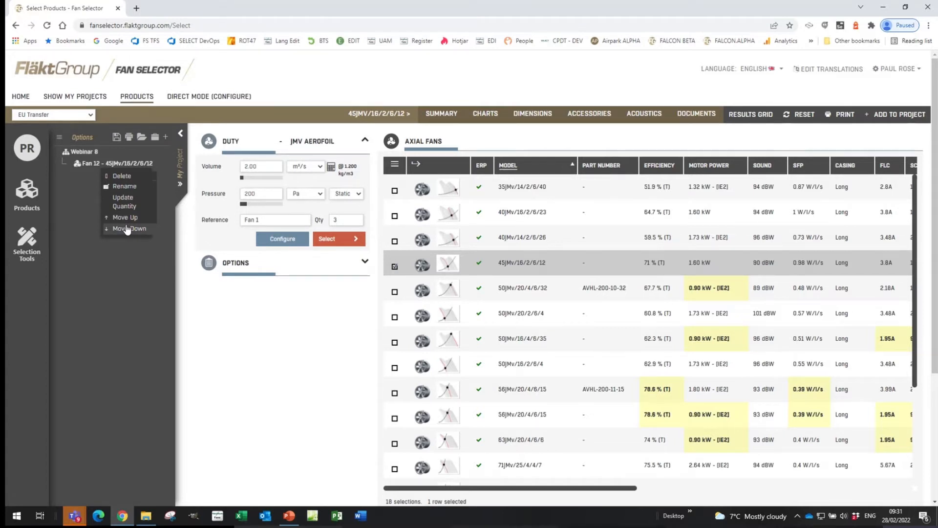
left_click(117, 256)
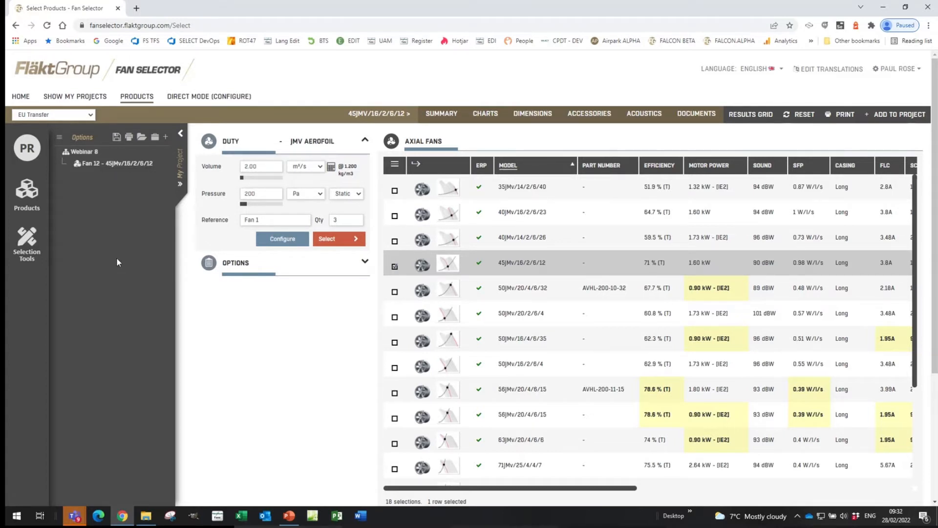
left_click(180, 137)
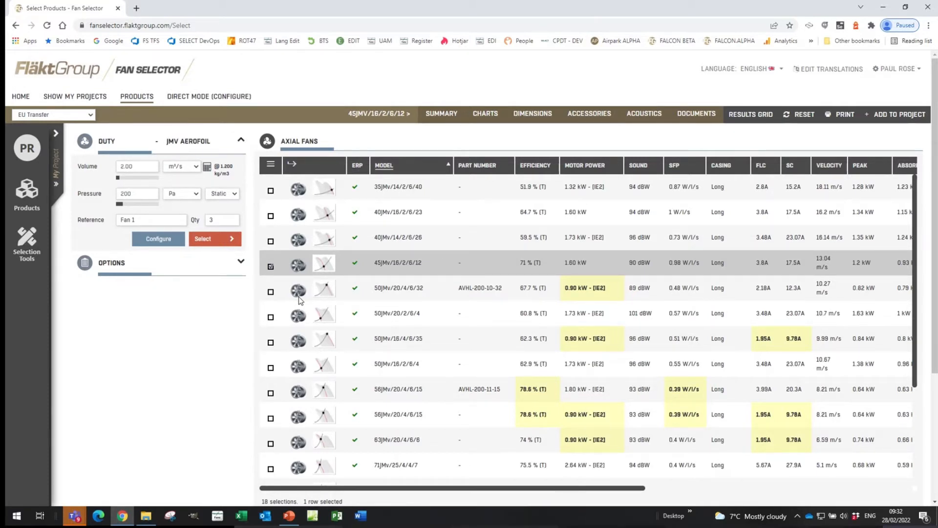
Try the Series Idling feature in the selection options, leaving it switched off
left_click(113, 266)
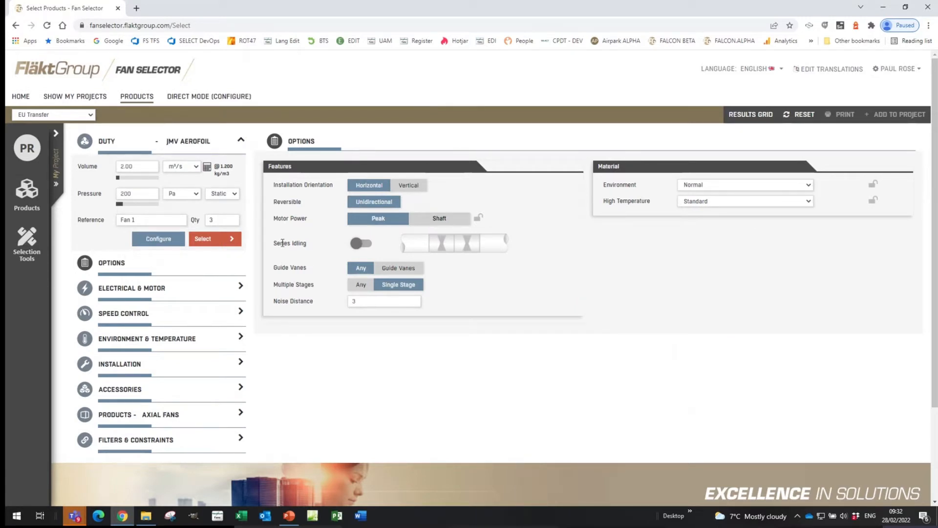
left_click(364, 246)
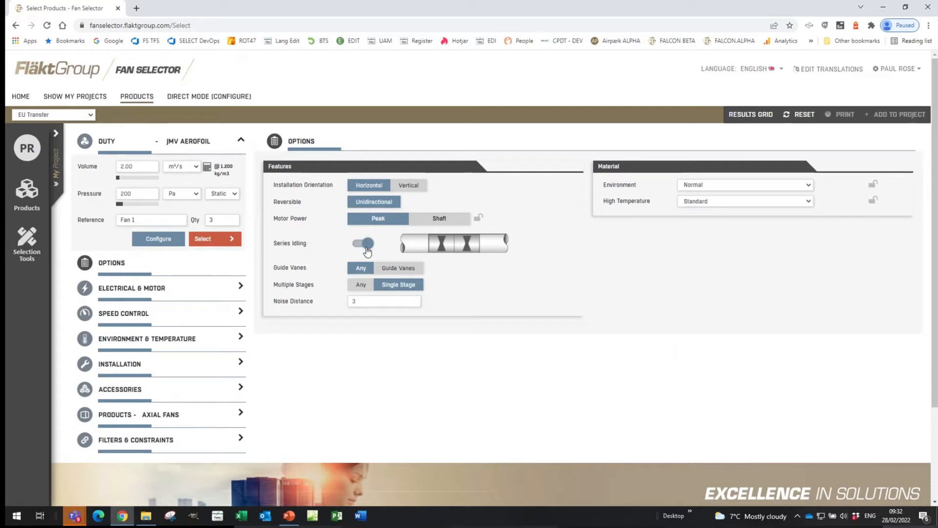
left_click(361, 245)
left_click(361, 246)
left_click(367, 239)
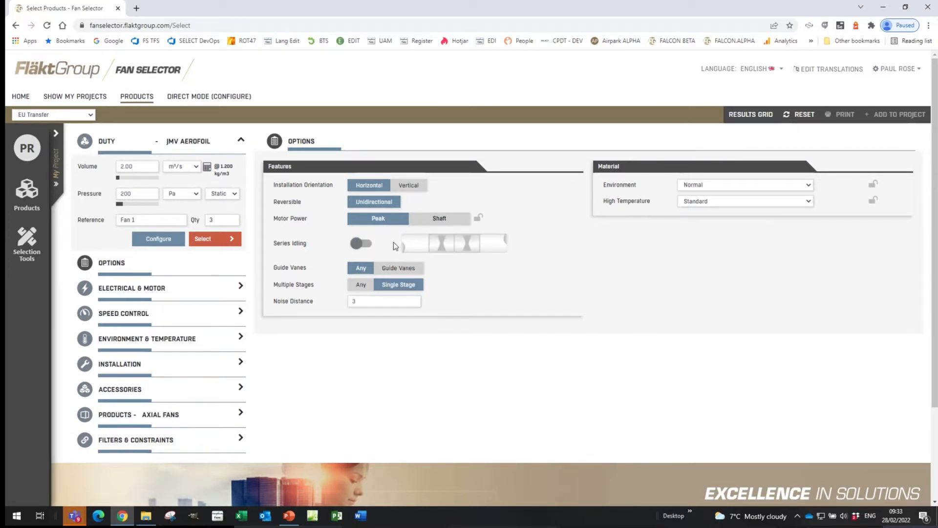
left_click(360, 244)
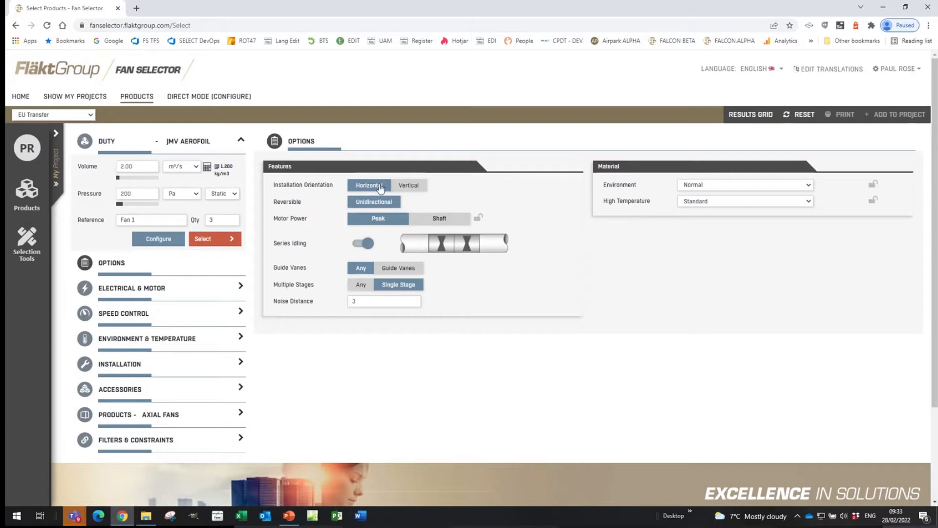
left_click(362, 243)
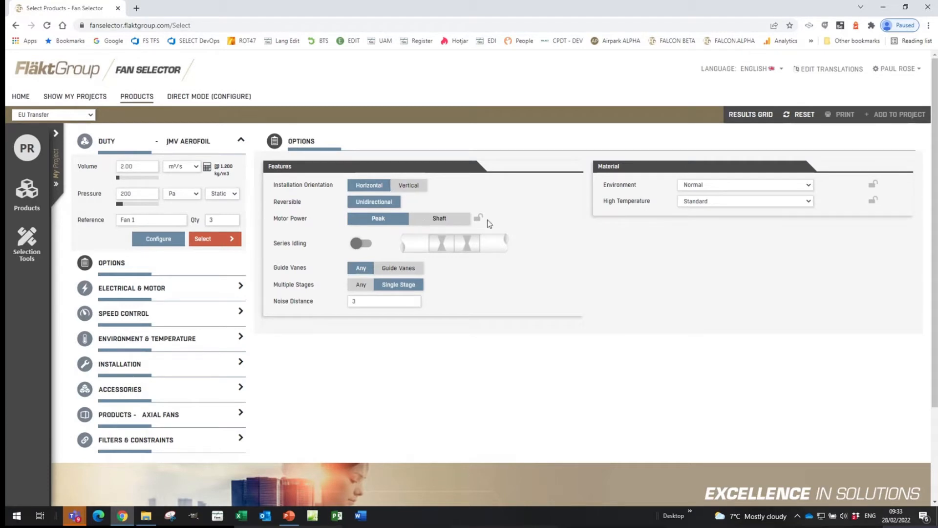
Review the available high-temperature ratings, leaving Standard selected, and the electrical and motor settings
left_click(809, 204)
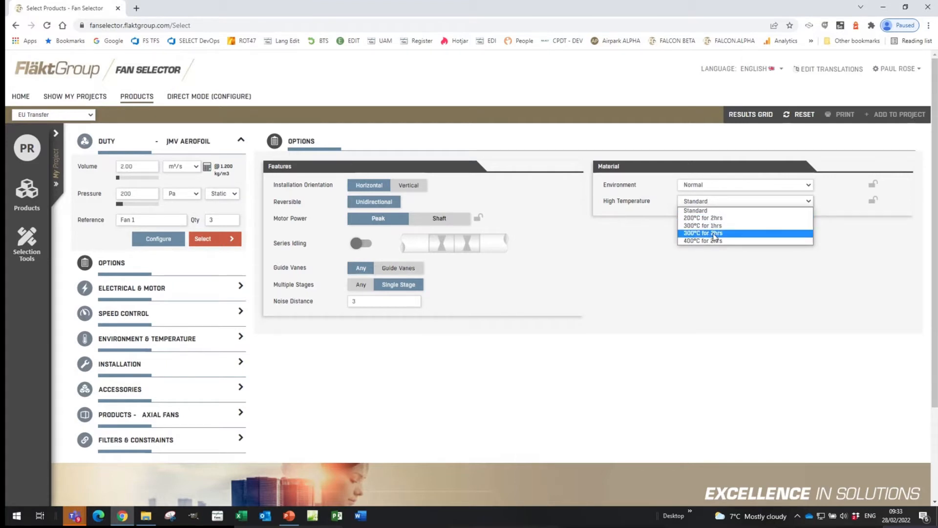
left_click(646, 239)
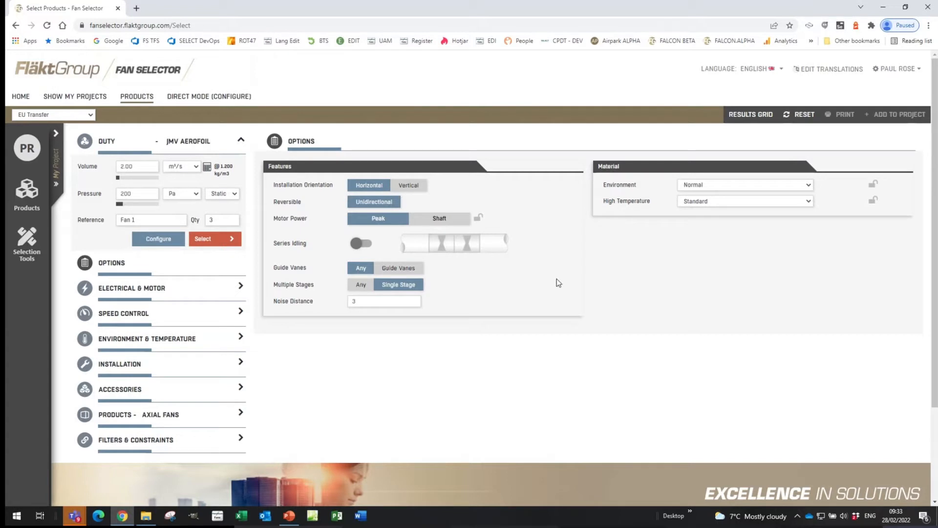
left_click(130, 290)
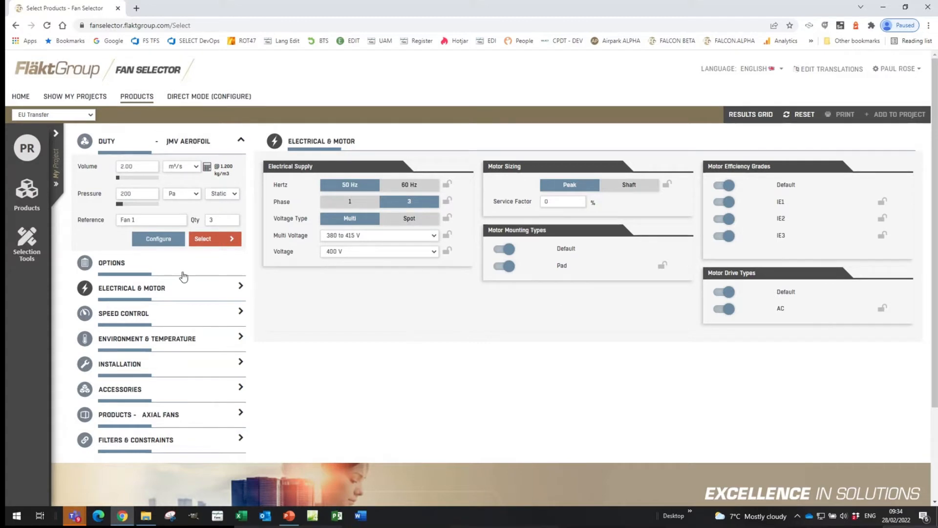
Set the speed control type to Inverter
left_click(130, 315)
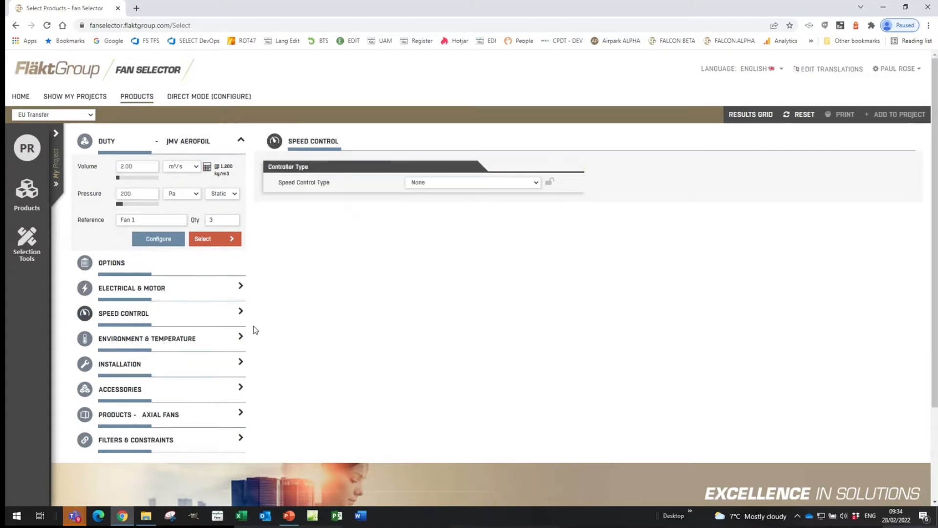
left_click(535, 183)
left_click(432, 199)
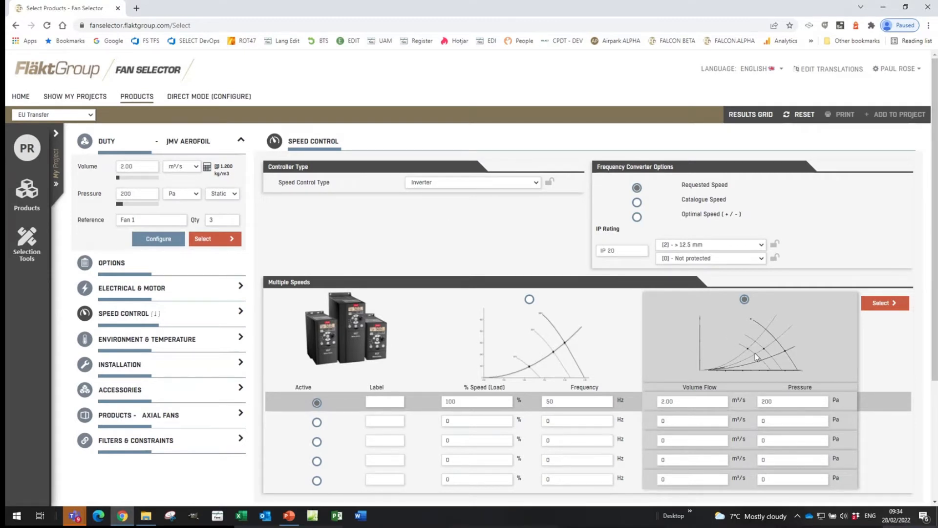
Label the first duty point A, add duty point B at 3 m³/s and 250 Pa, and rerun the fan selection
left_click(677, 423)
left_click(782, 420)
type("250")
left_click(393, 403)
type("A")
left_click(380, 420)
type("B")
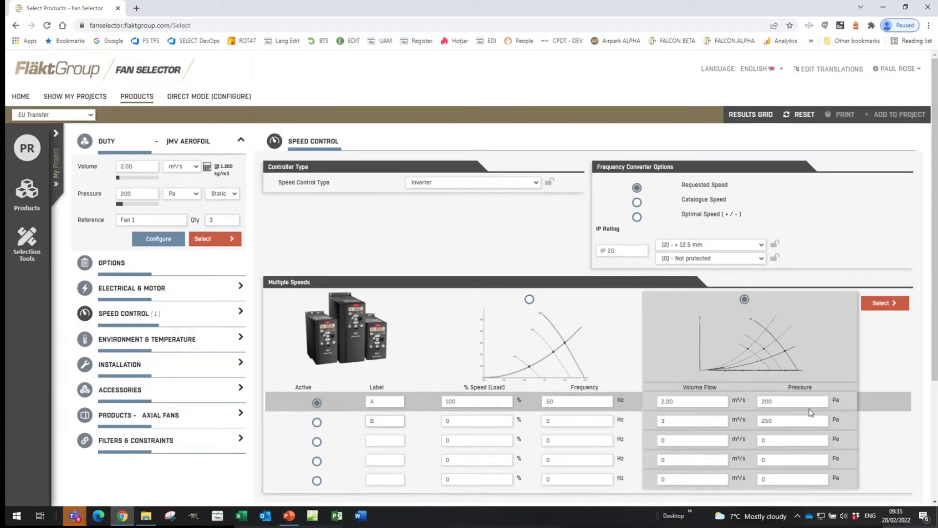
left_click(231, 241)
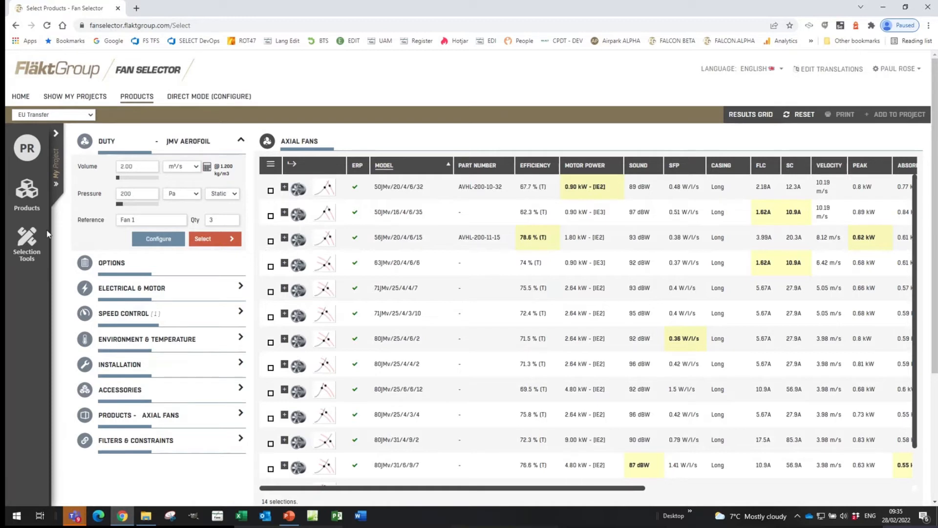
Select the 56JMv/20/4/6/15 fan in the results and inspect its included accessories
left_click(326, 248)
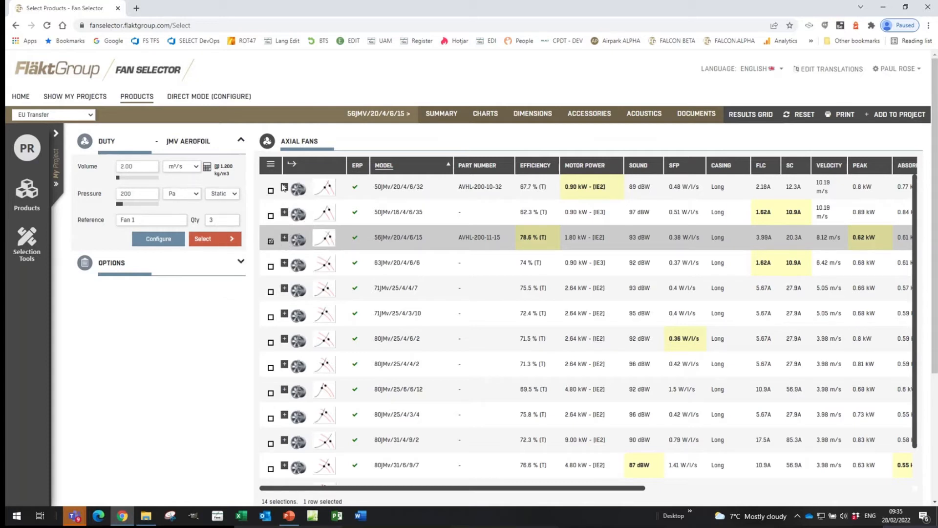
left_click(285, 238)
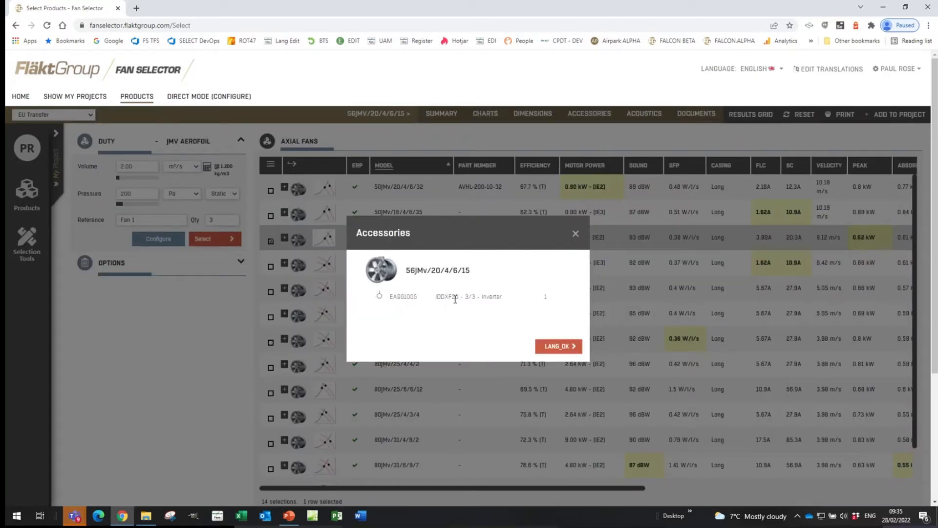
left_click(576, 234)
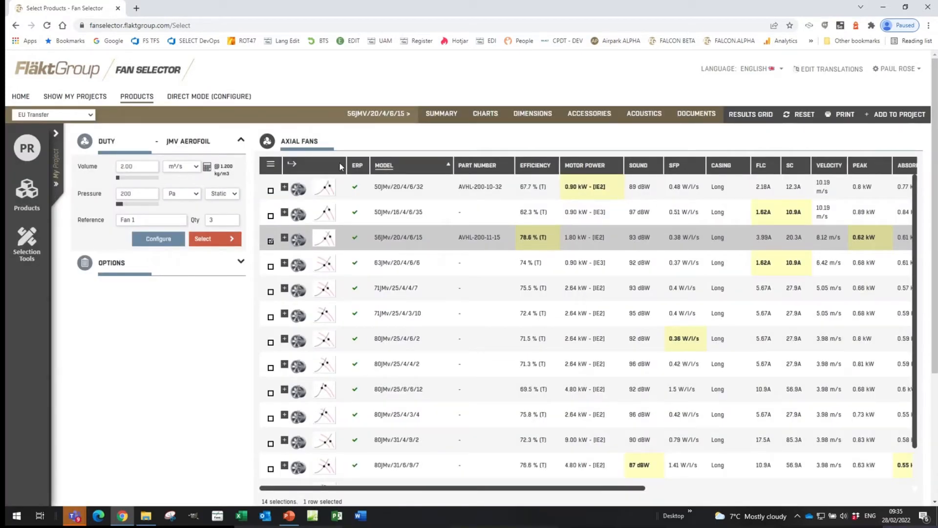
left_click(285, 238)
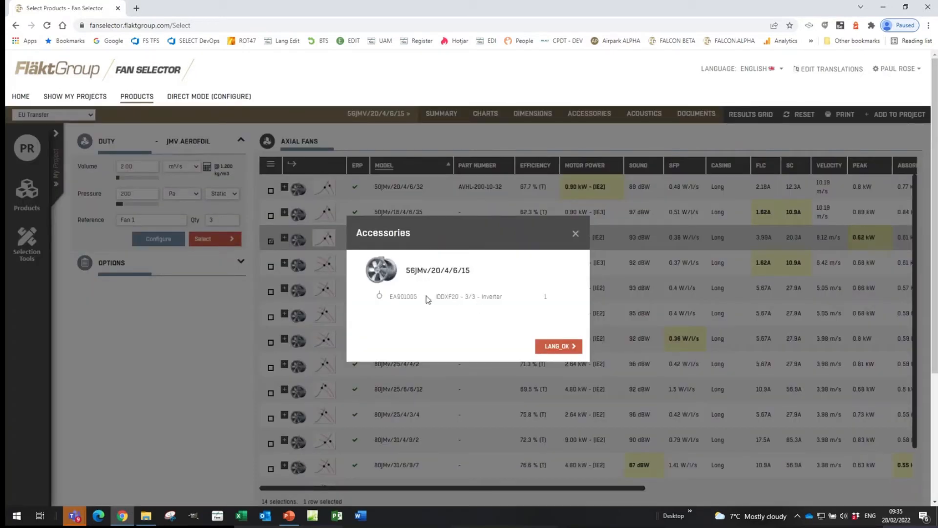
left_click(575, 234)
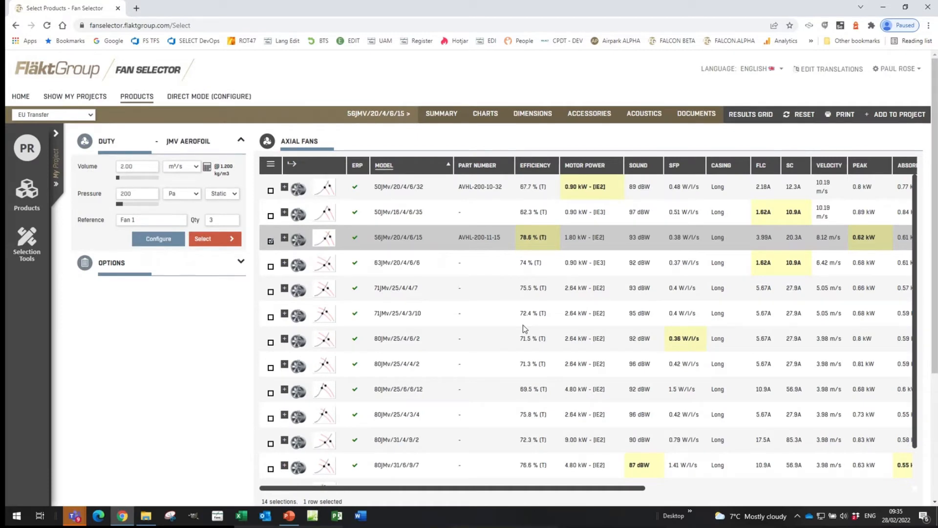
Review the environment and temperature settings, comparing their high-temperature ratings with those in the general options
left_click(112, 265)
left_click(131, 341)
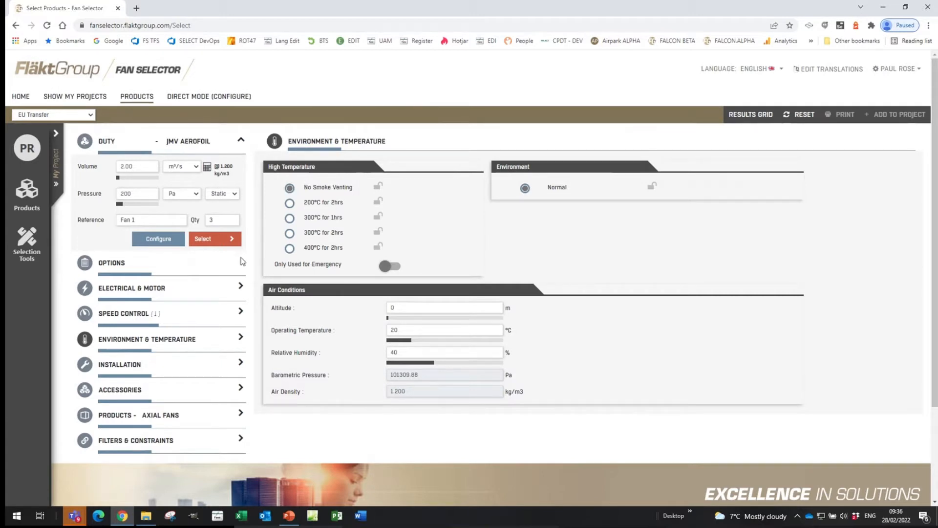
left_click(121, 264)
left_click(716, 202)
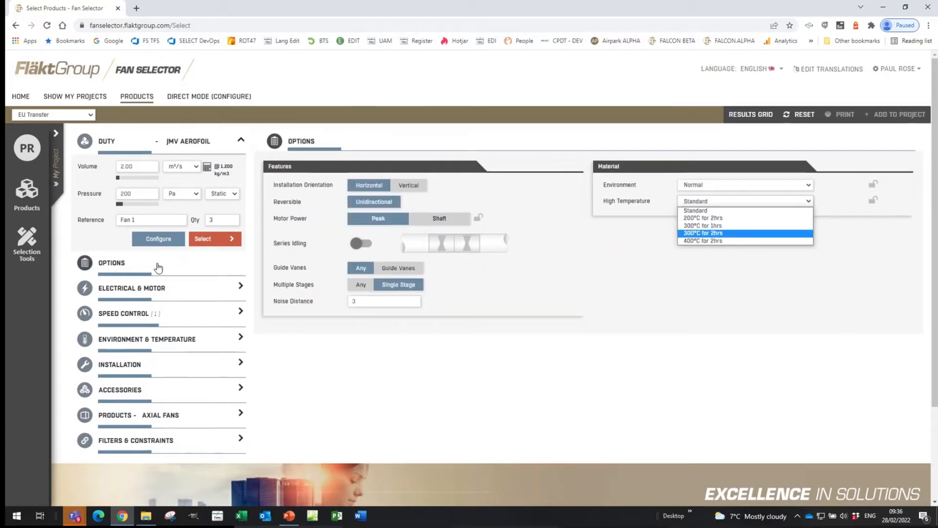
left_click(130, 337)
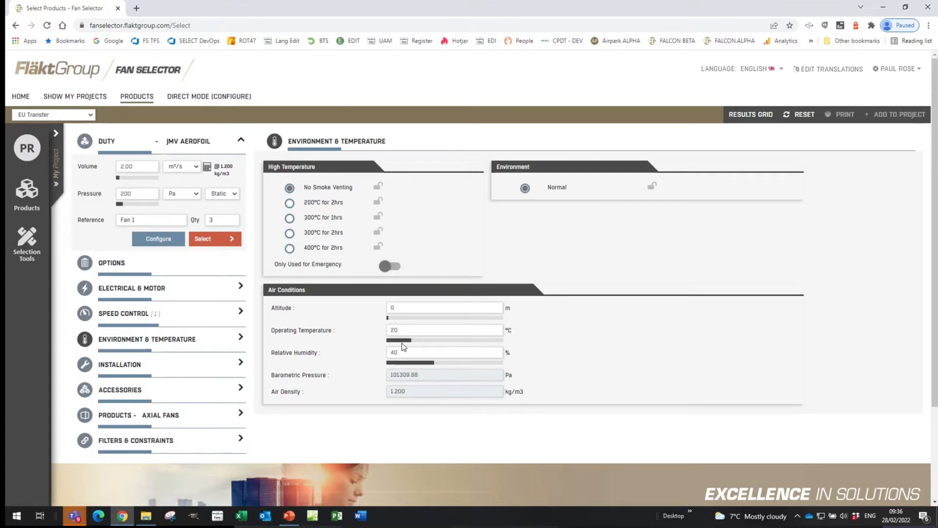
Review the installation settings, trying Series Idling there and leaving it off
left_click(136, 365)
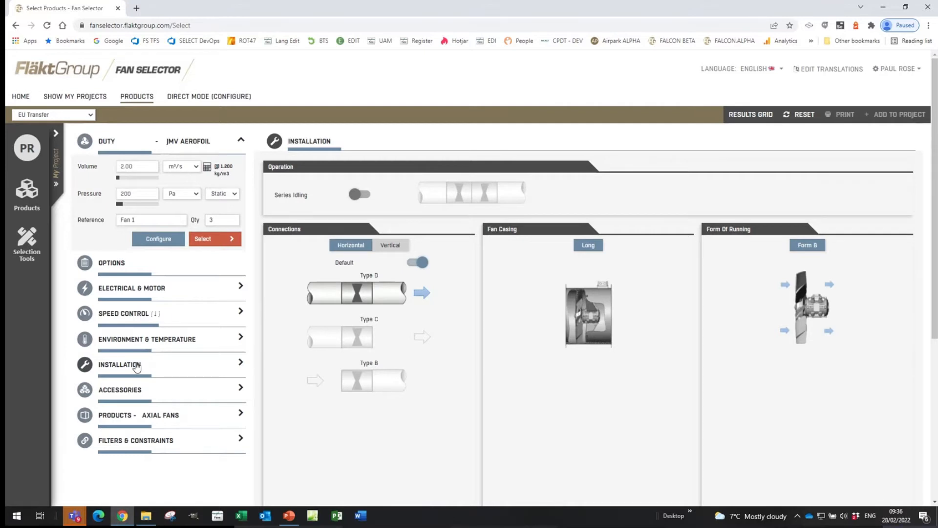
left_click(361, 197)
left_click(360, 197)
Add the recommended accessories to the selection and review them in the standard list and the fan assembly diagram
left_click(156, 390)
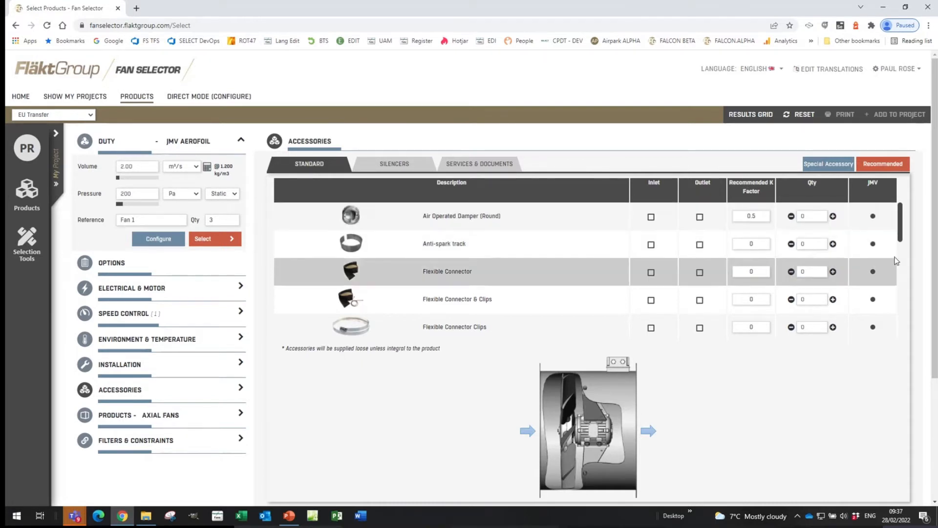
left_click(886, 165)
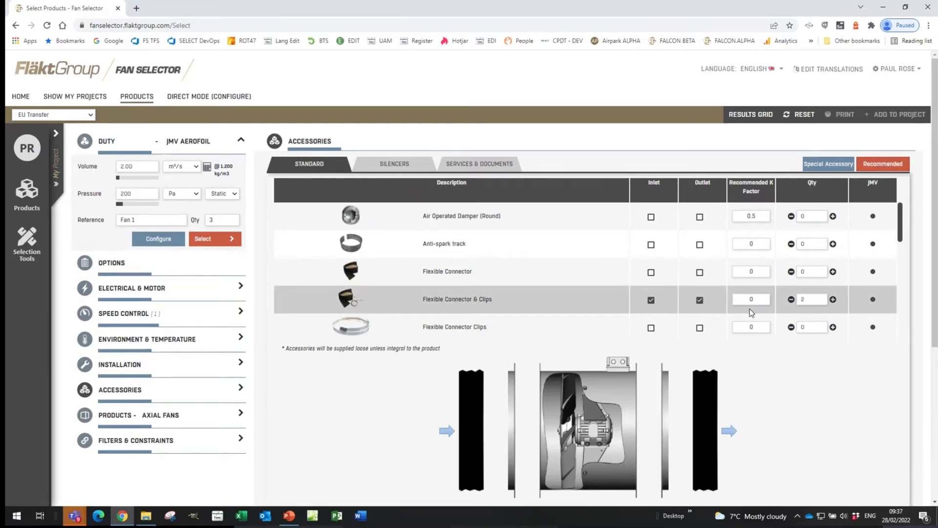
scroll(750, 308, "down", 2)
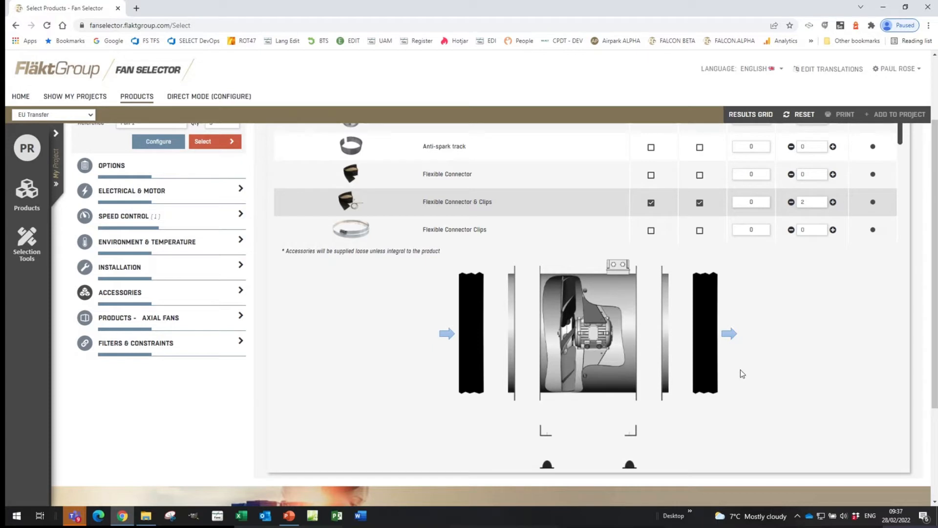
scroll(764, 358, "up", 2)
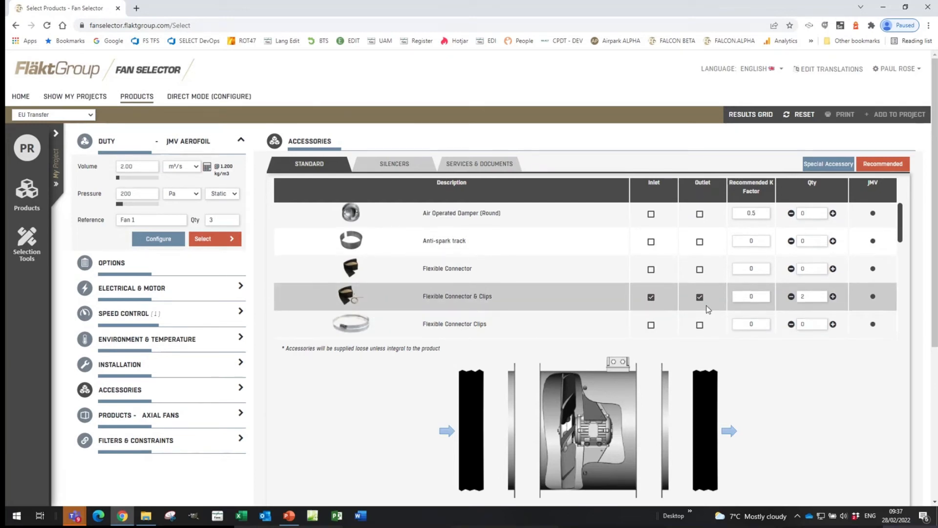
scroll(704, 305, "down", 5)
scroll(542, 337, "down", 2)
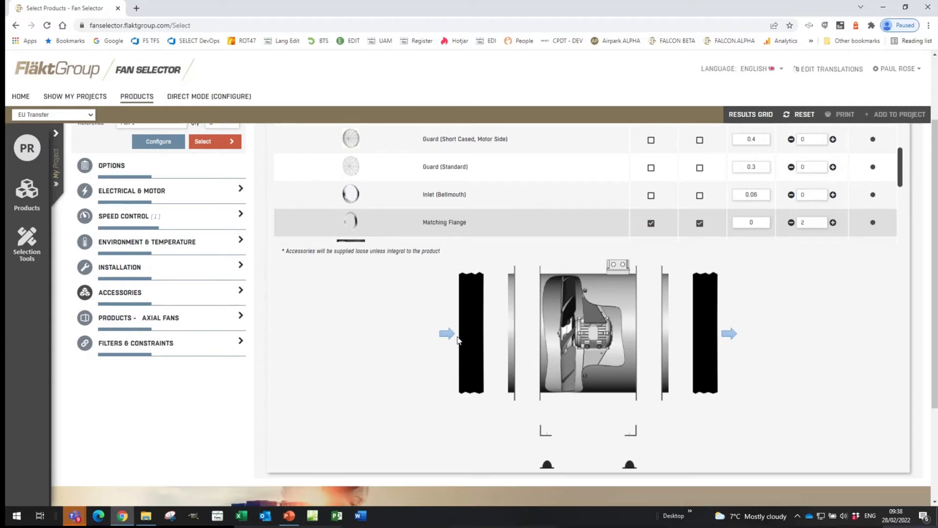
scroll(652, 321, "up", 2)
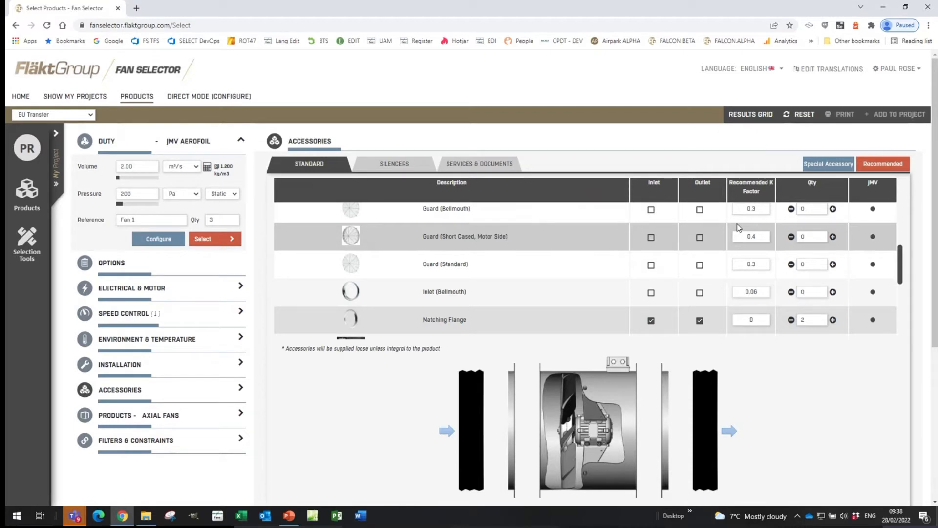
Try the Air Operated Damper (Round) on the inlet side, remove it, and look over the remaining standard accessories and the assembly diagram
scroll(548, 242, "up", 3)
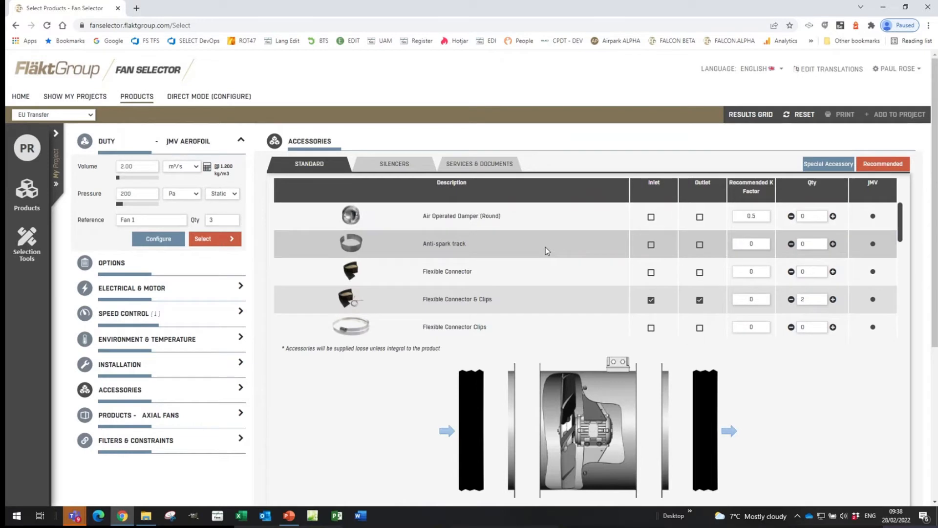
left_click(651, 216)
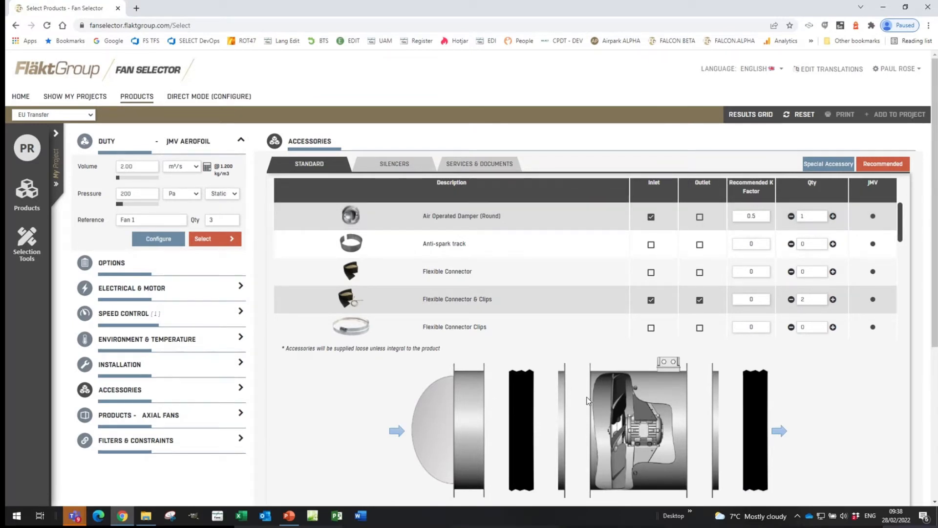
left_click(651, 217)
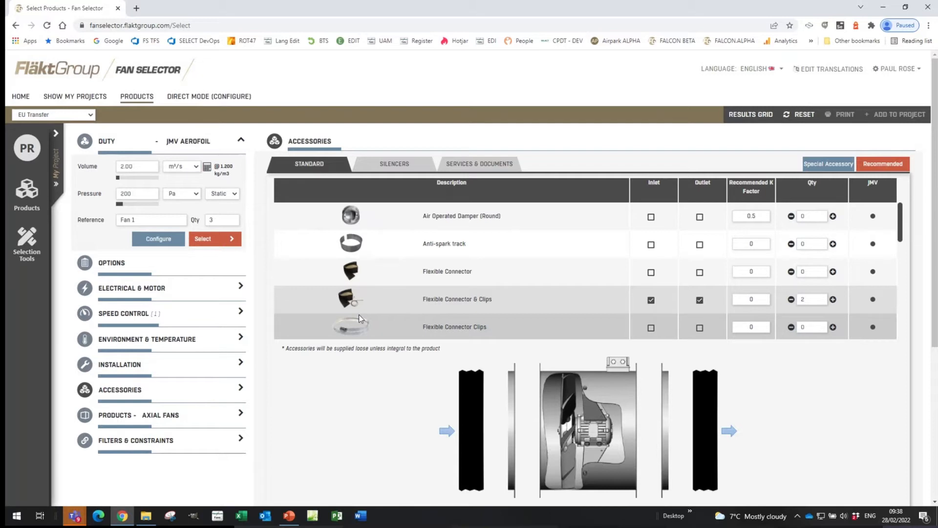
scroll(364, 316, "down", 3)
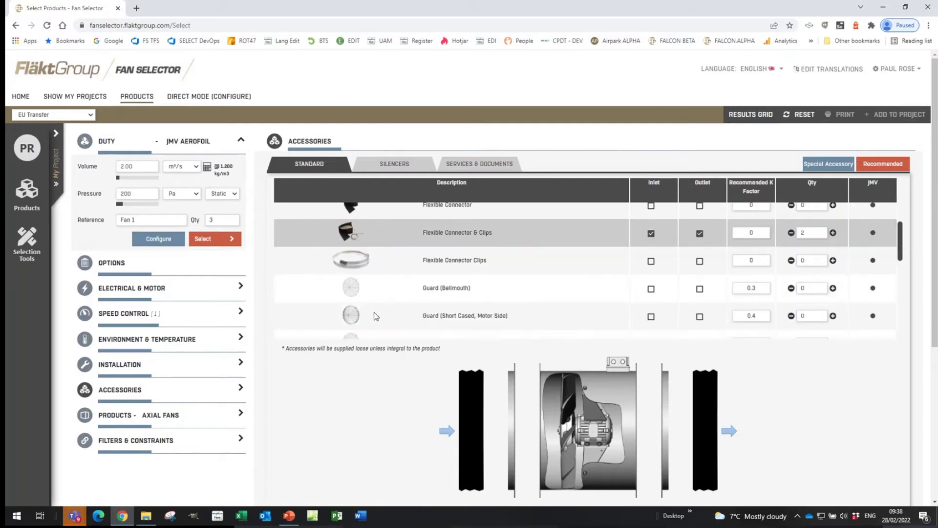
scroll(471, 368, "down", 2)
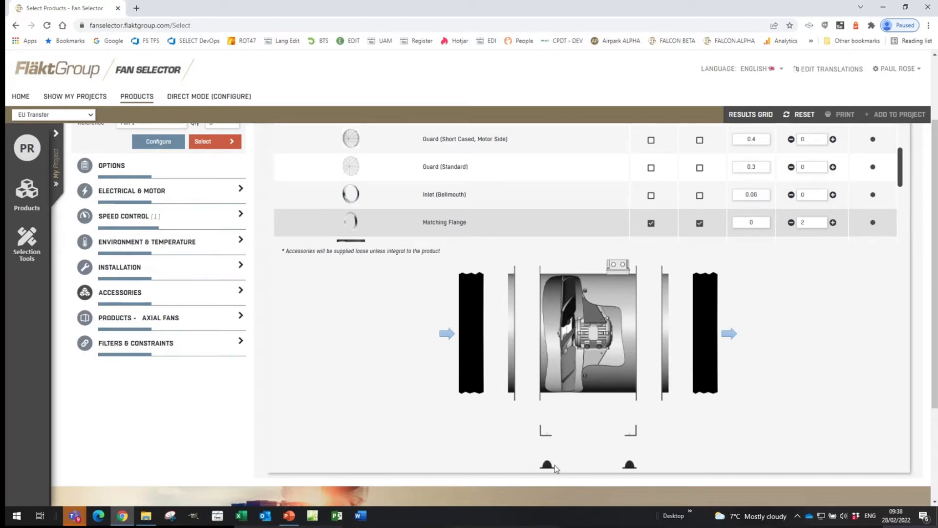
scroll(557, 391, "up", 2)
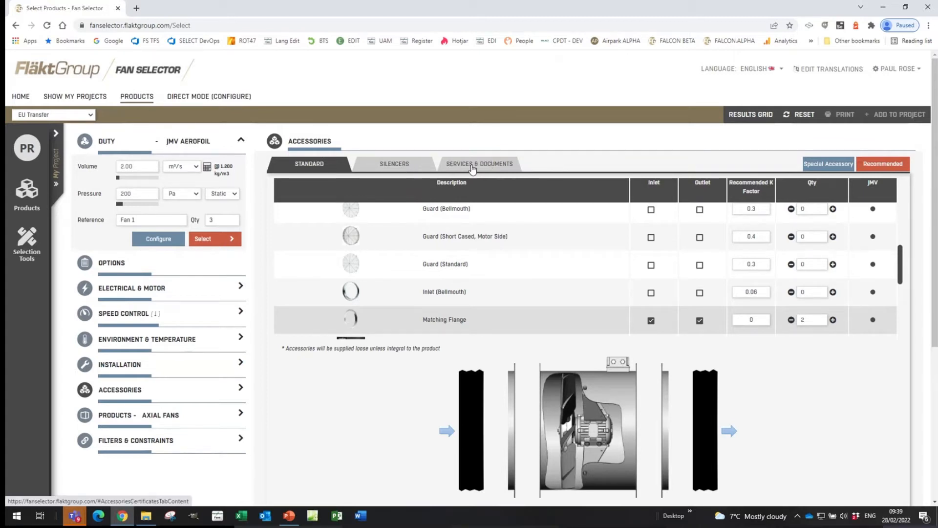
Add a circular B Type silencer with 1D length on the left side of the fan
left_click(410, 168)
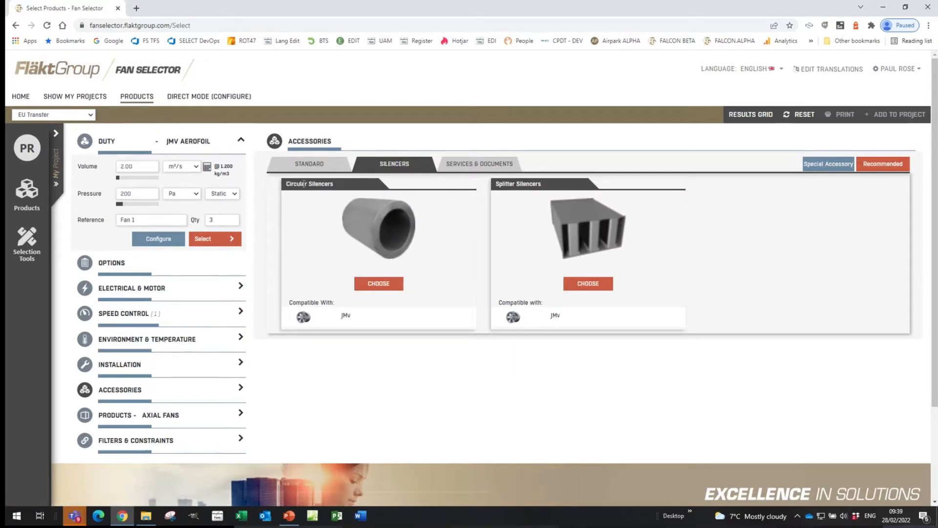
left_click(393, 290)
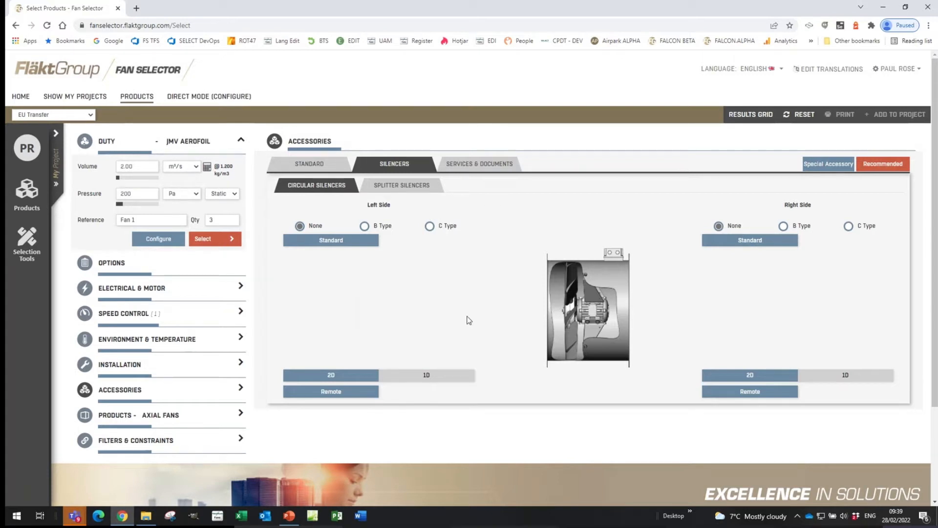
left_click(436, 375)
left_click(364, 226)
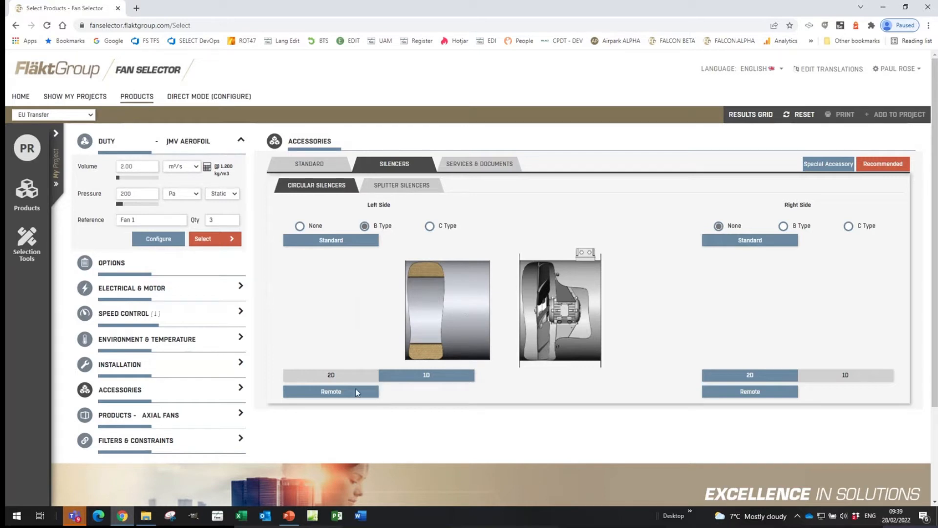
Try the remote and C Type options for the circular silencer, and return the left side to B Type
double_click(322, 391)
double_click(746, 391)
left_click(612, 394)
left_click(429, 227)
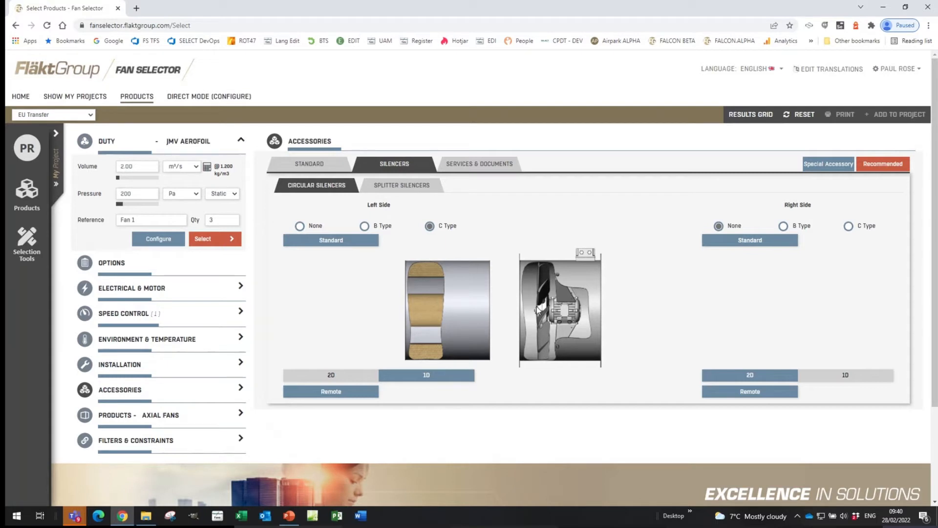
left_click(365, 226)
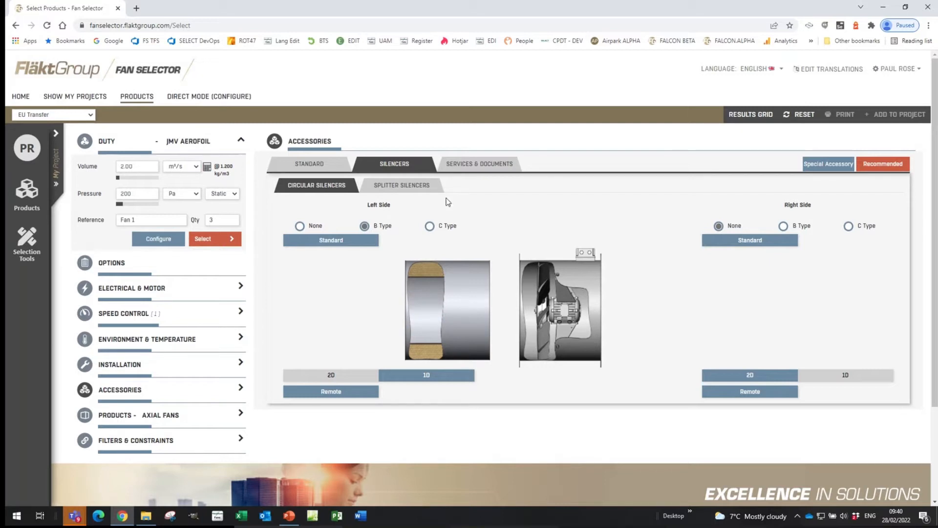
Look over the individual services and document packs, and return to the standard accessories
left_click(465, 164)
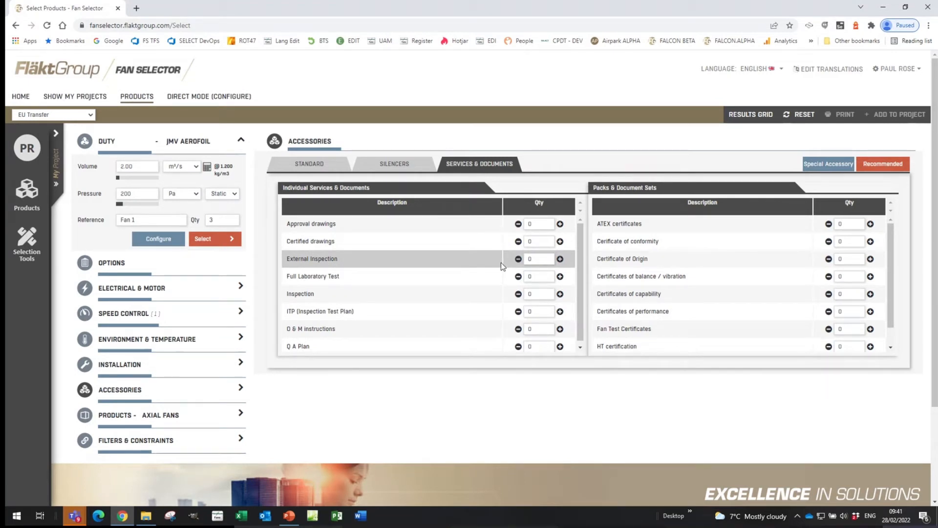
left_click(330, 168)
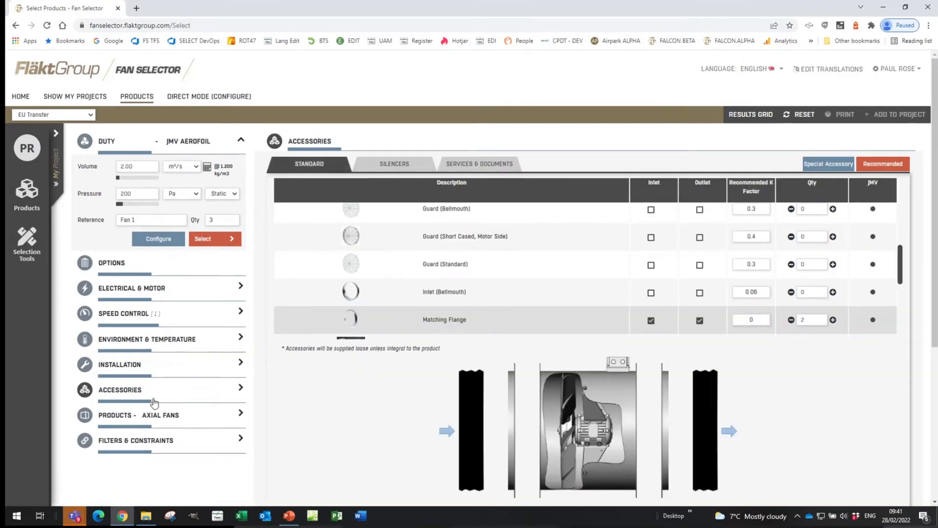
Run the fan selection and inspect the accessories included with the 63JMv/20/4/6/6
left_click(213, 240)
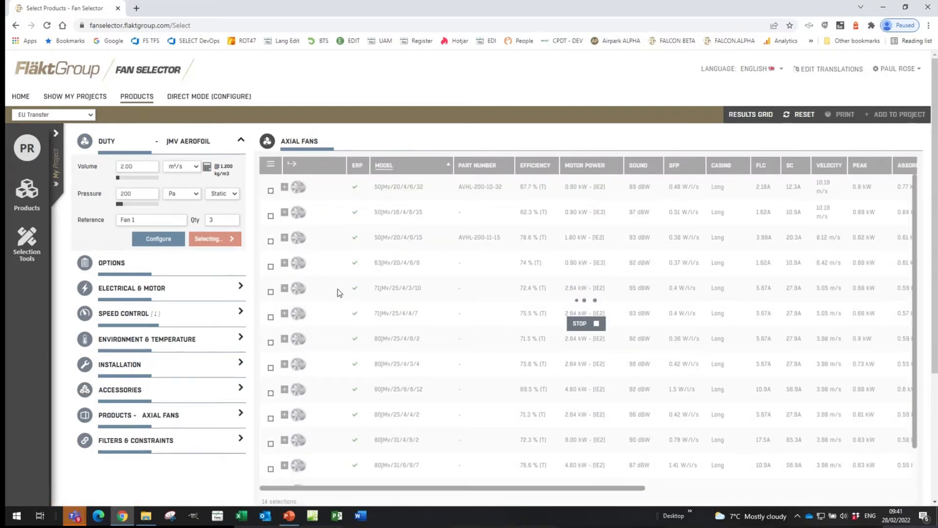
left_click(284, 265)
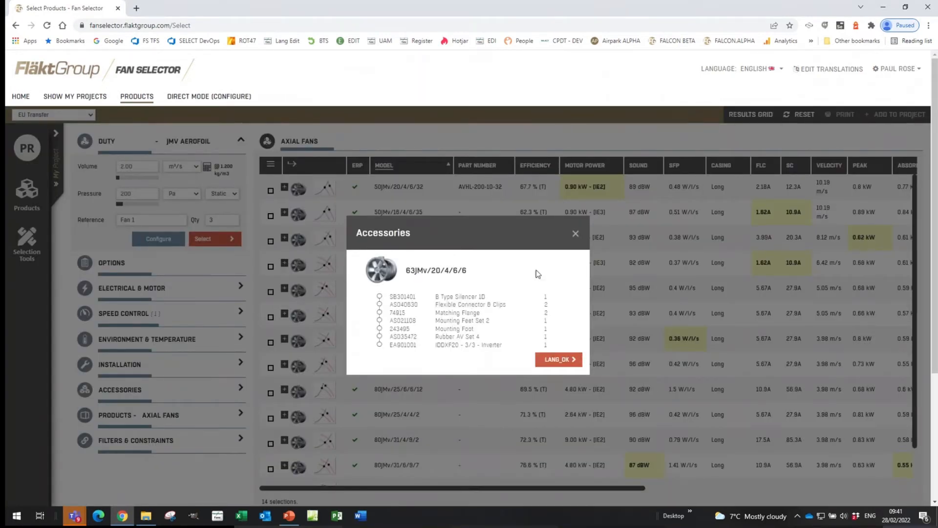
left_click(576, 234)
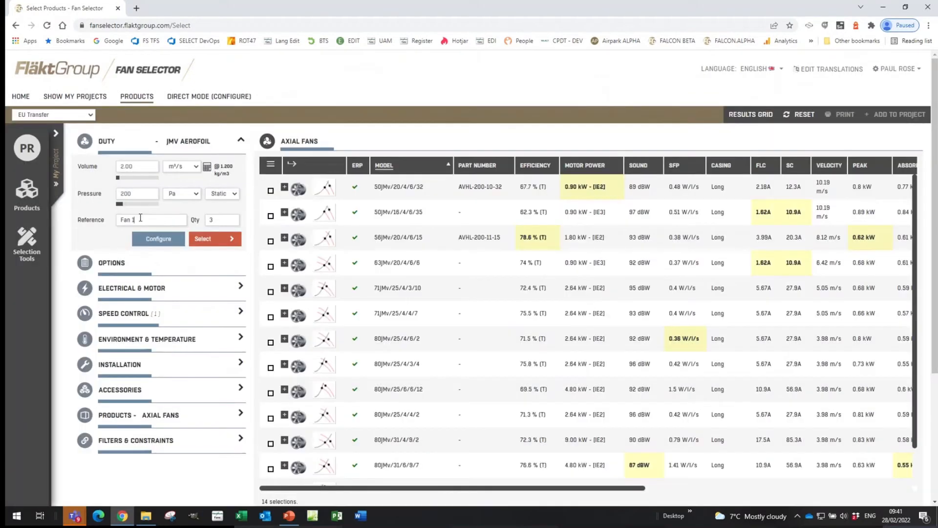
Set the reference to Fan 2 and the duty to 4 m³/s at 400 Pa, and run the selection after checking the speed control duties
key("BackSpace")
type("2")
left_click(140, 168)
type("4")
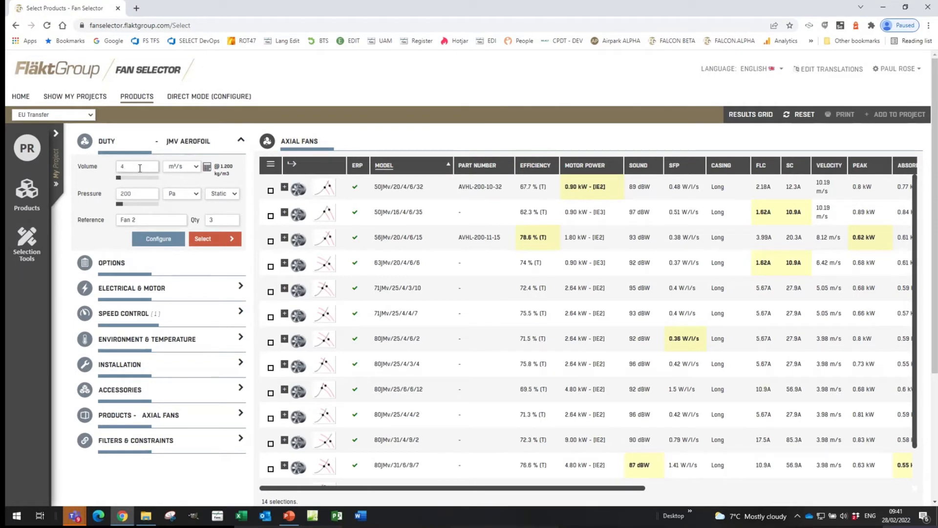
left_click(140, 193)
type("400")
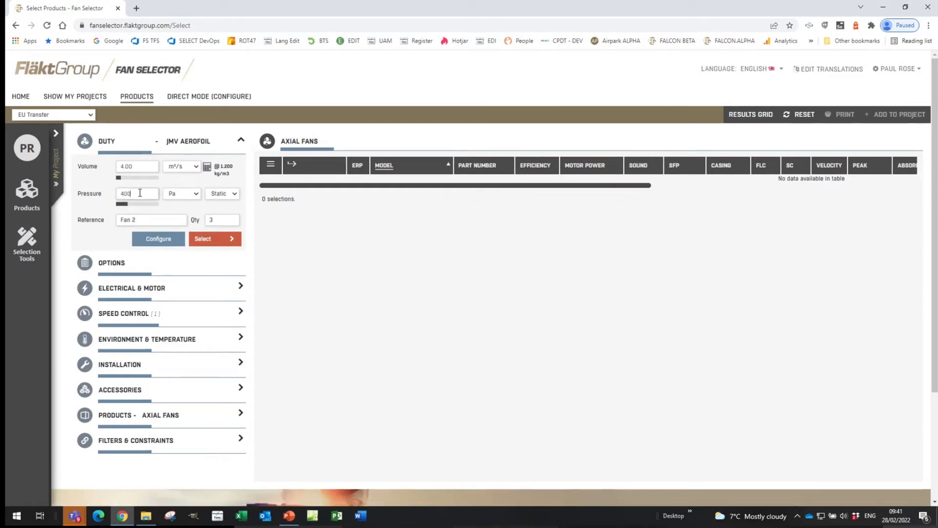
left_click(139, 316)
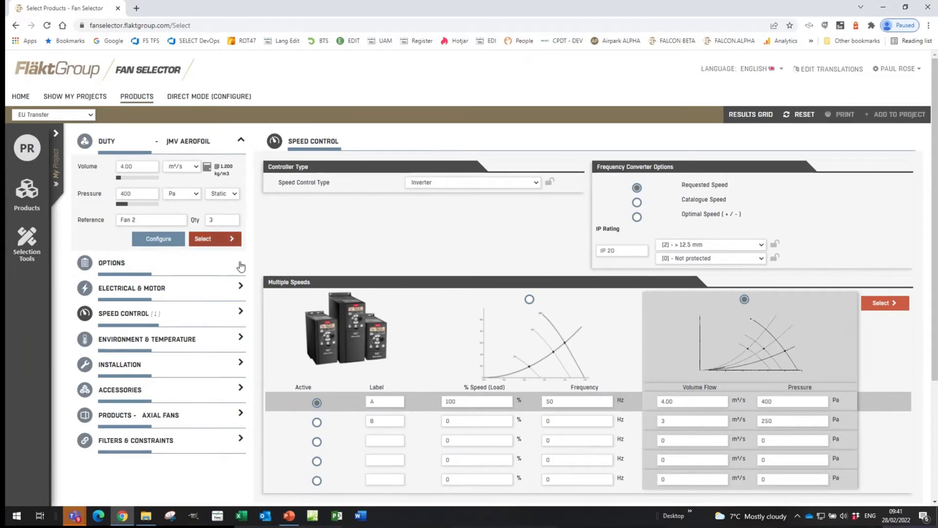
left_click(223, 239)
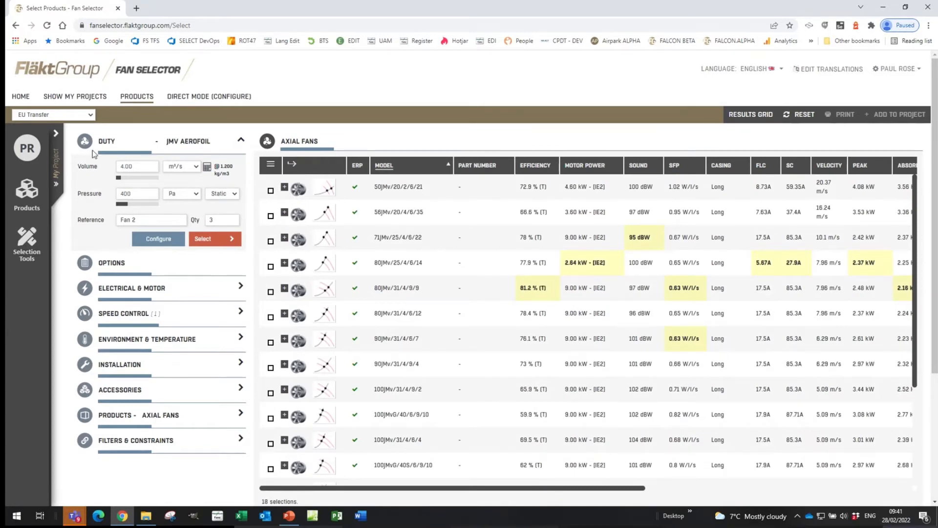
Show the project tree, choose the 71JMv/25/4/6/22 fan from the results, and inspect its included accessories
left_click(56, 133)
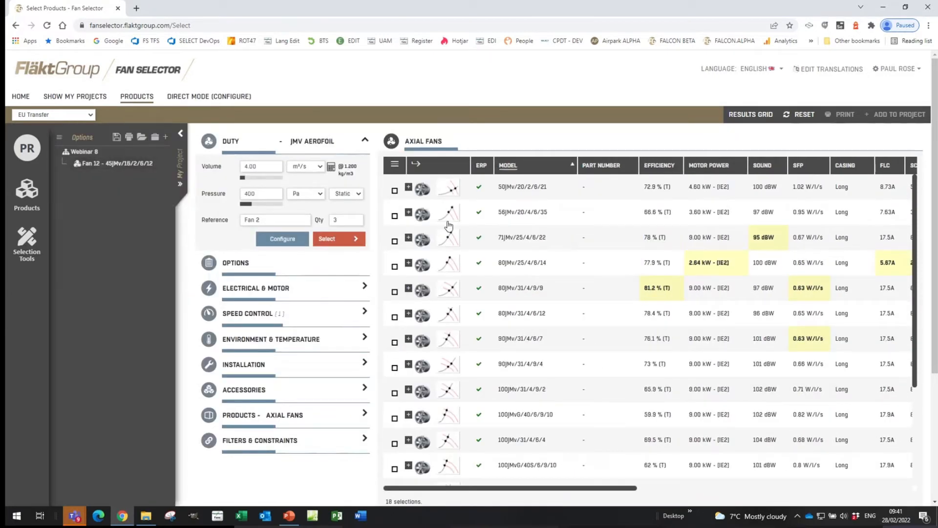
left_click(519, 240)
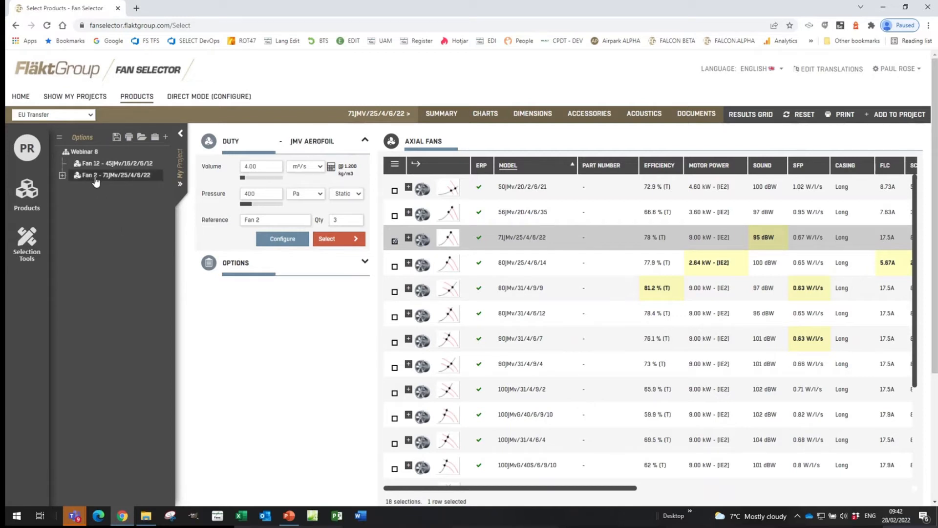
left_click(62, 175)
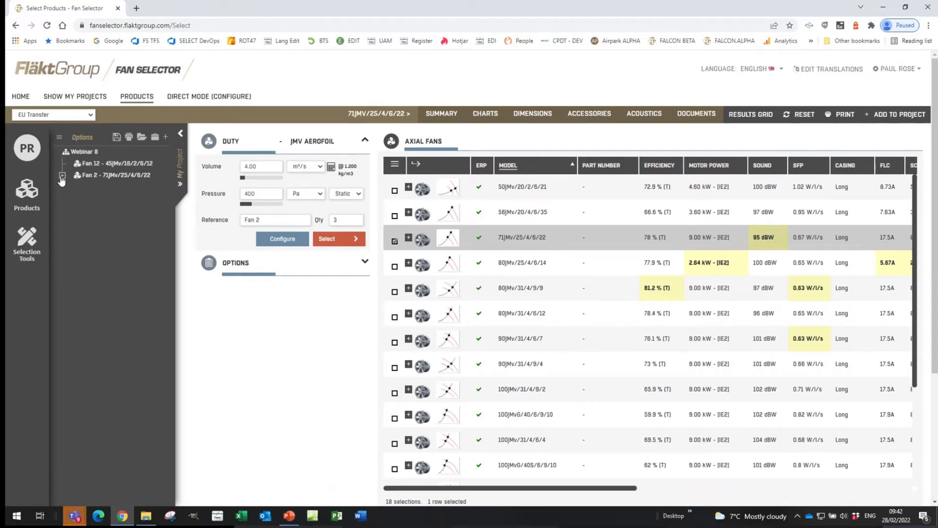
left_click(62, 176)
left_click(409, 239)
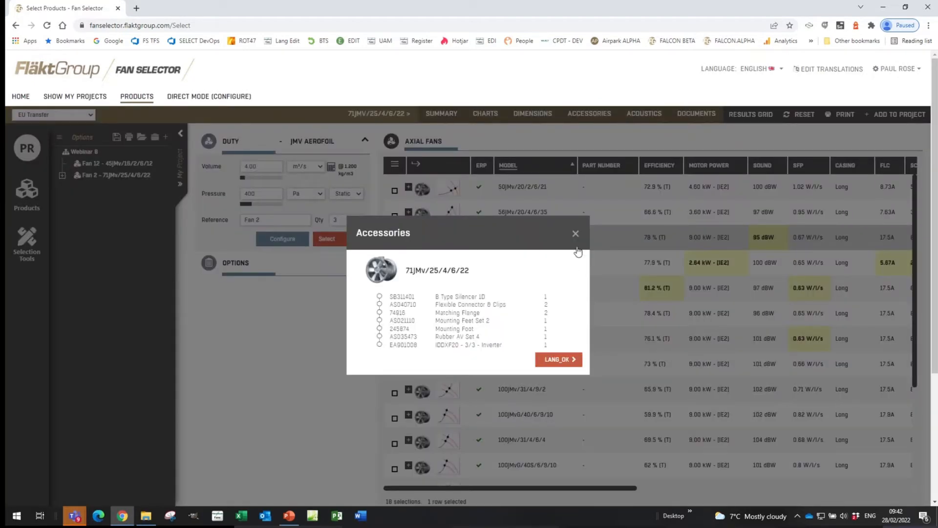
left_click(575, 235)
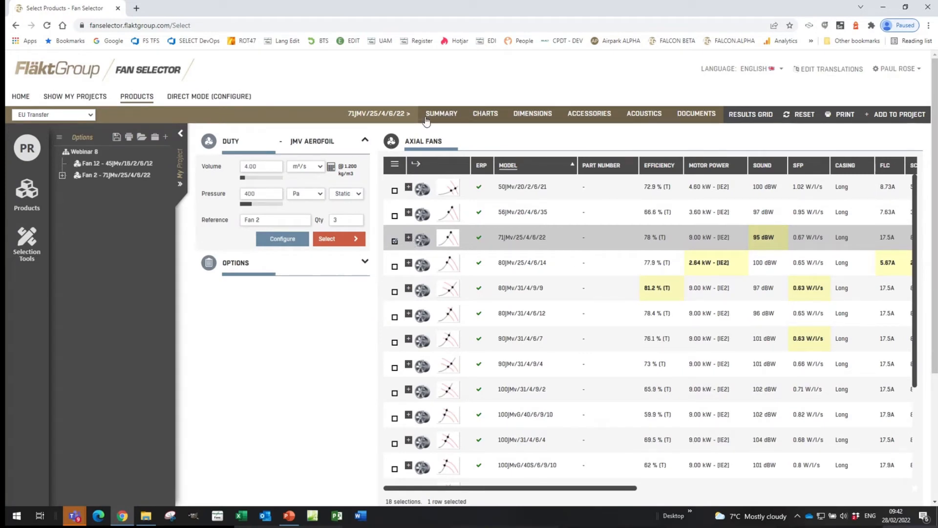
Review the 71JMv/25/4/6/22 fan's summary and performance curve for duties A and B
left_click(444, 117)
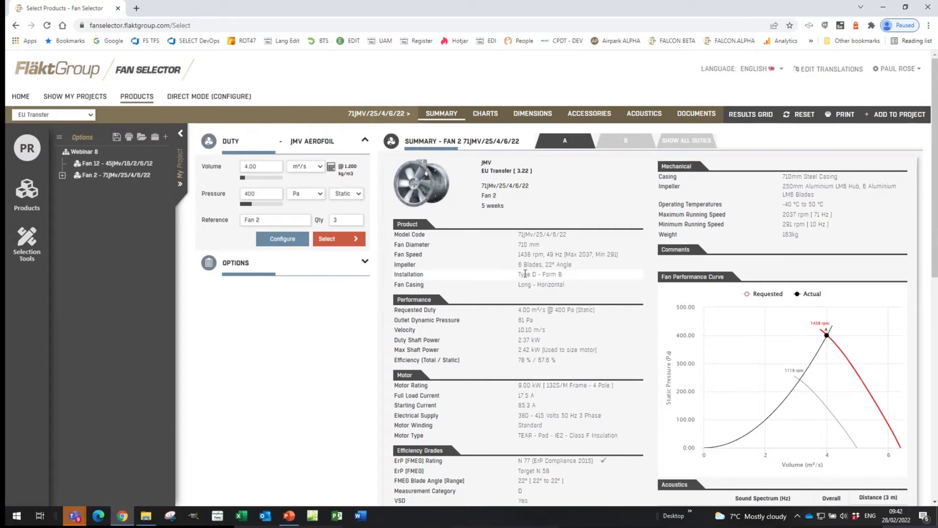
scroll(518, 349, "down", 2)
scroll(518, 349, "up", 2)
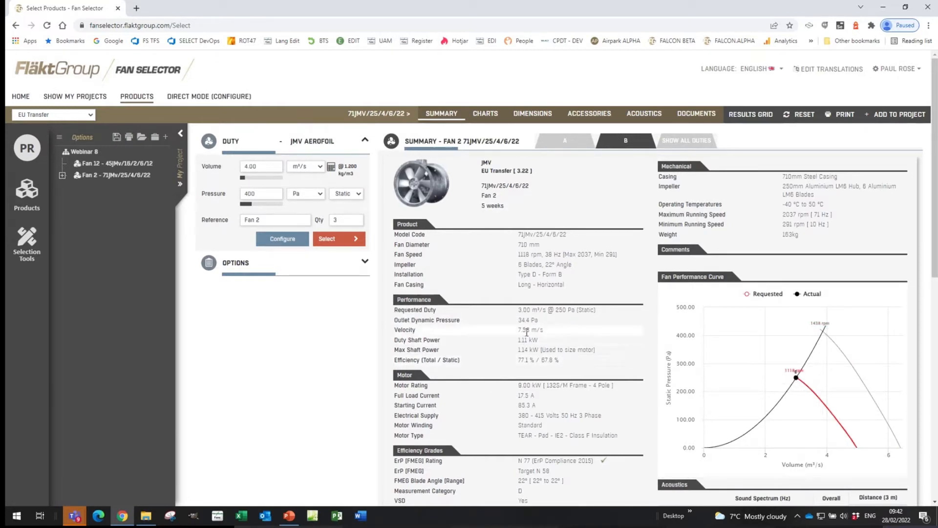
Compare the operating frequency, power consumption and sound levels of all duties side by side, and return to the duty A summary
left_click(688, 143)
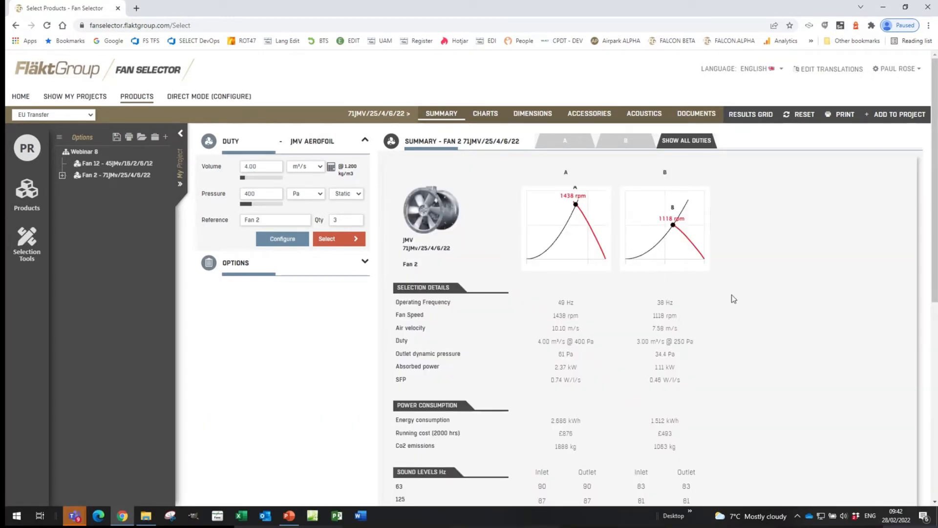
scroll(733, 303, "down", 1)
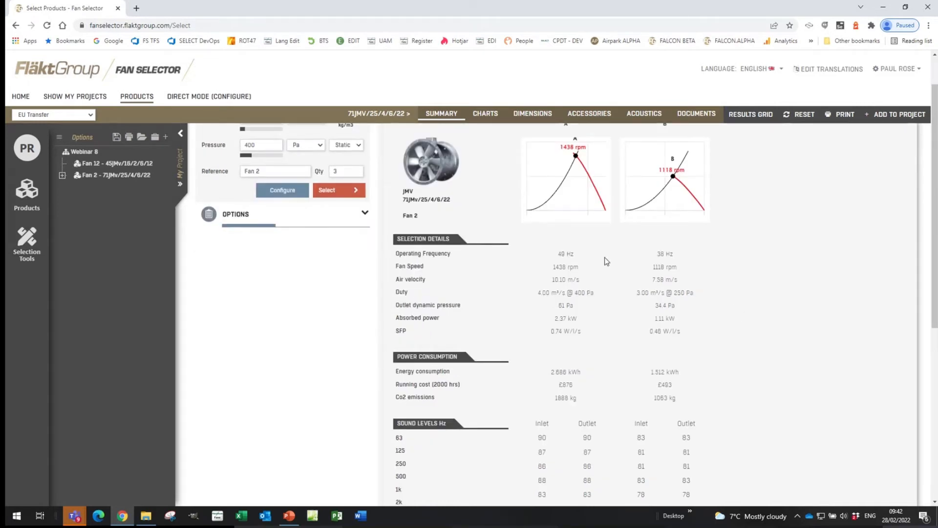
double_click(561, 254)
double_click(660, 254)
scroll(617, 348, "down", 2)
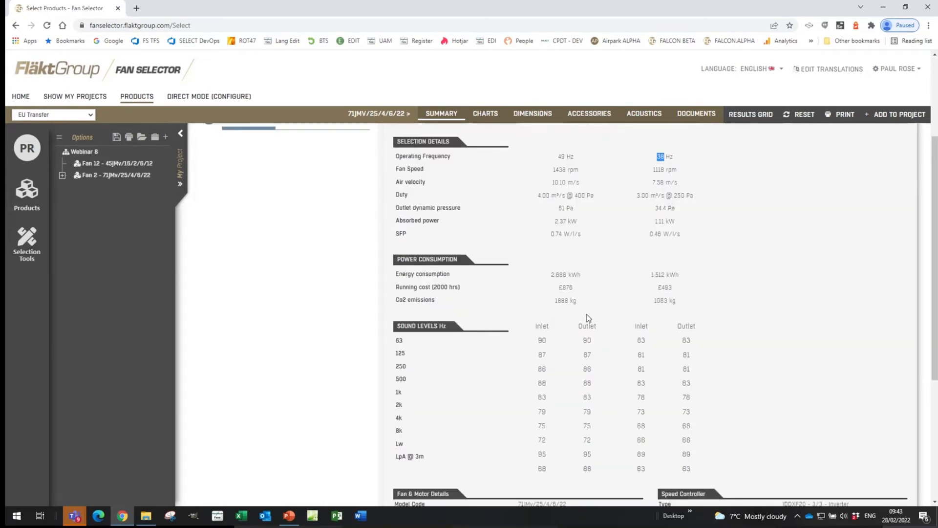
scroll(623, 325, "up", 3)
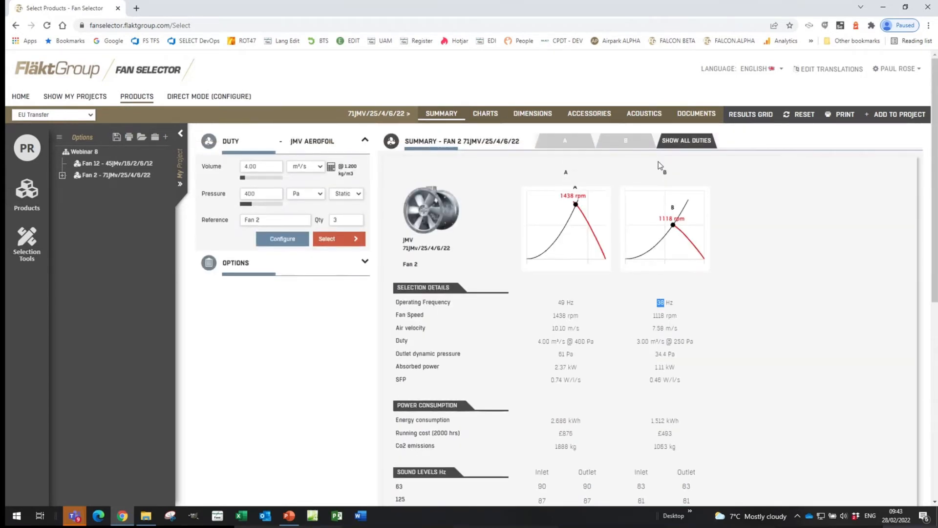
left_click(563, 143)
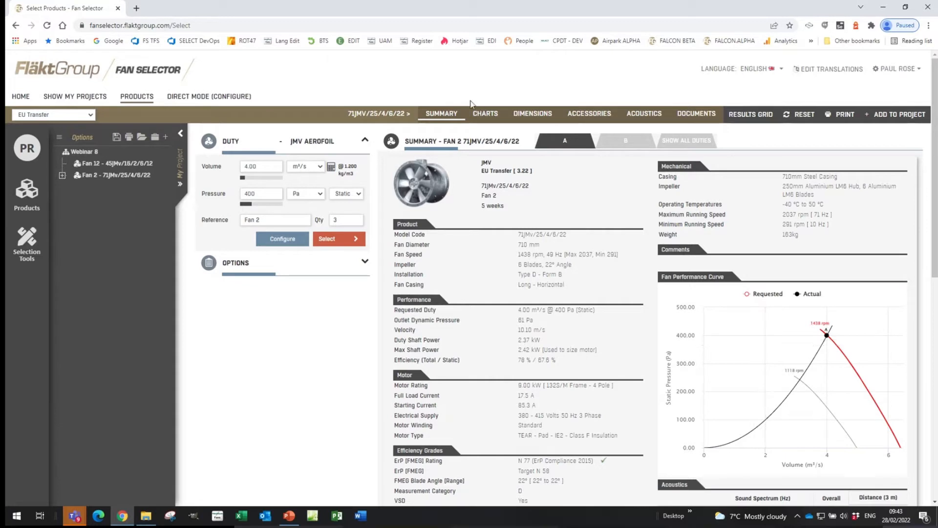
Review the dimension drawings of the 71JMv/25/4/6/22 fan and its accessories
left_click(538, 117)
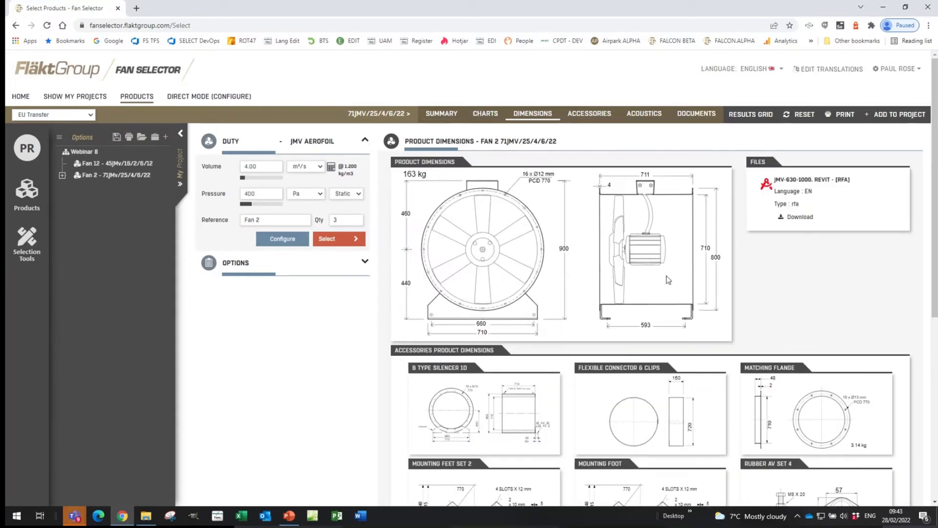
scroll(669, 281, "down", 3)
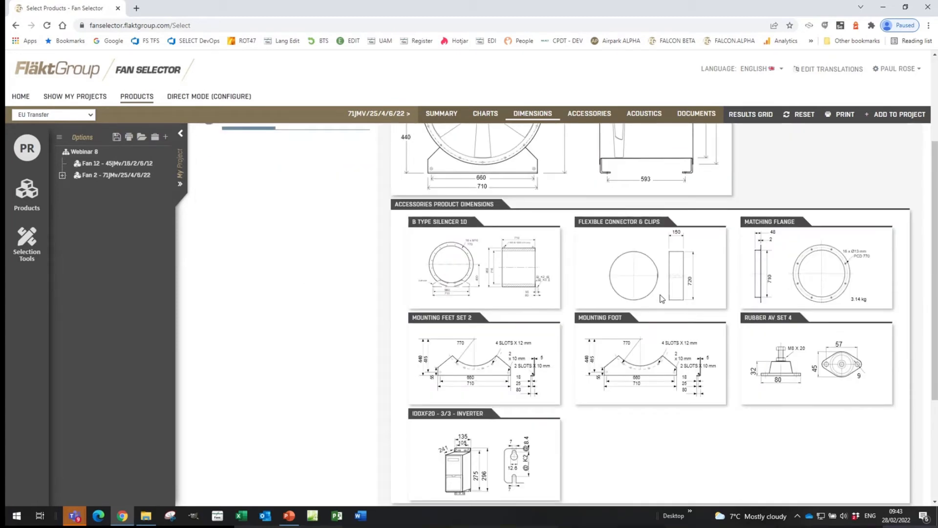
scroll(662, 298, "up", 2)
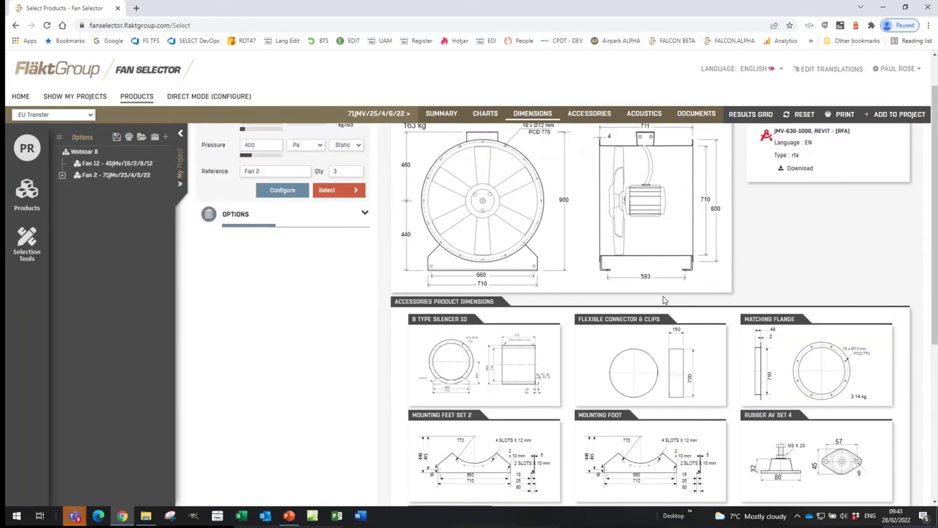
Examine the accessory dimension drawings from the B Type silencer through to the inverter, together with the fan drawing
scroll(544, 325, "down", 1)
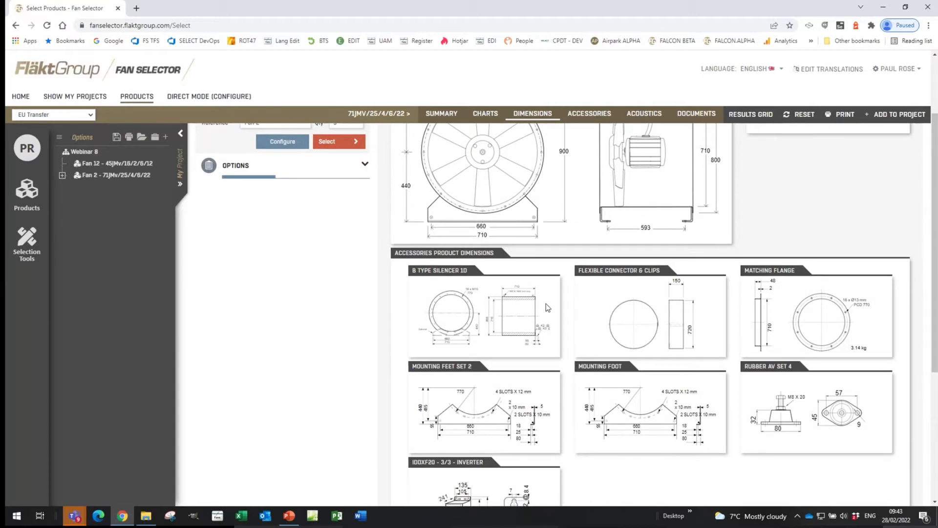
scroll(547, 307, "down", 2)
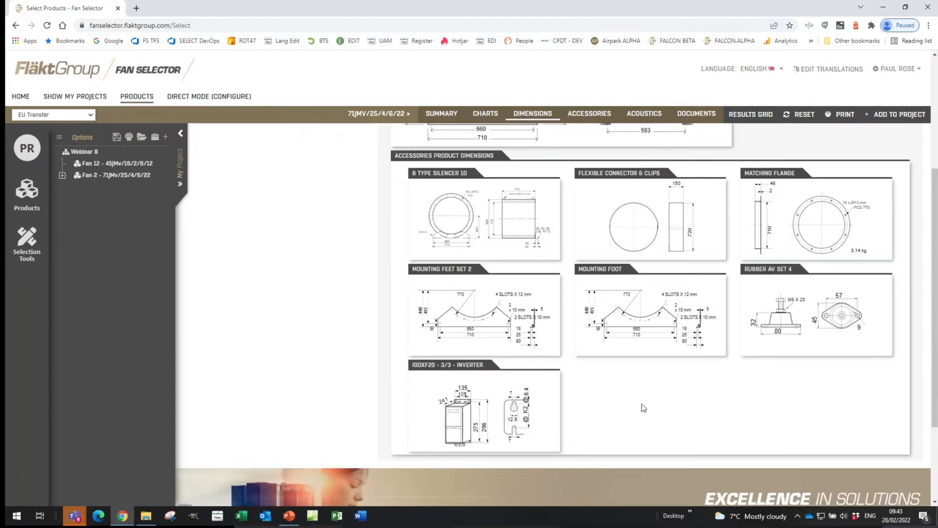
scroll(644, 408, "up", 3)
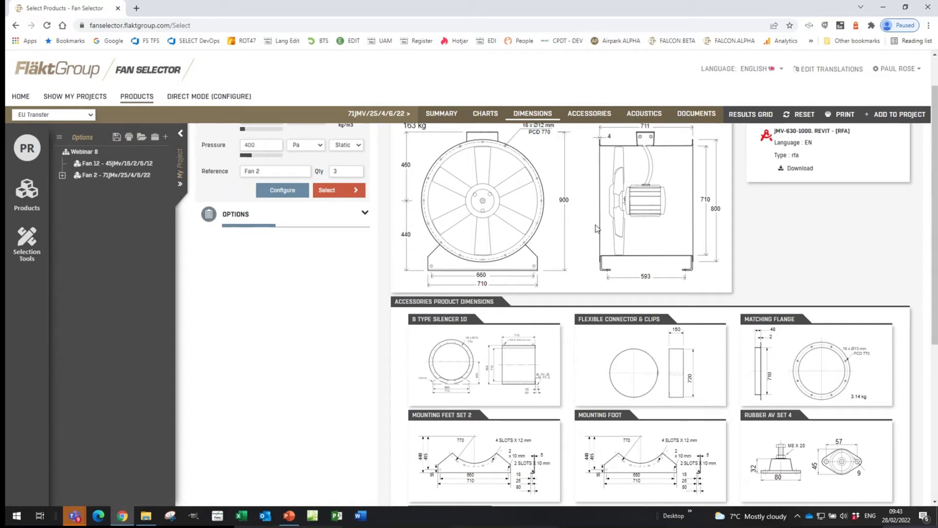
scroll(518, 458, "down", 1)
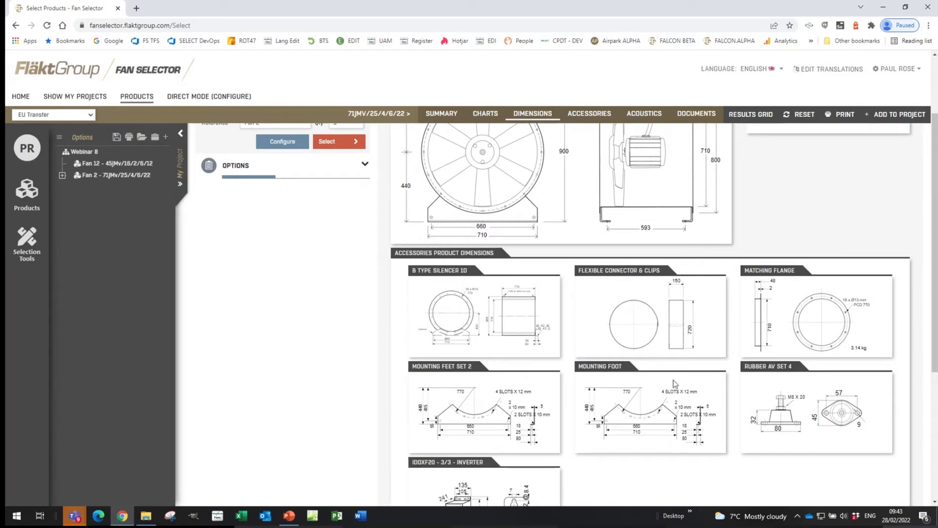
scroll(674, 383, "up", 1)
scroll(674, 383, "up", 2)
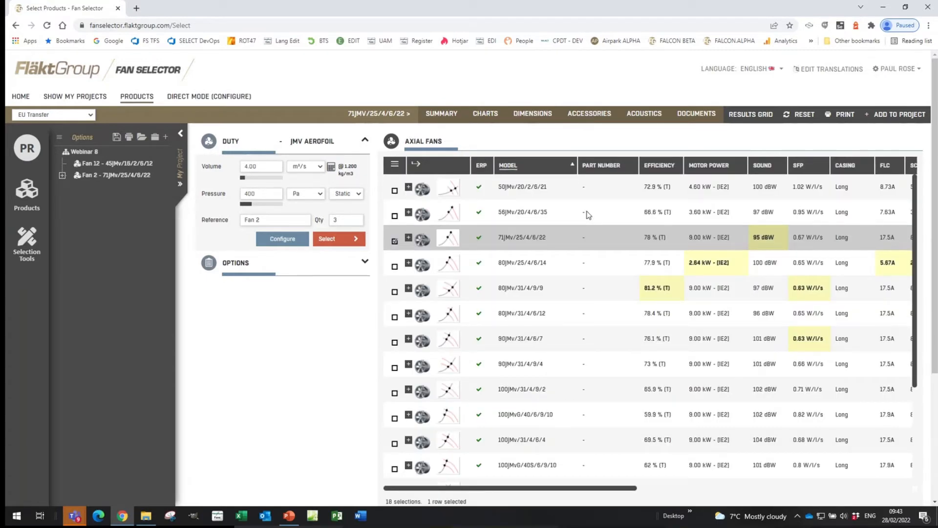
Review the axial fan ranges available for the selection and compare them with the full product lines overview
left_click(251, 272)
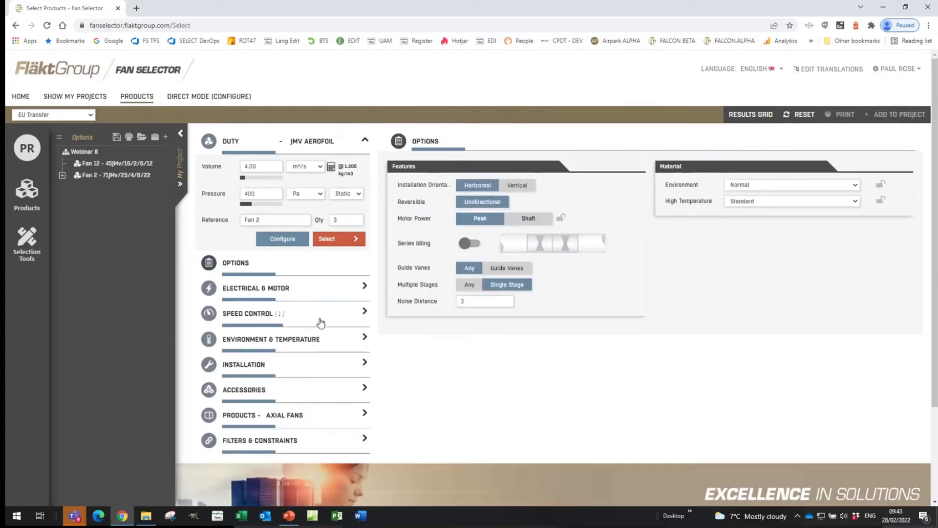
left_click(242, 418)
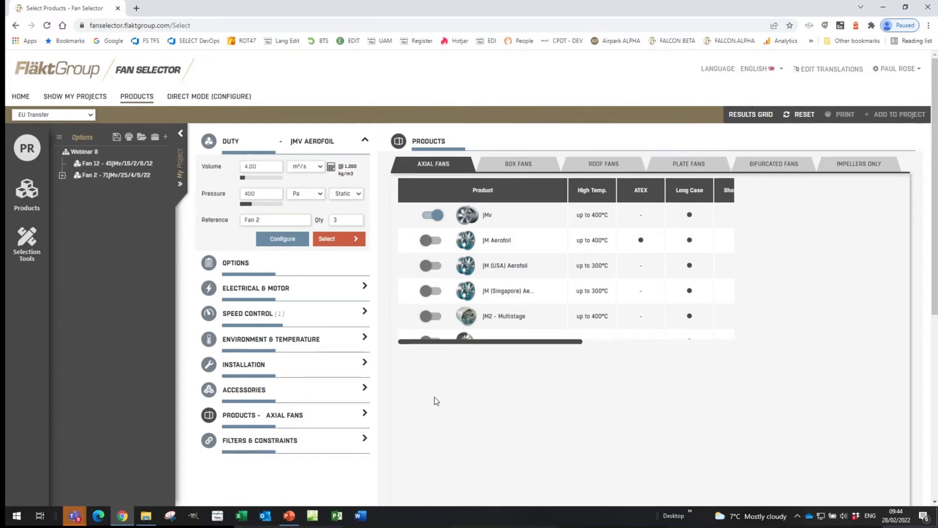
left_click(140, 101)
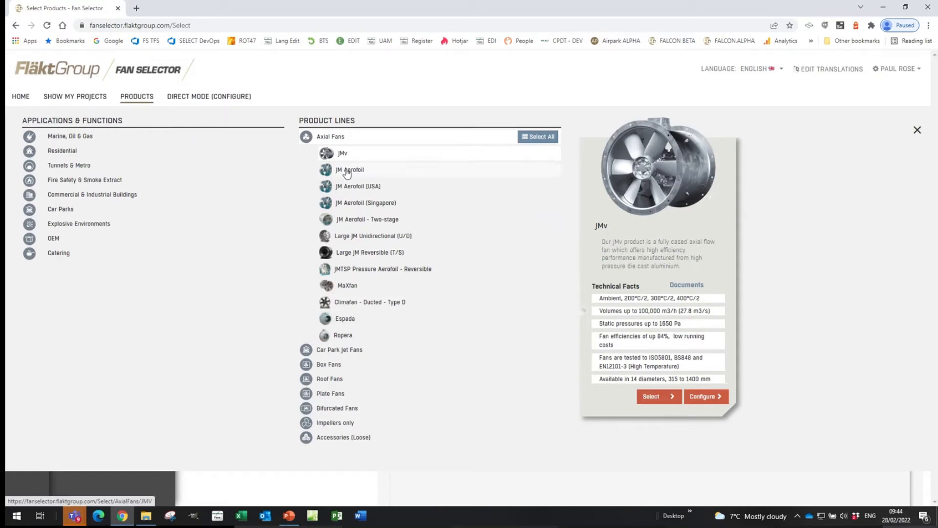
left_click(917, 130)
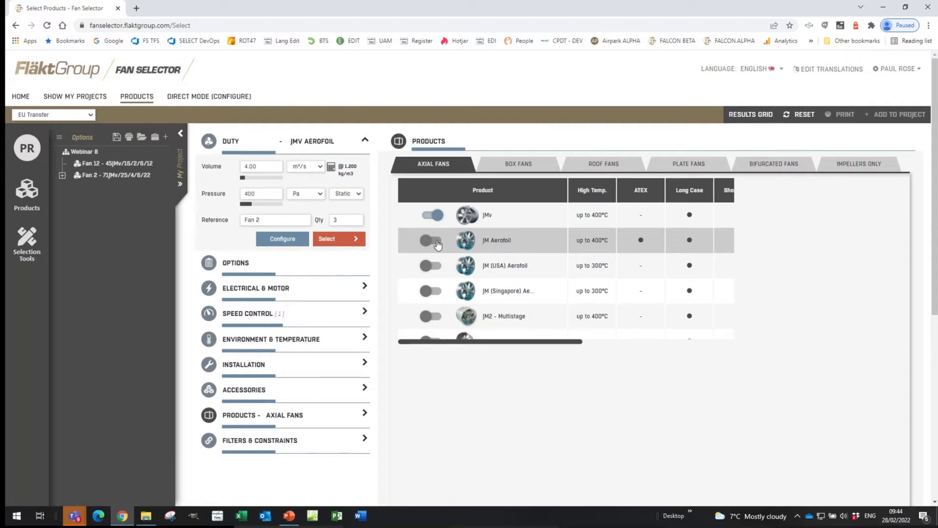
Inspect the filters and constraints, including maximum diameter and number of selection results, and return to the results grid
left_click(275, 444)
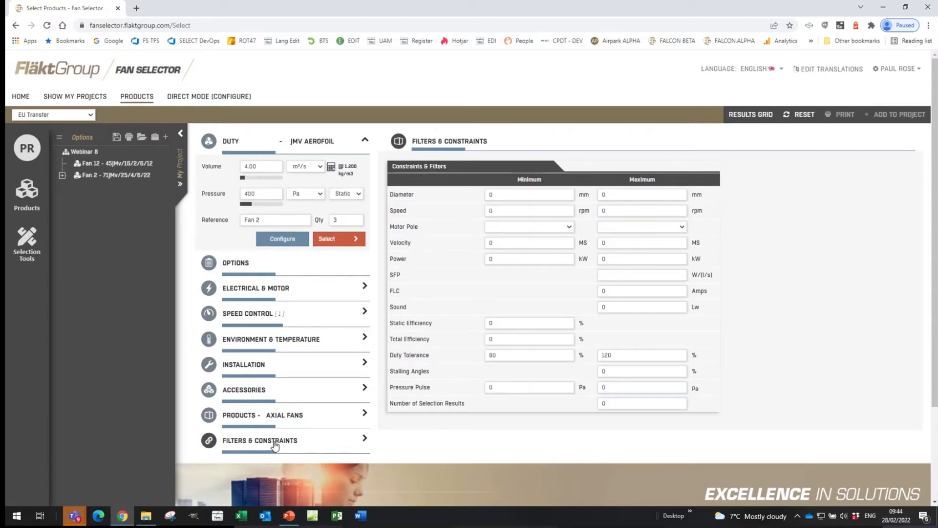
left_click(624, 195)
left_click(612, 405)
left_click(763, 116)
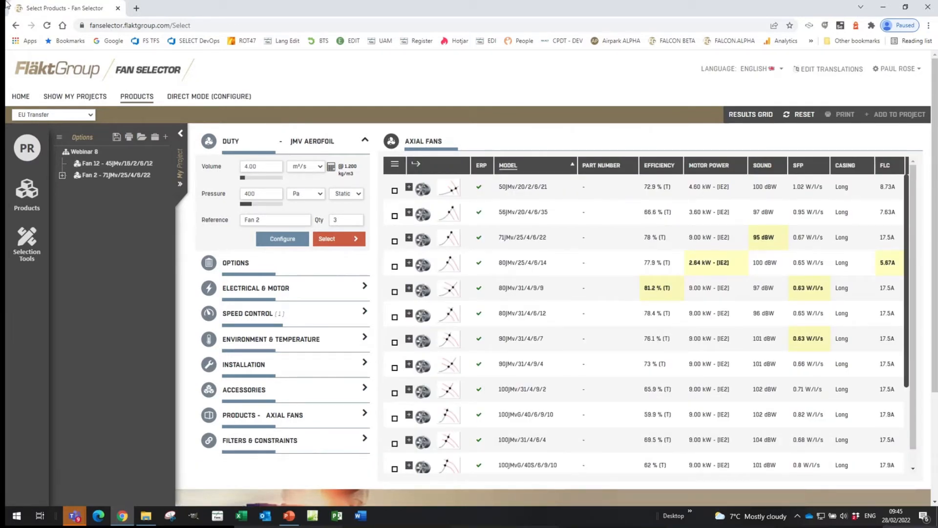
Move Fan 2 above Fan 12 in the Webinar 8 project tree
right_click(115, 179)
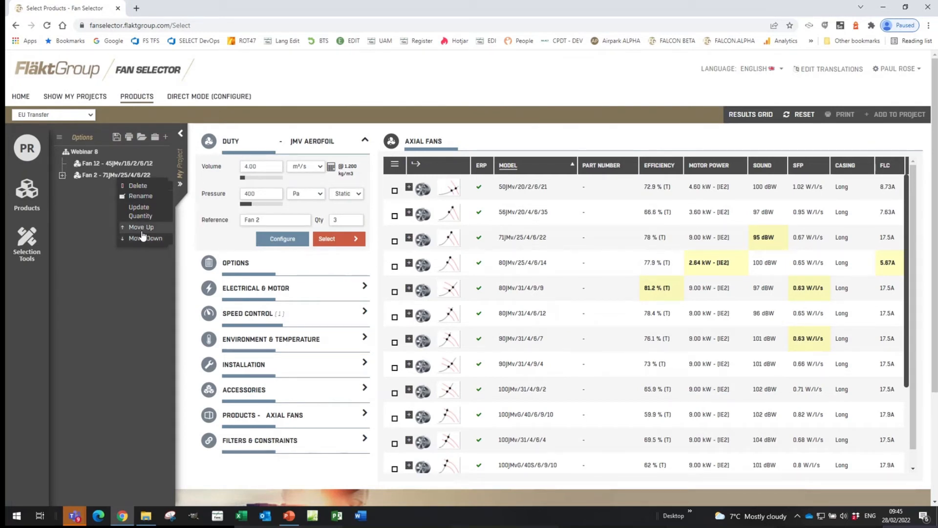
left_click(93, 195)
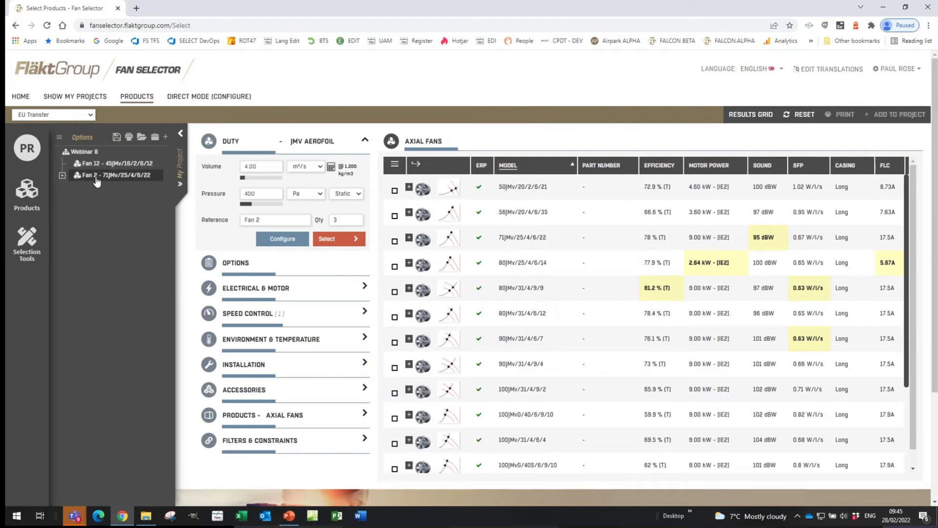
right_click(93, 181)
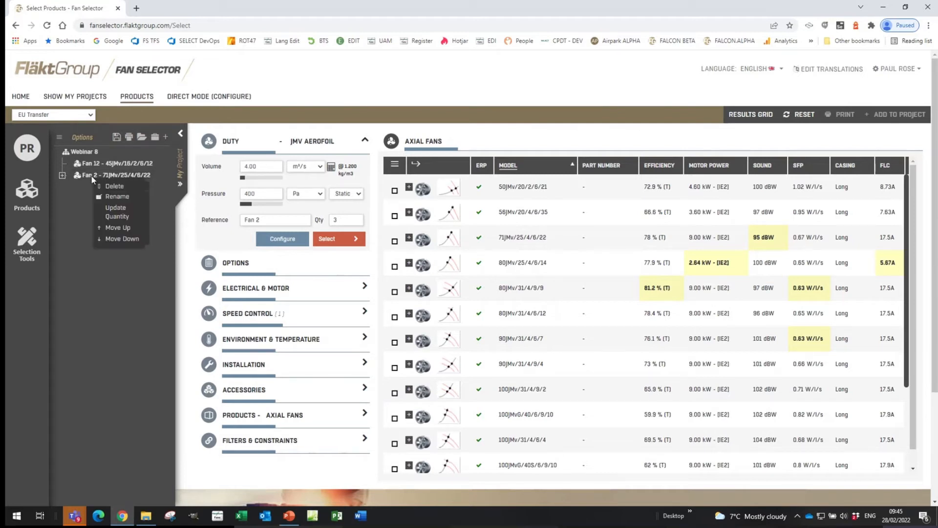
left_click(109, 225)
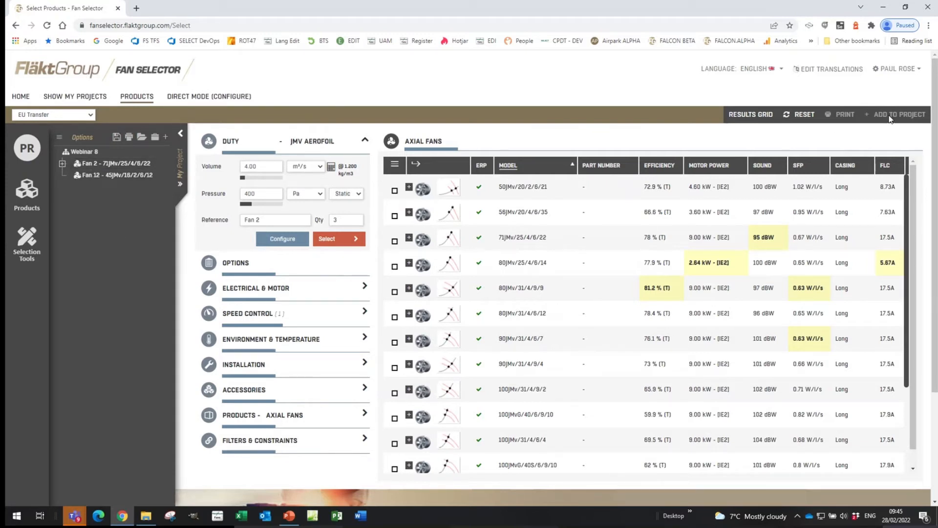
right_click(116, 175)
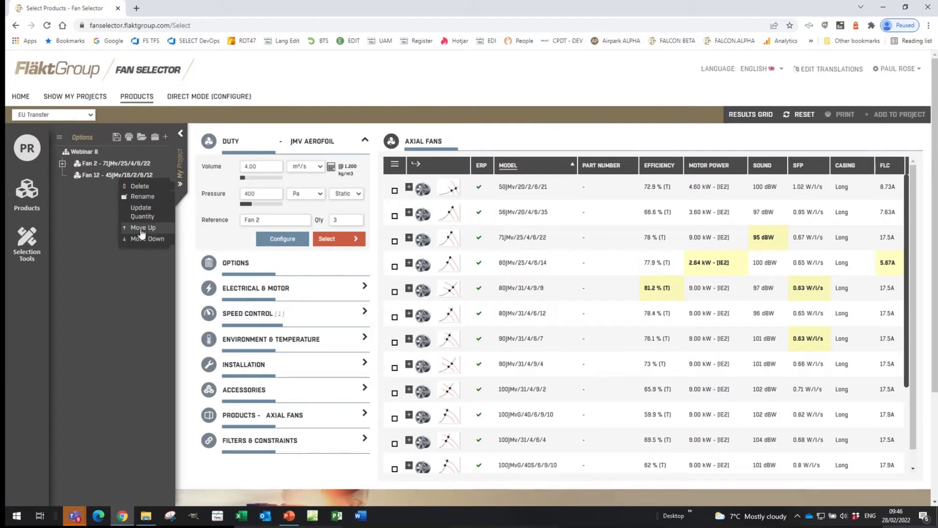
left_click(101, 231)
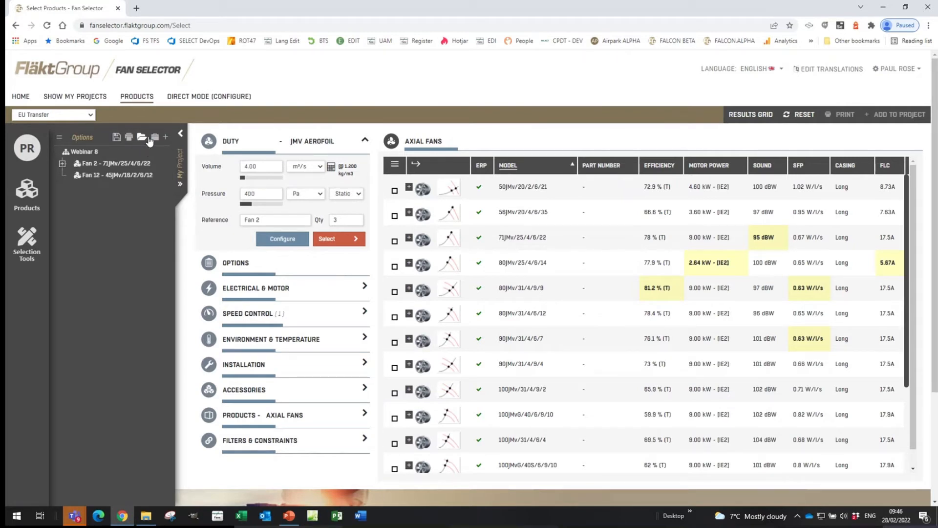
Save the Webinar 8 project and review its project options and summary
left_click(117, 138)
left_click(155, 141)
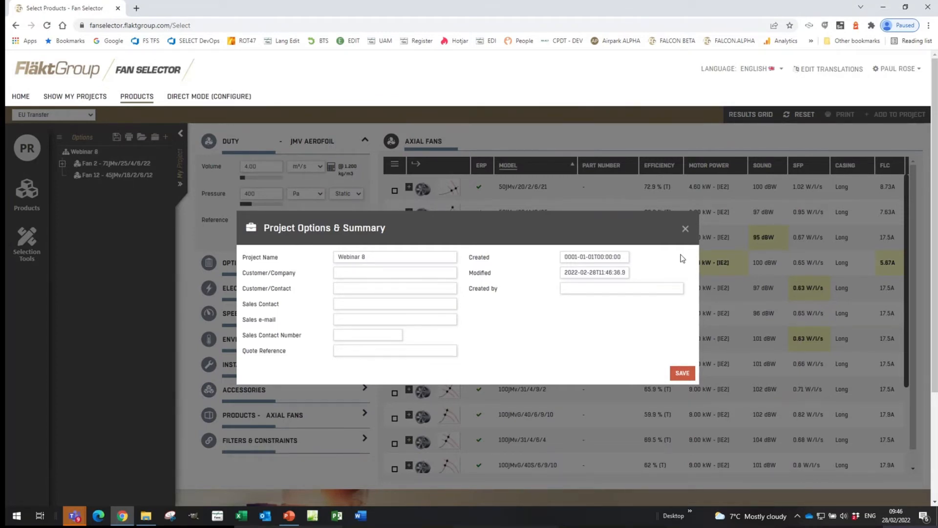
left_click(686, 229)
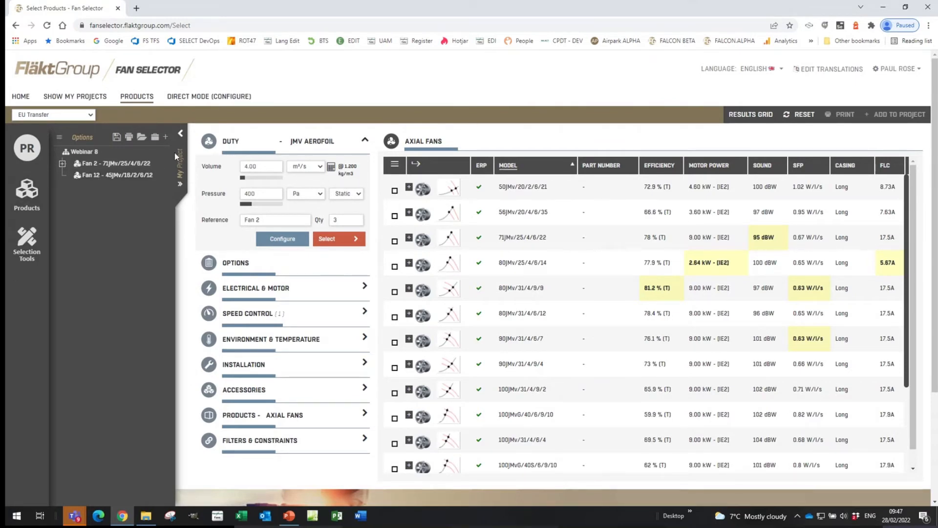
Expand the project tree to the full-width view and review all fan data columns through to lead time, price and project ID
left_click(181, 133)
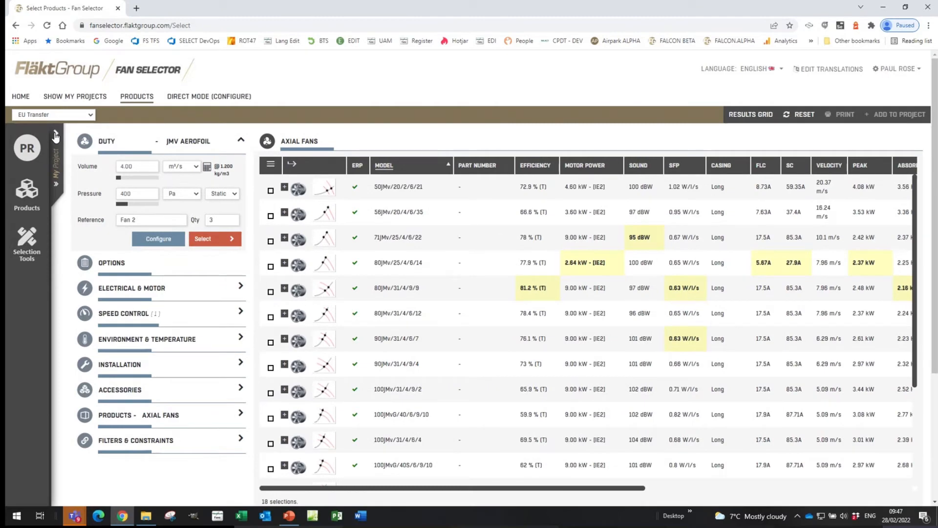
left_click(55, 135)
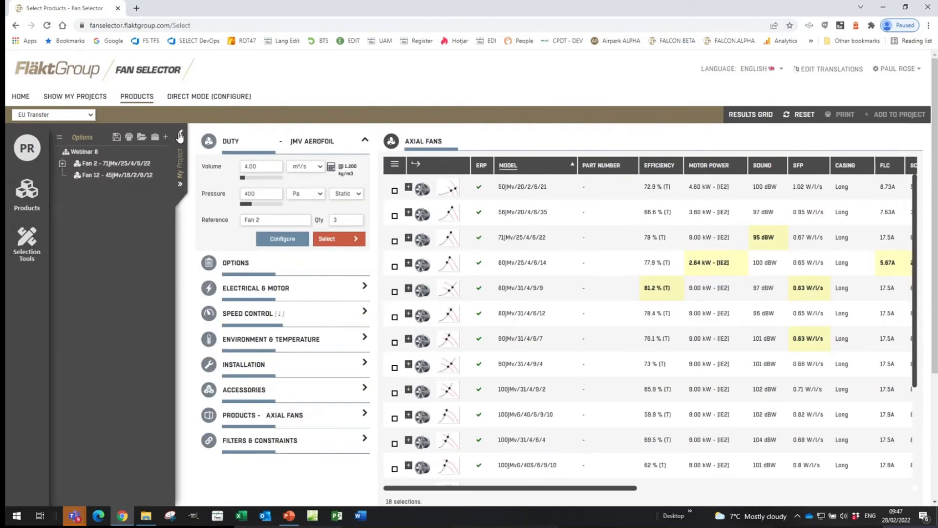
left_click(180, 186)
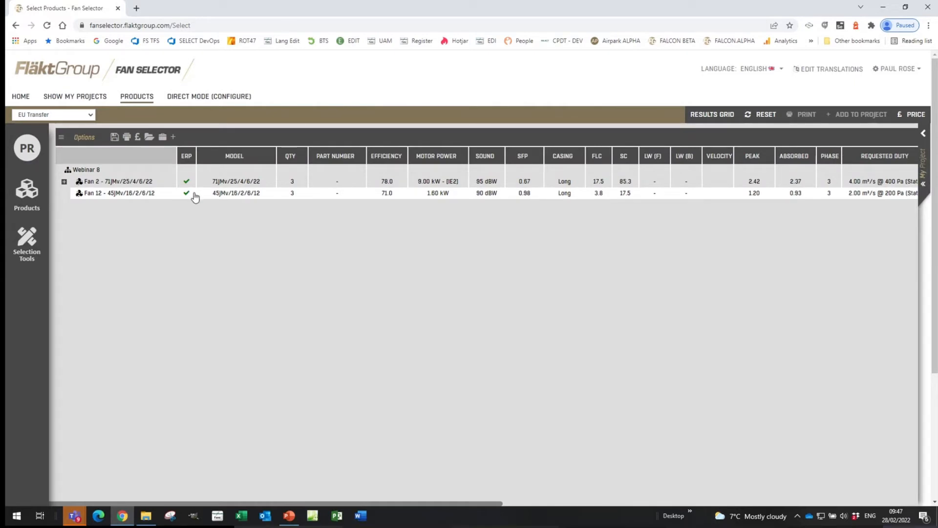
left_click_drag(242, 503, 560, 507)
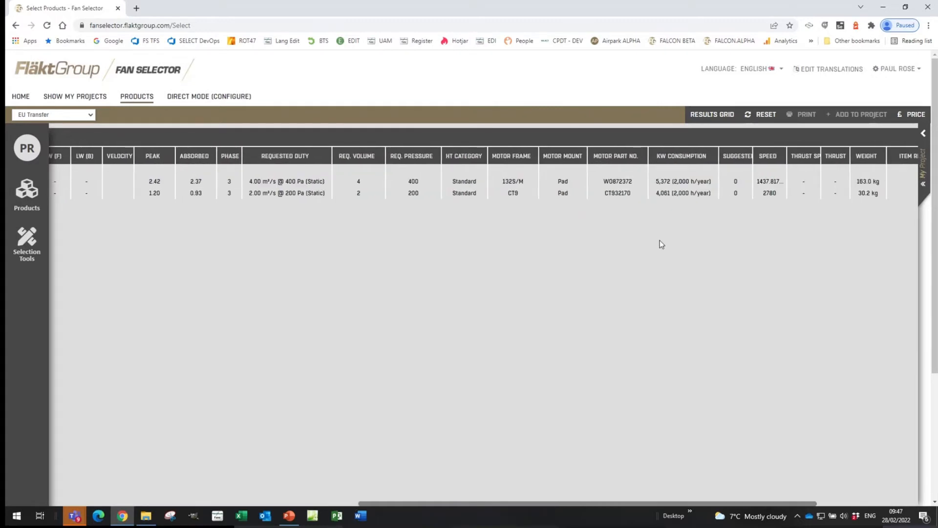
left_click_drag(634, 503, 738, 488)
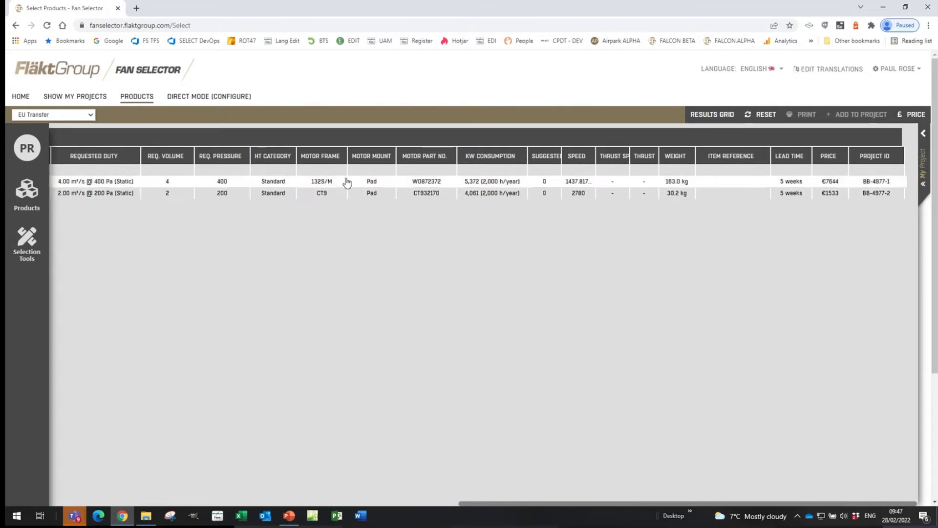
left_click_drag(586, 505, 177, 497)
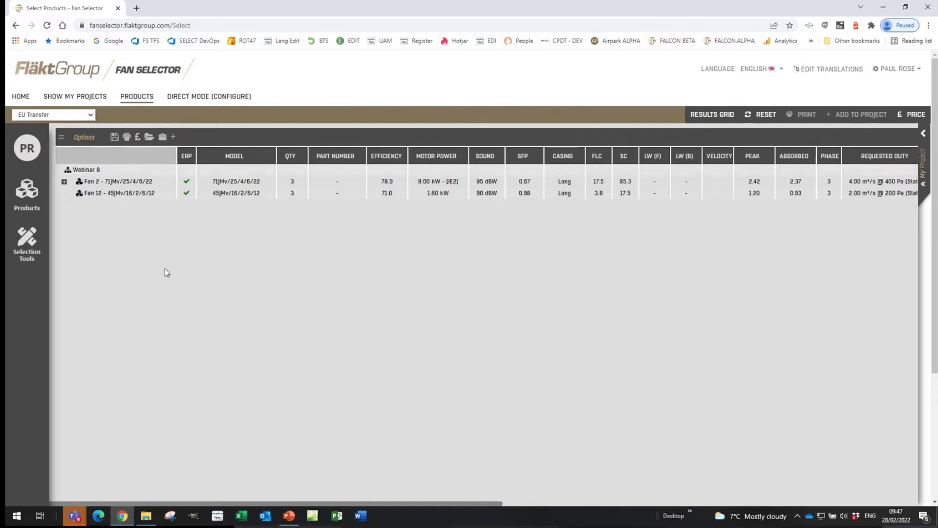
left_click_drag(299, 503, 709, 504)
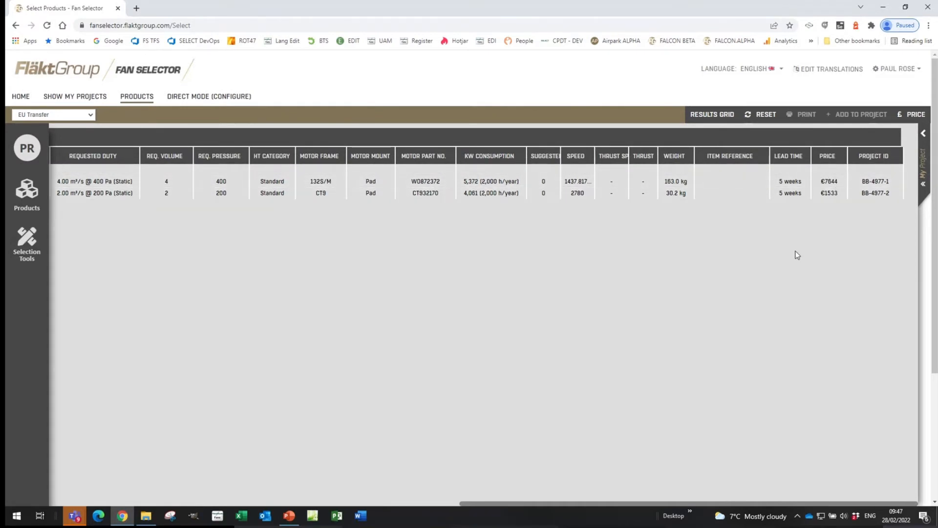
left_click_drag(750, 502, 309, 473)
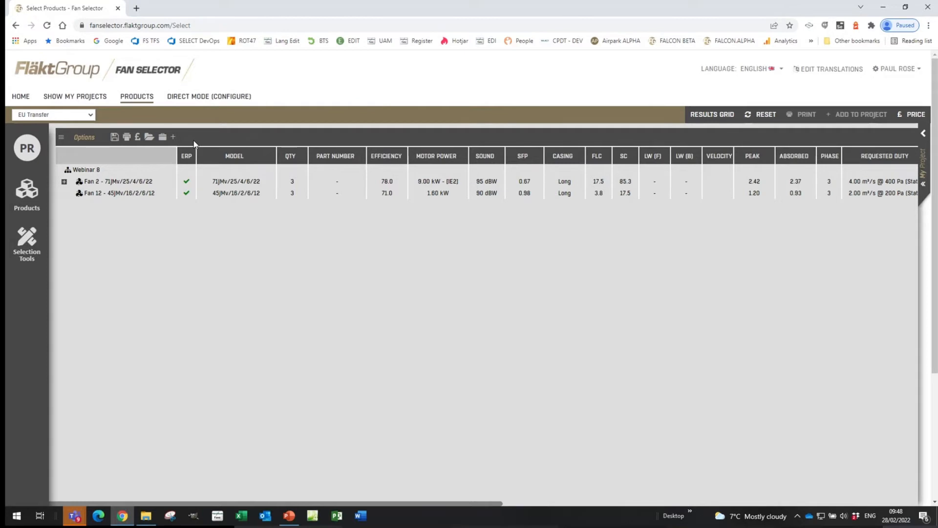
Edit the project prices with a percentage uplift of 10 as right-hand margin, calculate the new prices and apply them
left_click(138, 139)
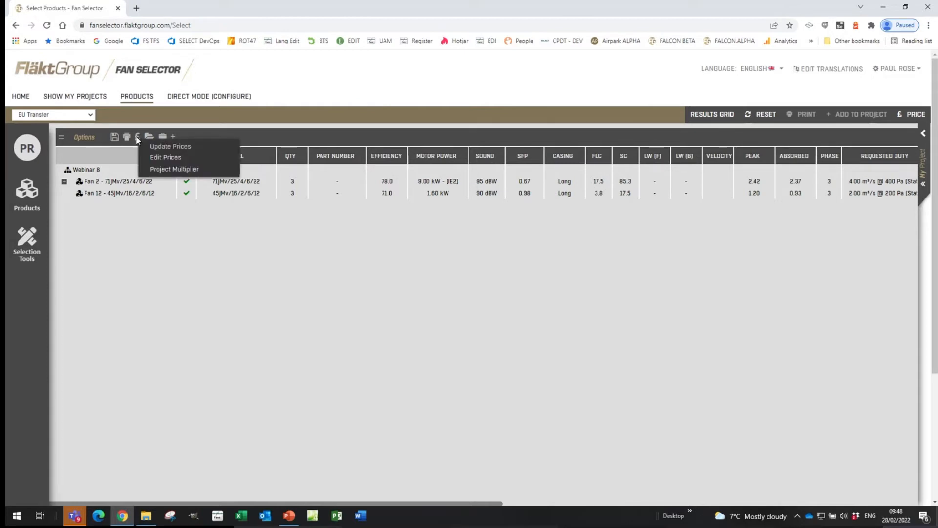
left_click(178, 159)
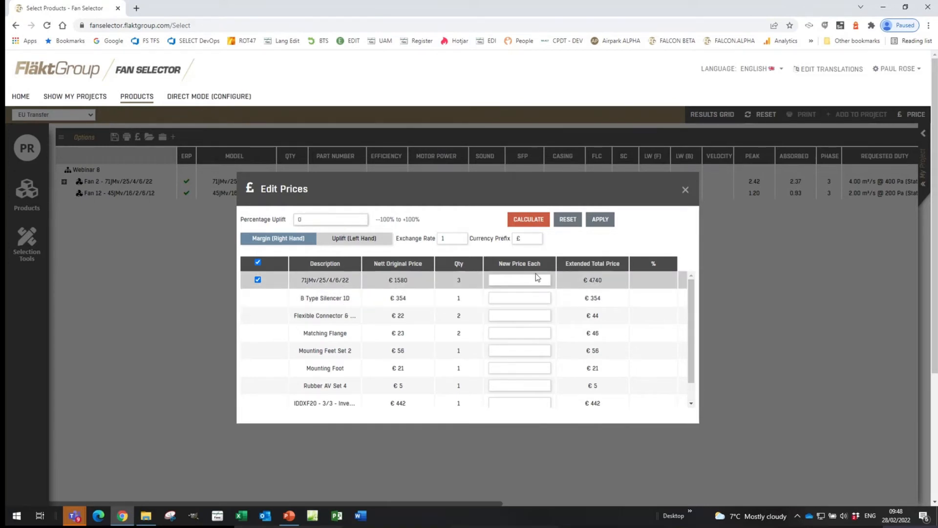
left_click(335, 218)
key("BackSpace")
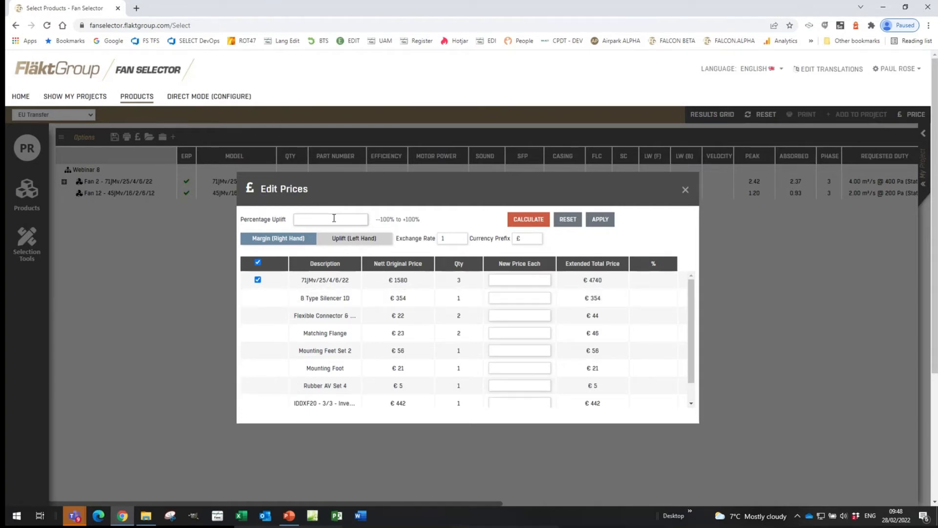
type("10")
left_click(528, 219)
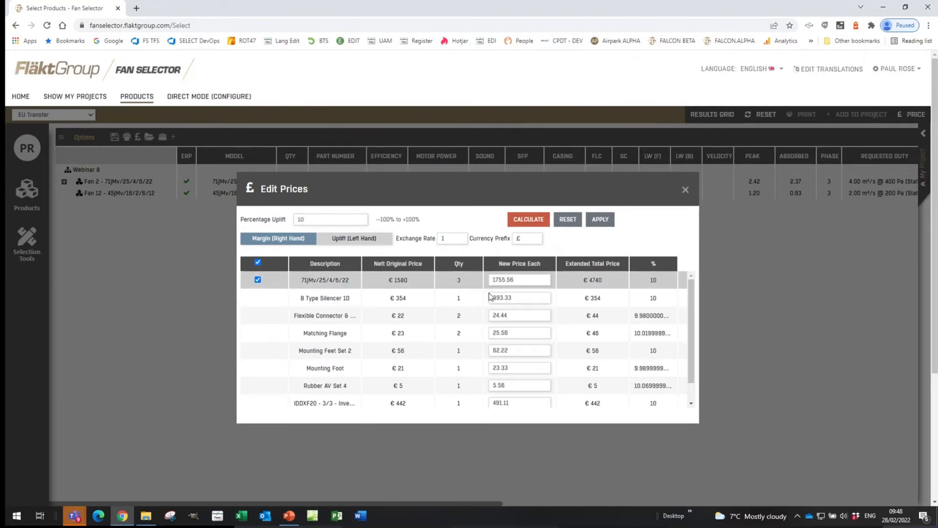
left_click(600, 220)
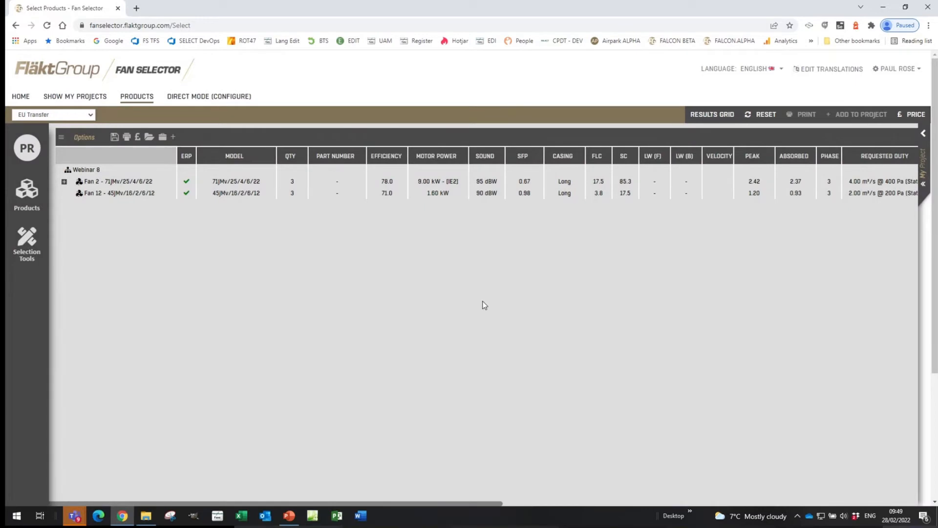
Review the fans' price columns in the project grid and the percentage uplift range and price list in the Edit Prices dialog
left_click_drag(469, 502, 890, 499)
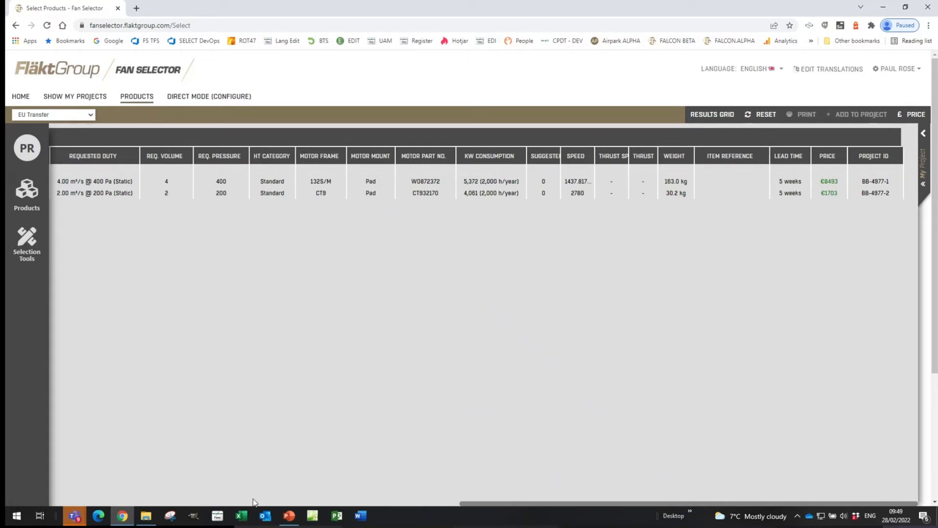
left_click_drag(484, 504, 48, 490)
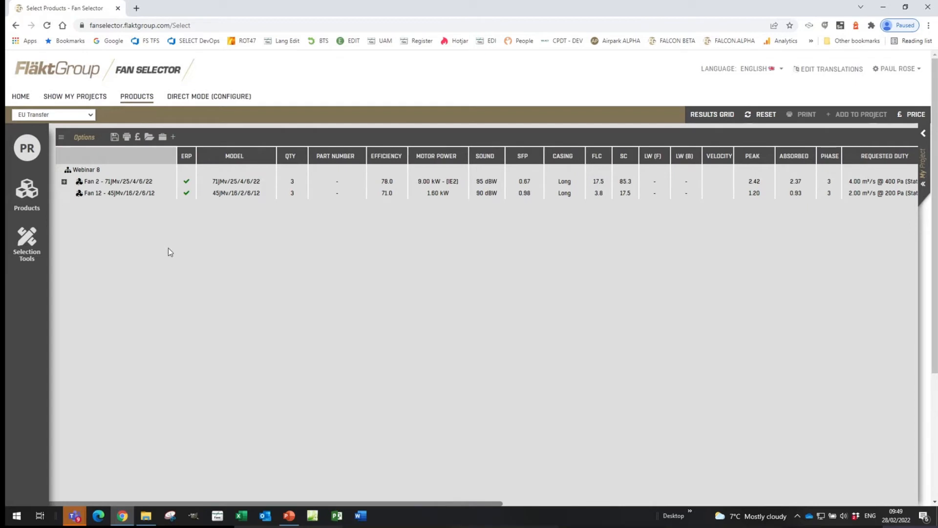
left_click(137, 137)
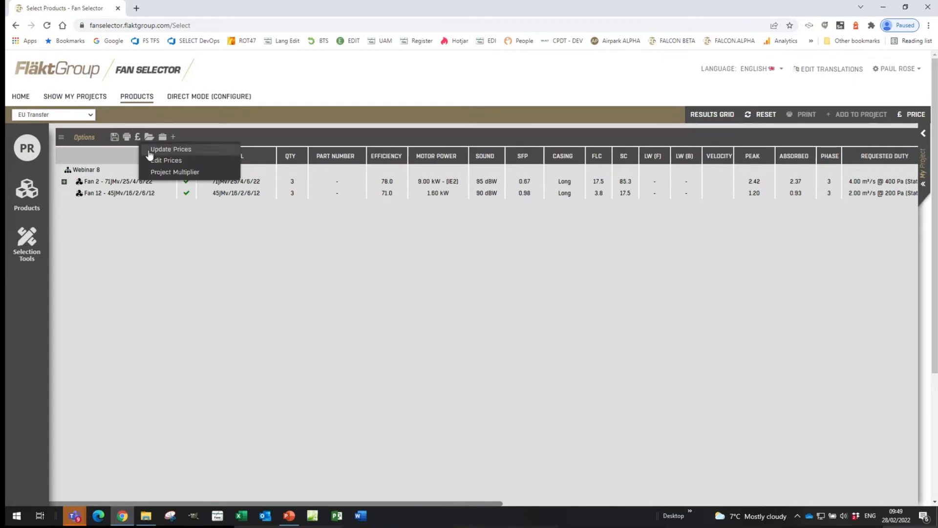
left_click(164, 160)
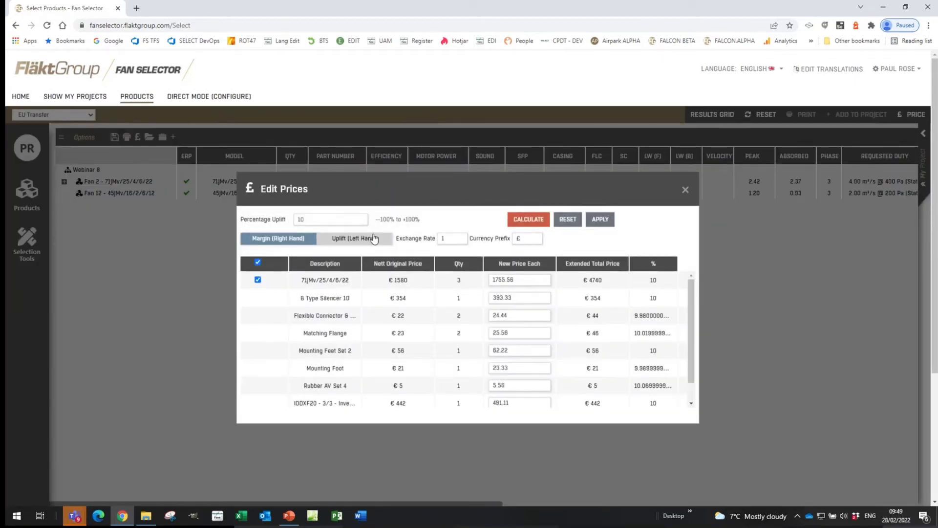
left_click_drag(394, 219, 376, 219)
left_click(387, 220)
left_click(685, 189)
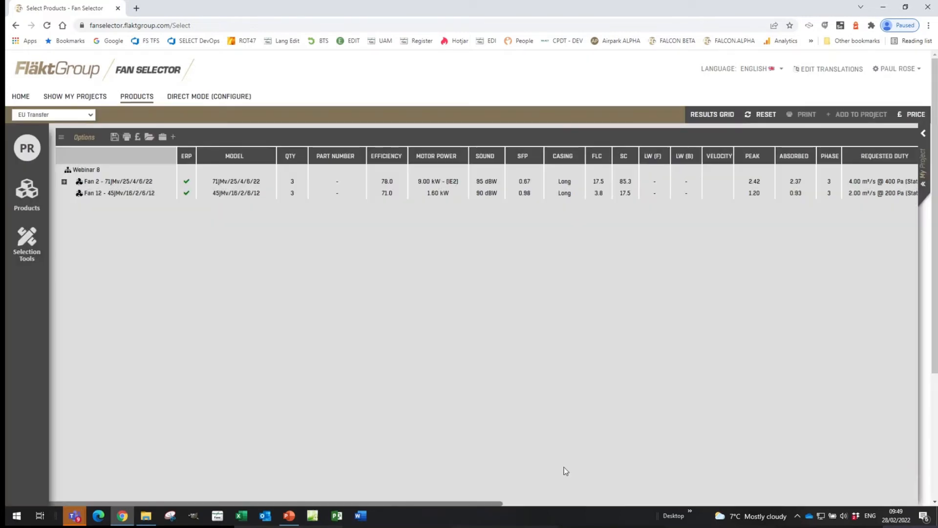
left_click_drag(482, 504, 904, 501)
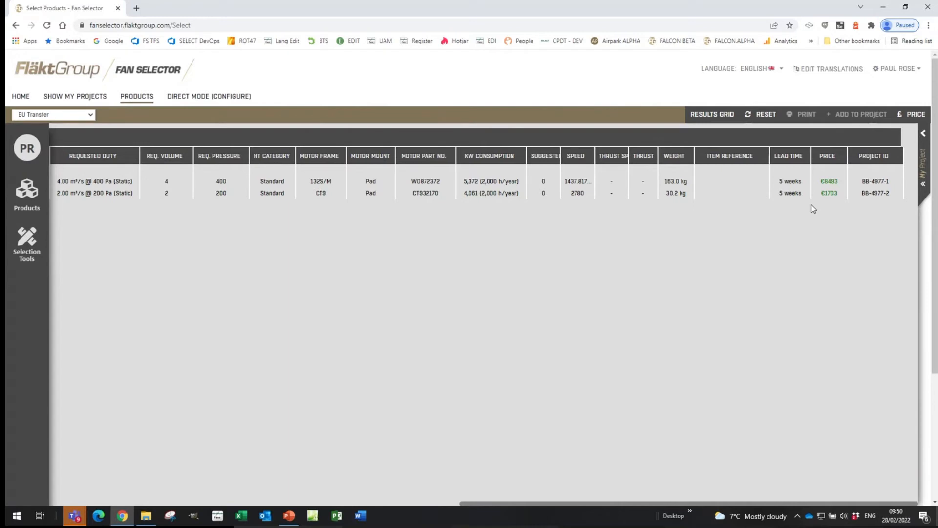
left_click_drag(634, 504, 212, 491)
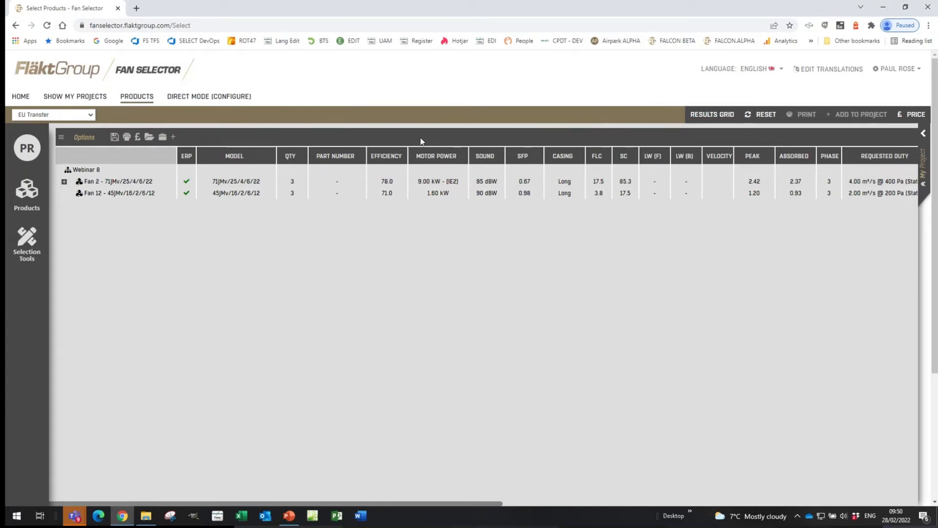
Open the Webinar 8 project export setup, exclude the Phase column and place the Casing column before Efficiency
left_click(62, 139)
left_click(61, 137)
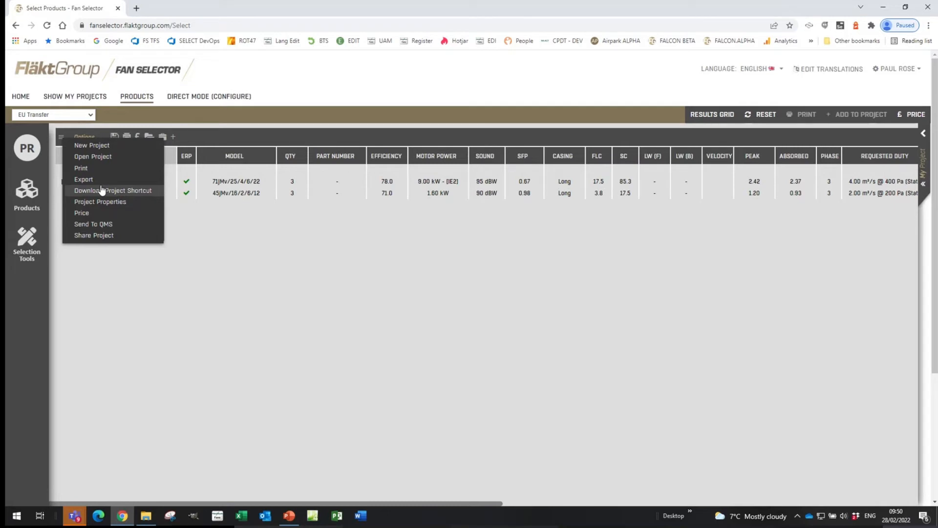
left_click(209, 135)
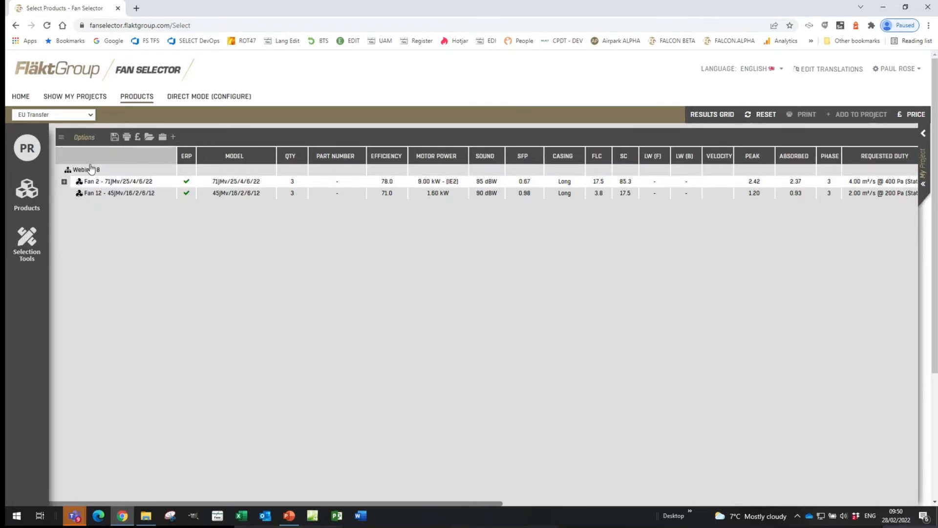
left_click(62, 139)
left_click(88, 180)
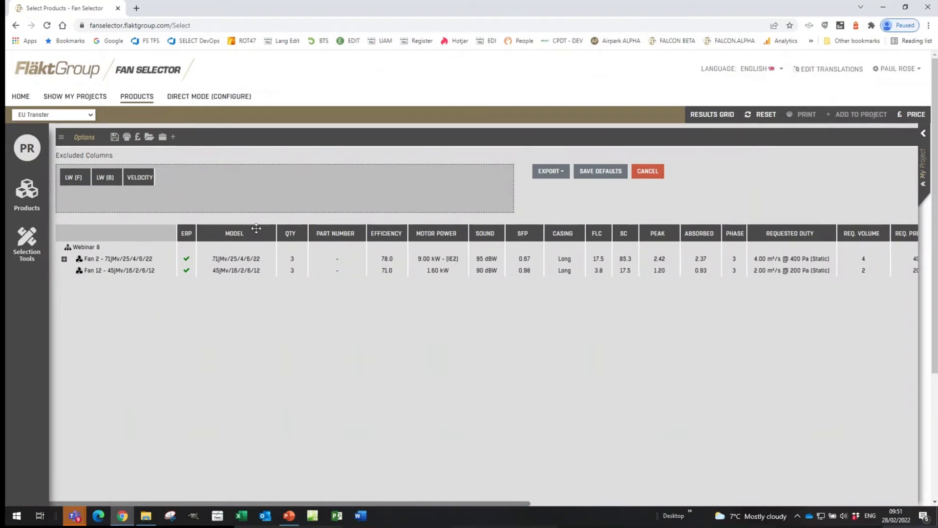
left_click_drag(337, 503, 280, 492)
left_click_drag(733, 233, 210, 184)
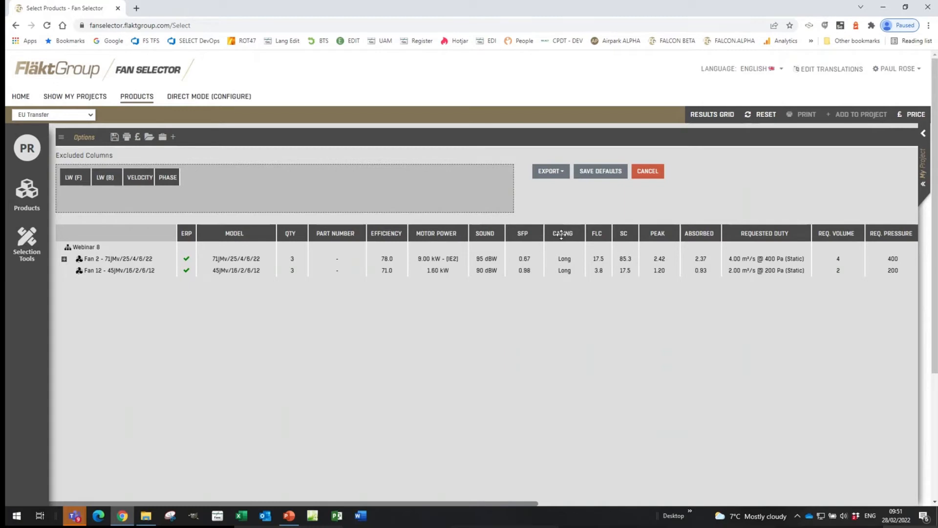
left_click_drag(556, 231, 414, 238)
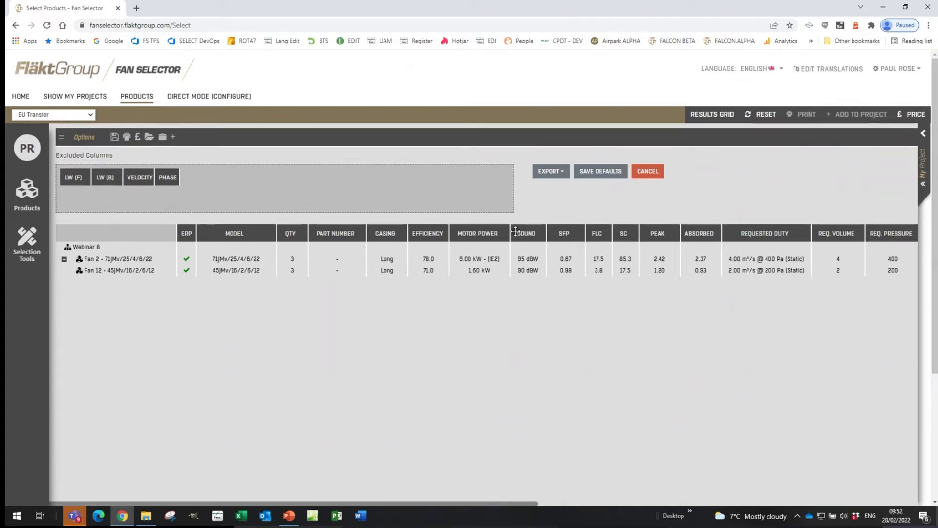
Export the project data as CSV and open the downloaded export (11).csv in Excel
left_click(562, 172)
left_click(549, 189)
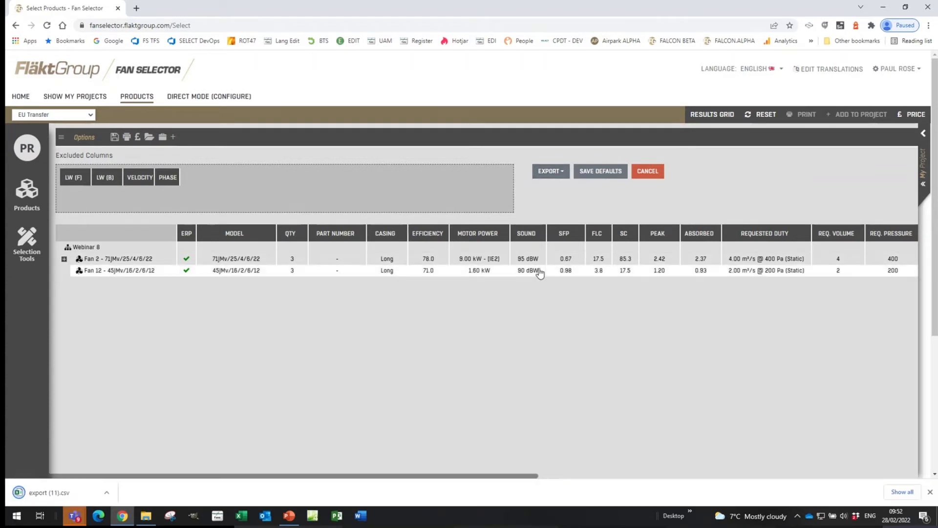
left_click(75, 493)
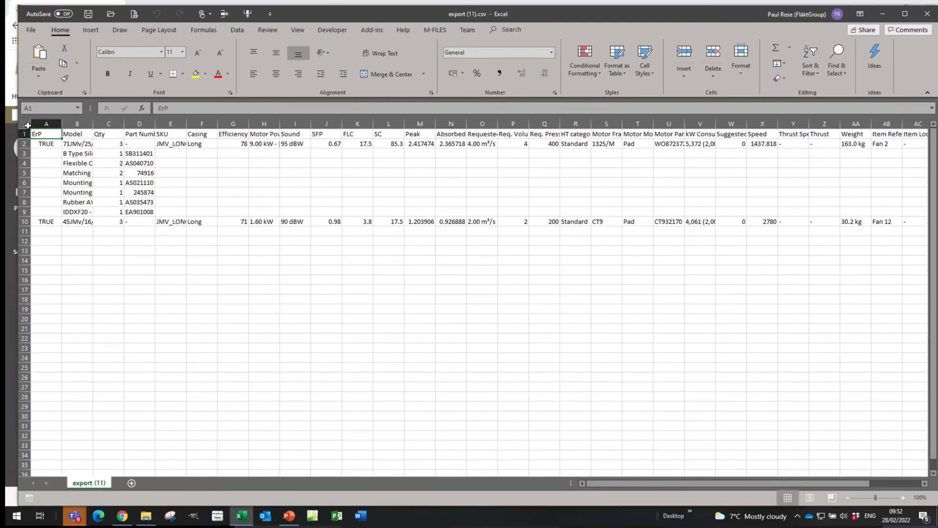
Fit the widths of all columns in the exported sheet to their contents
left_click(27, 125)
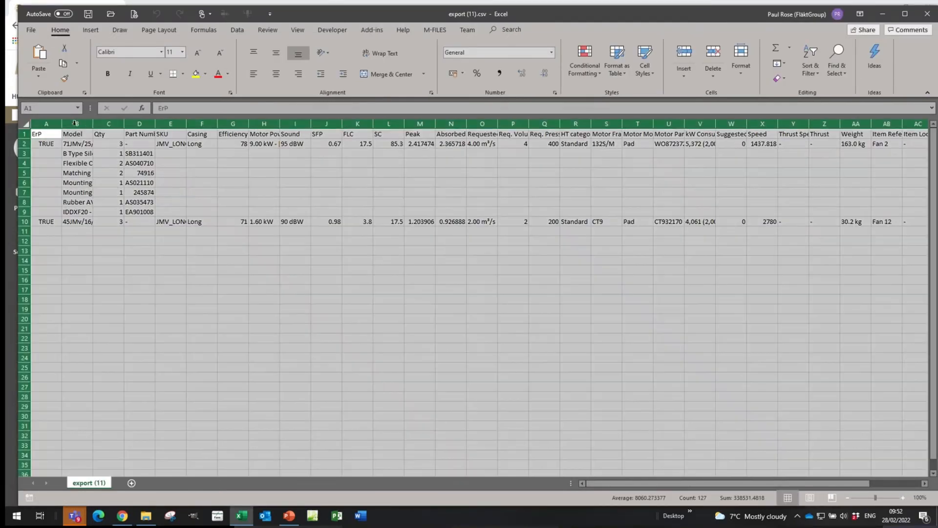
double_click(92, 124)
left_click(122, 173)
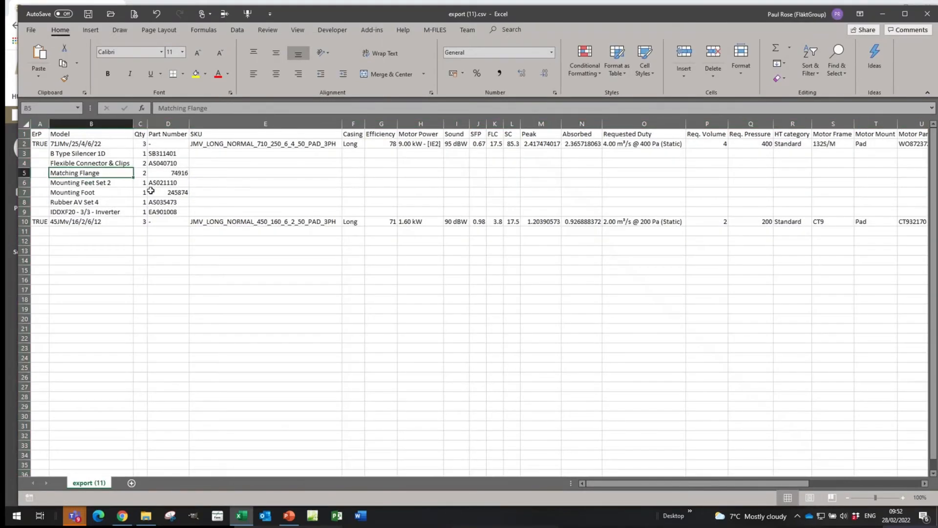
Review the exported fan and accessory data across all columns through to Project ID, and close the file without saving
key("Right")
key("Right")
key("Right")
key("Right")
key("Right")
key("Right")
key("Right")
key("Right")
key("Right")
key("Right")
key("Right")
key("Right")
key("Right")
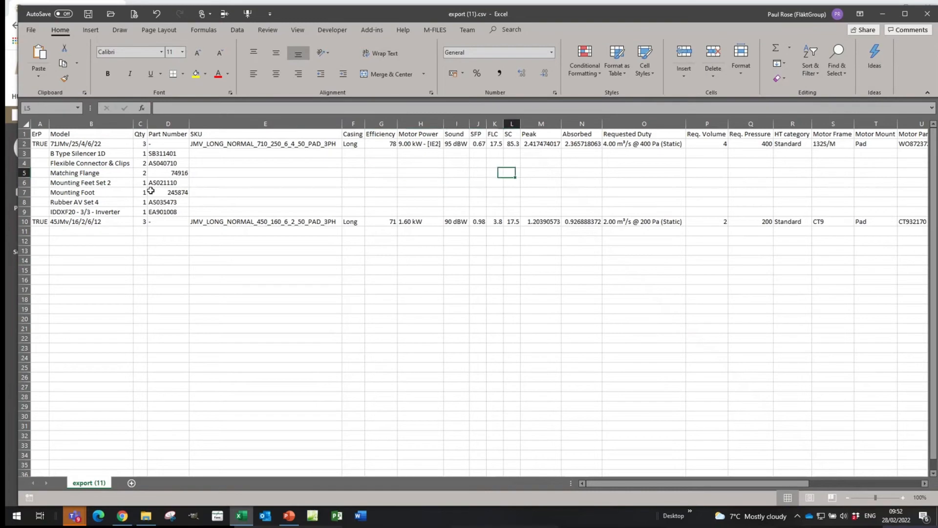
key("Right")
key("Right")
key("Right")
key("Right")
key("Right")
key("Right")
key("Right")
key("Right")
key("Right")
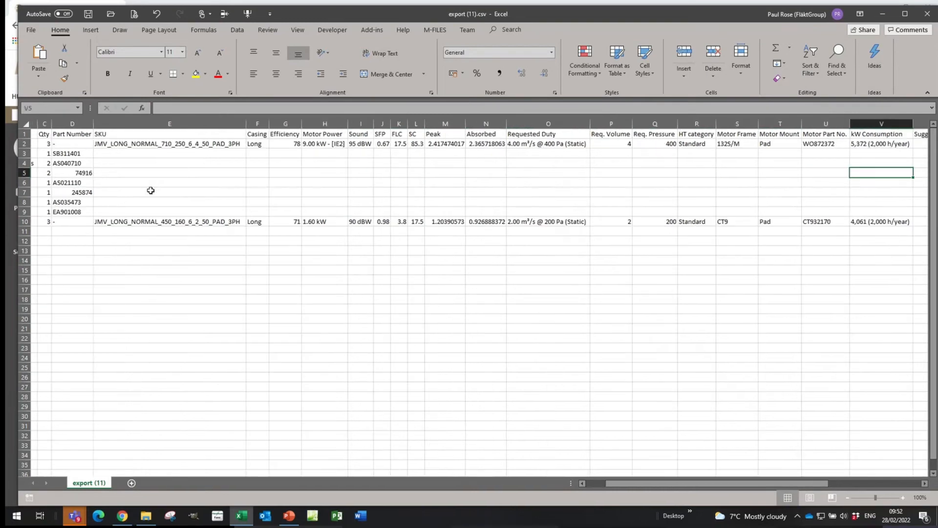
key("Right")
key("Right")
key("Right")
key("Right")
key("Right")
key("Right")
key("Right")
key("Right")
key("Right")
key("Right")
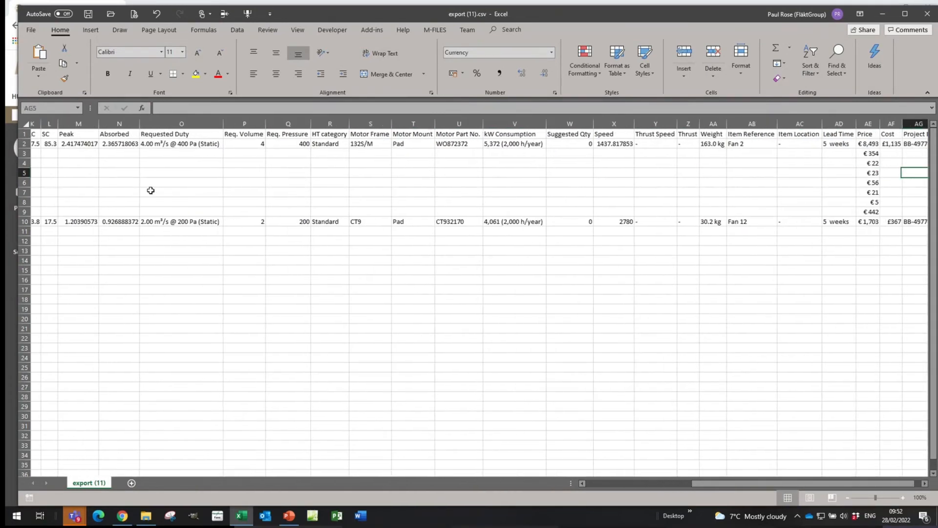
key("Left")
key("Left")
key("Left")
key("Left")
key("Left")
key("Left")
key("Left")
key("Left")
key("Left")
key("Left")
key("Left")
key("Left")
key("Left")
key("Left")
key("Left")
key("Left")
key("Left")
key("Left")
key("Left")
key("Left")
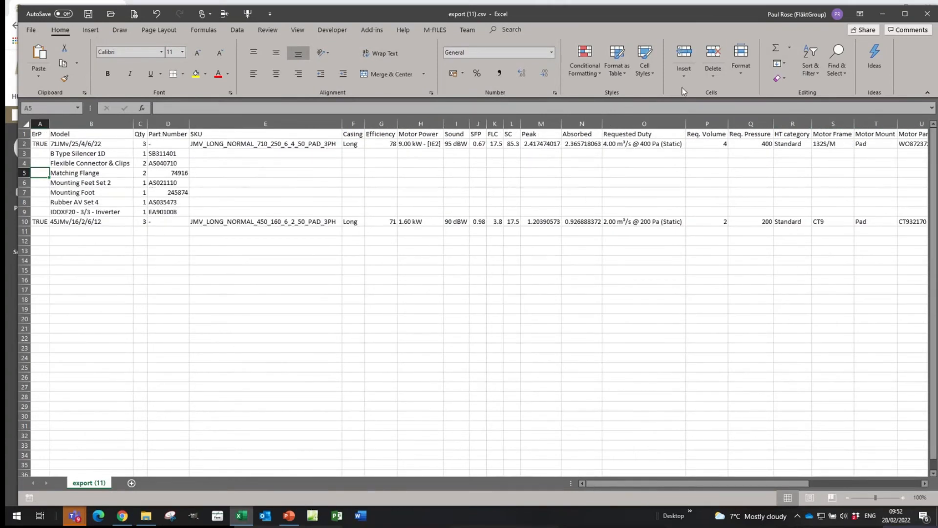
left_click(927, 14)
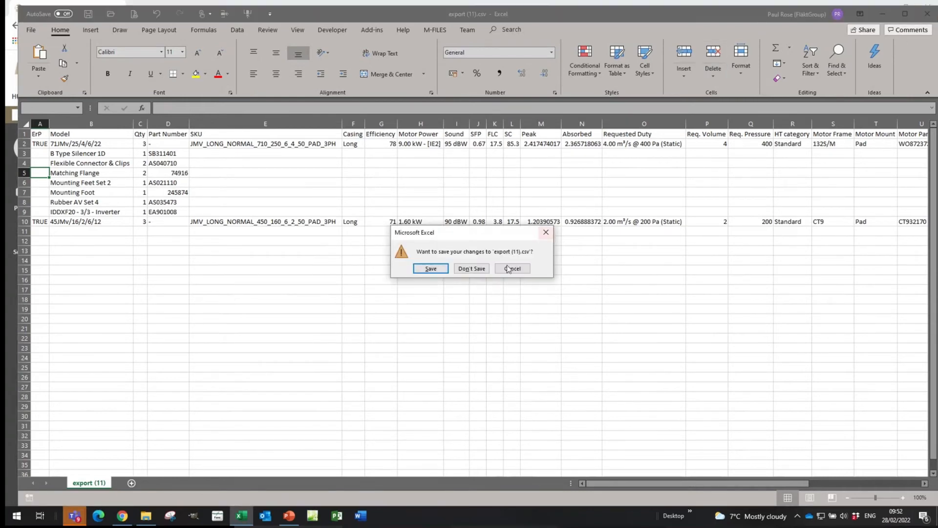
left_click(480, 269)
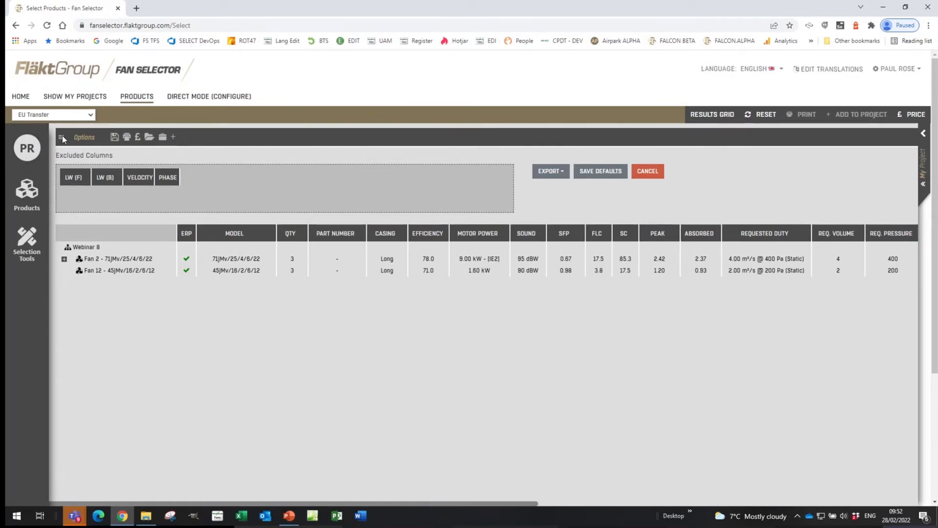
Check the available export formats in Fan Selector and leave the export setup without saving the column defaults
left_click(563, 173)
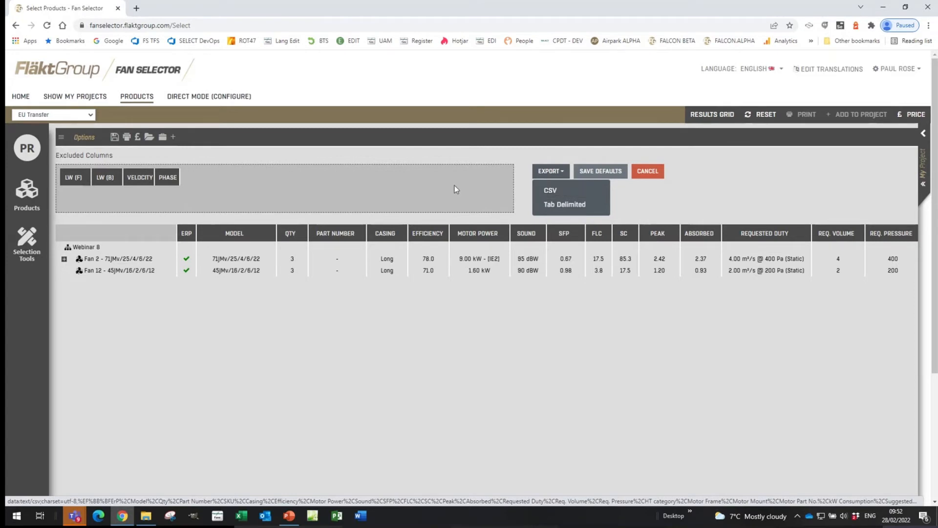
left_click(432, 185)
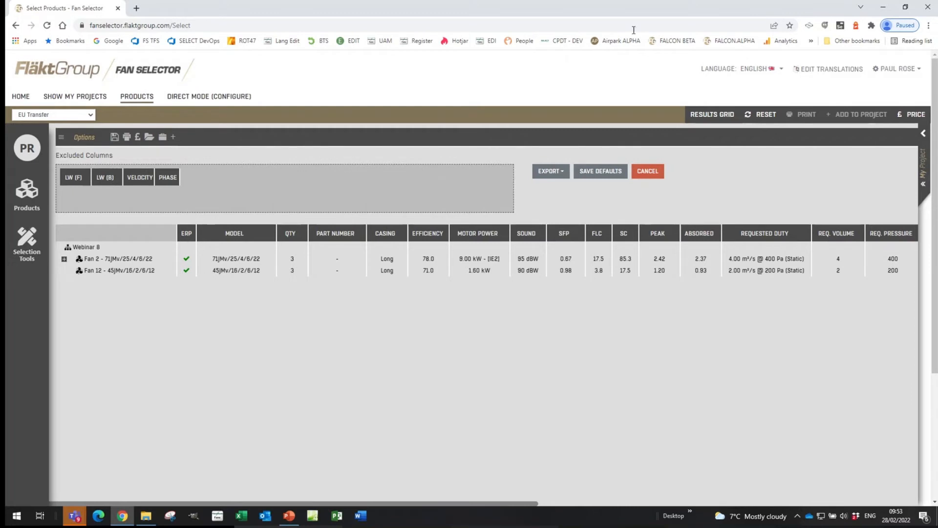
left_click(660, 171)
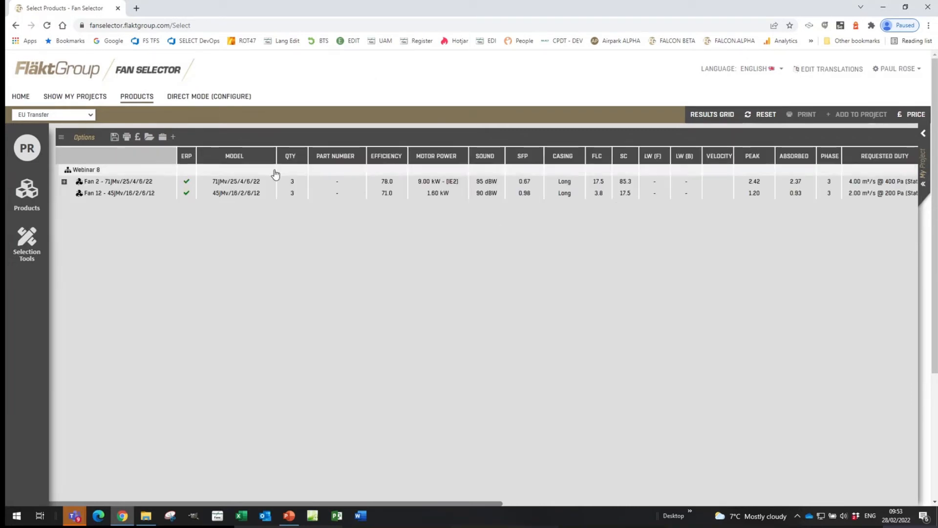
Download the Webinar 8 project shortcut and keep the Webinar8.url file
left_click(61, 137)
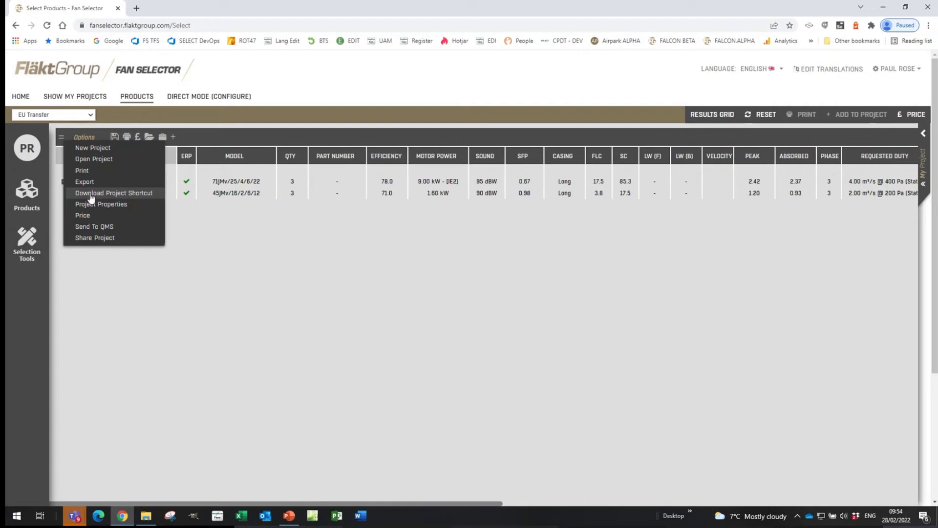
left_click(112, 195)
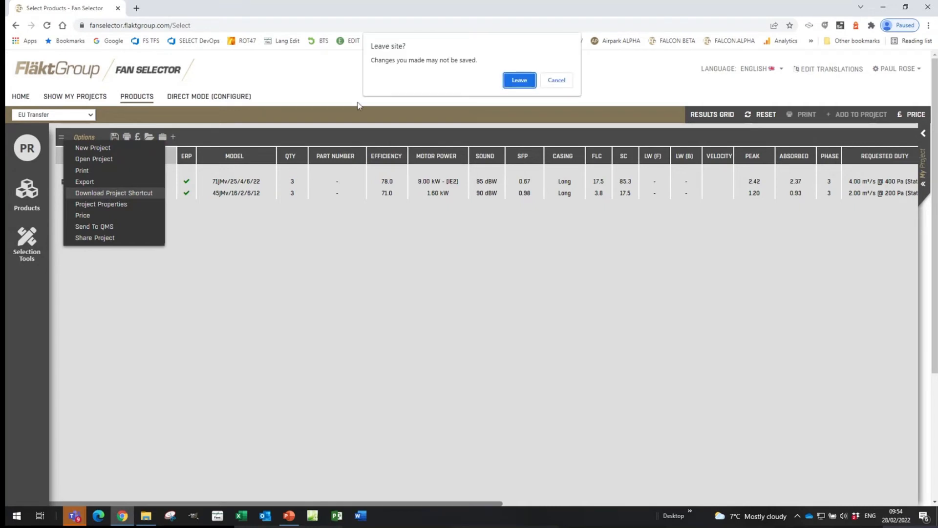
left_click(519, 79)
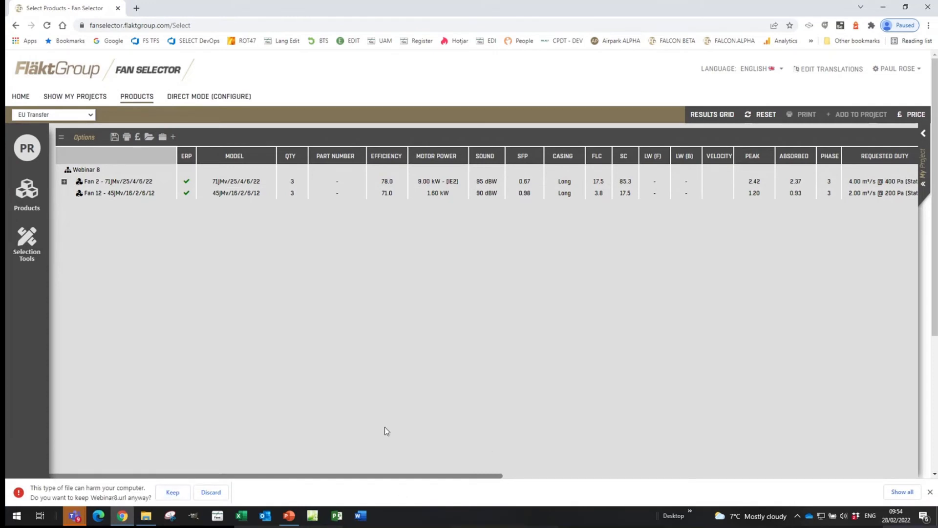
left_click(179, 491)
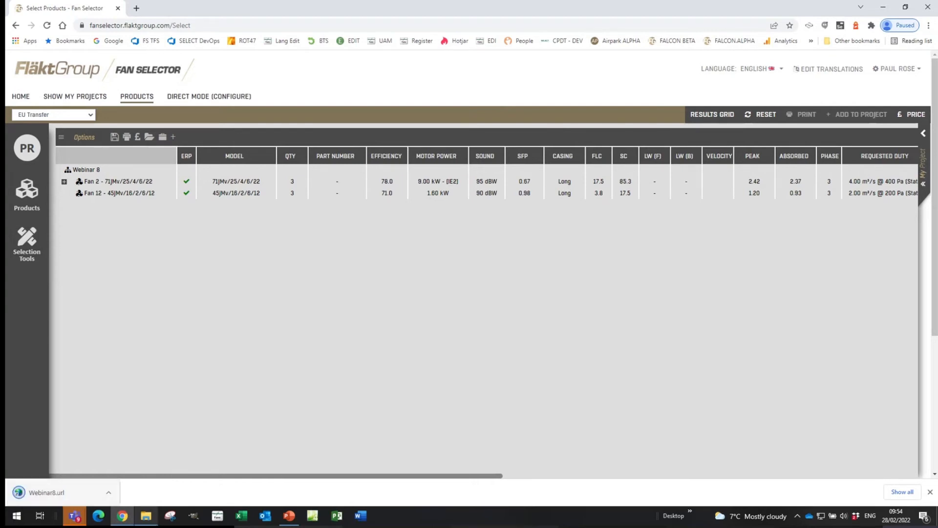
Locate the Webinar8 shortcut in the Downloads folder in File Explorer, check its file options and close the window
left_click(153, 522)
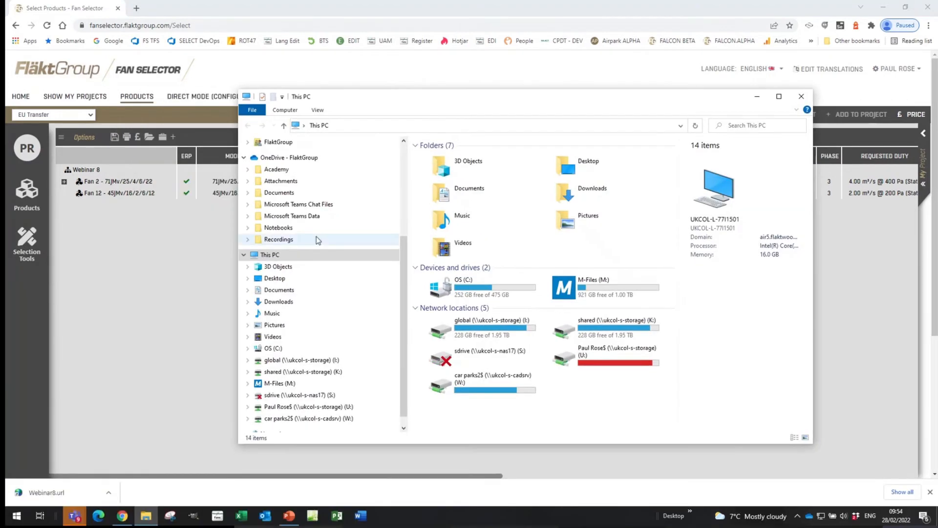
scroll(318, 245, "up", 2)
left_click(278, 173)
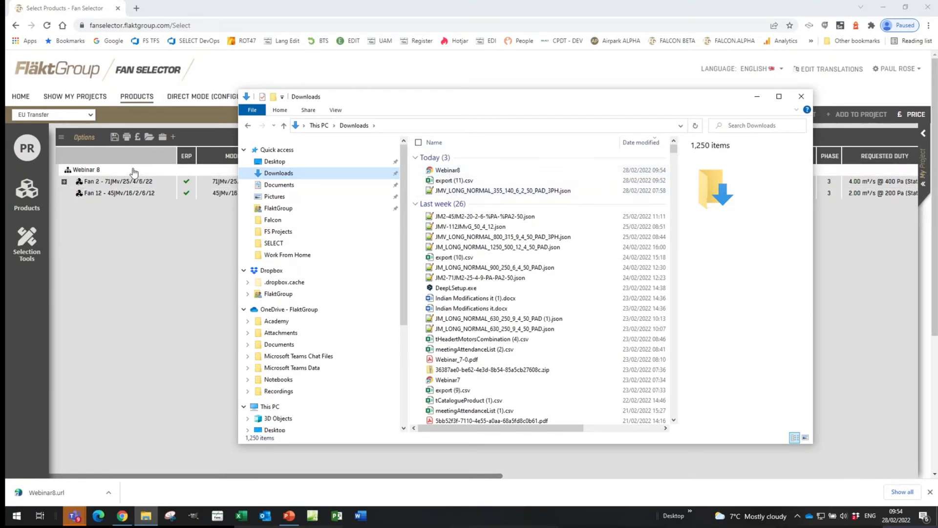
right_click(450, 171)
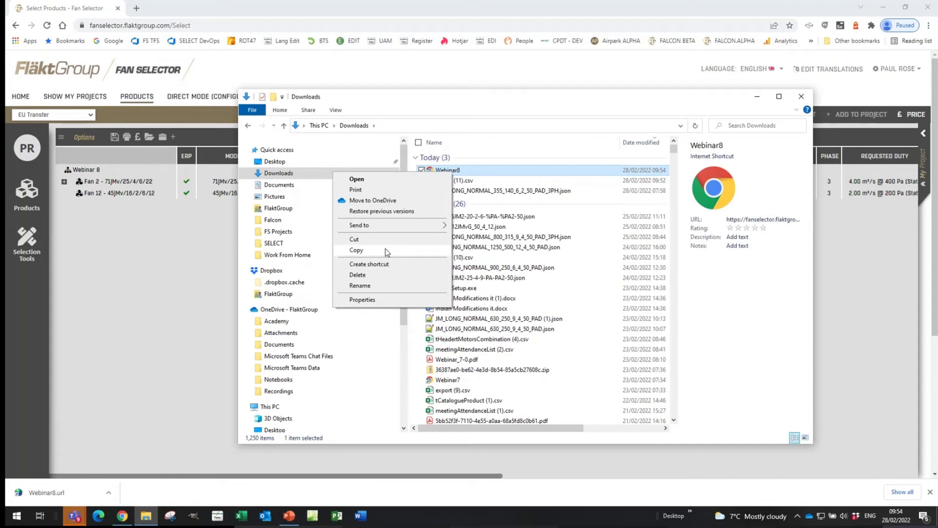
left_click(801, 96)
left_click(802, 97)
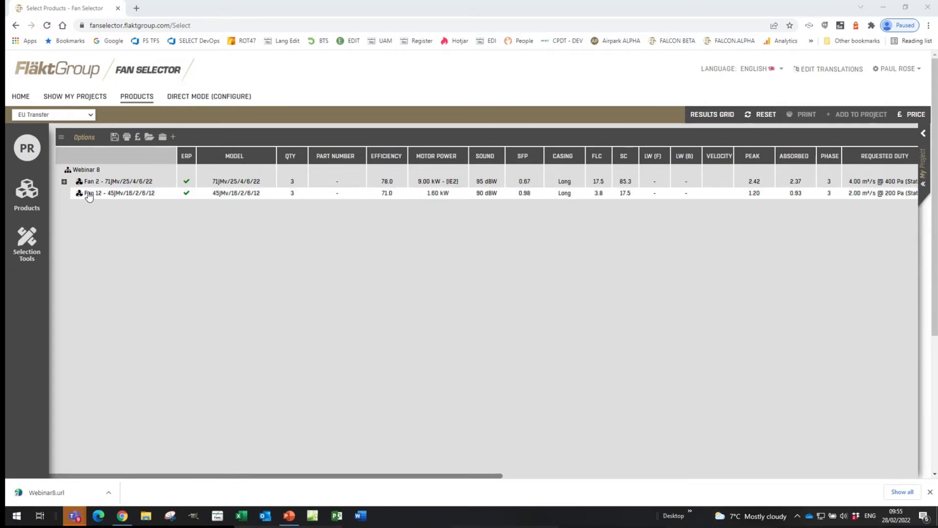
Check the email sharing form for the Webinar 8 project, close it without submitting, and review the other project options
left_click(62, 137)
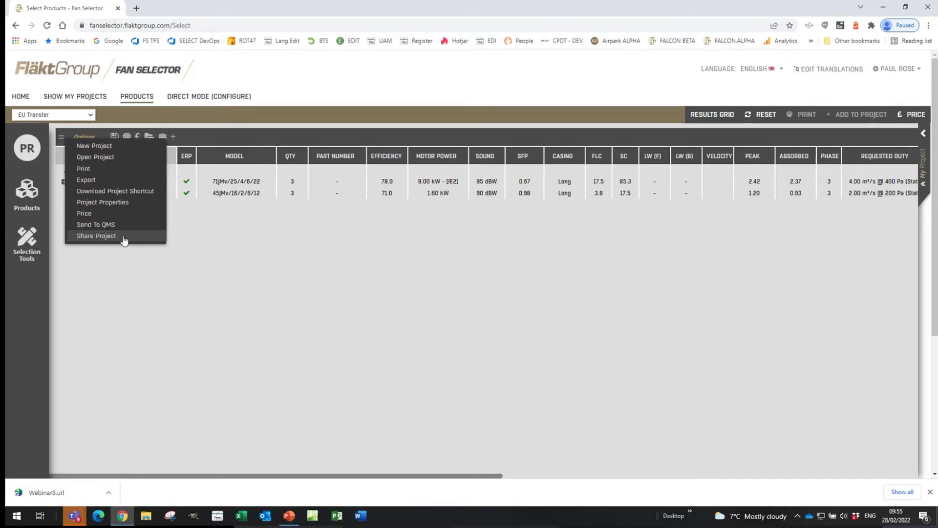
left_click(124, 239)
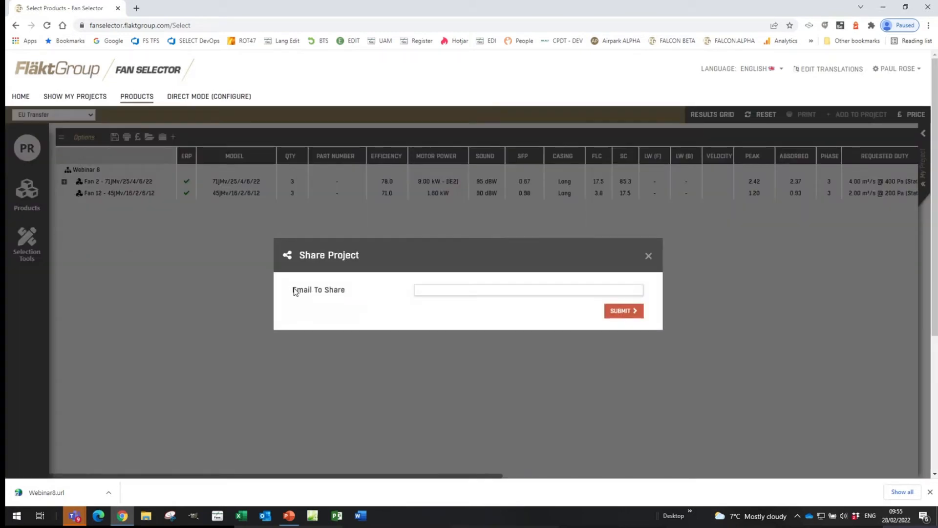
left_click(450, 291)
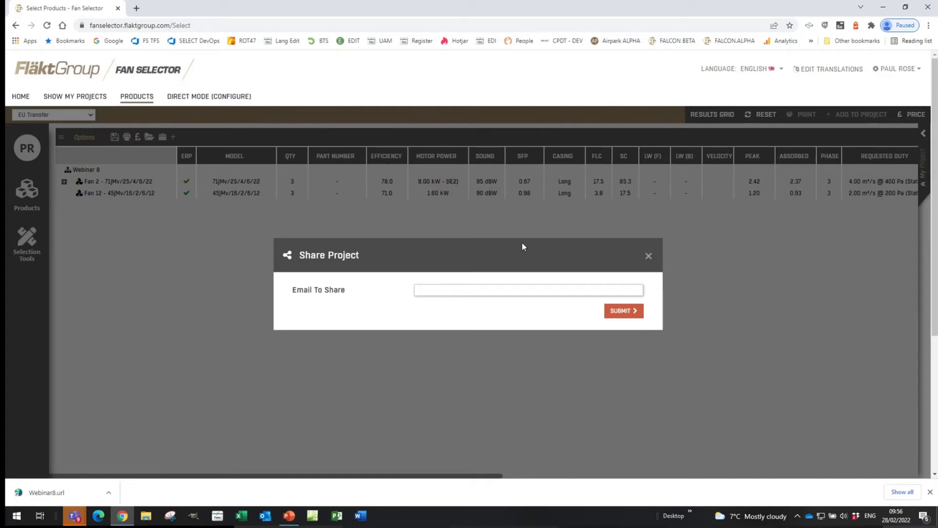
left_click(648, 256)
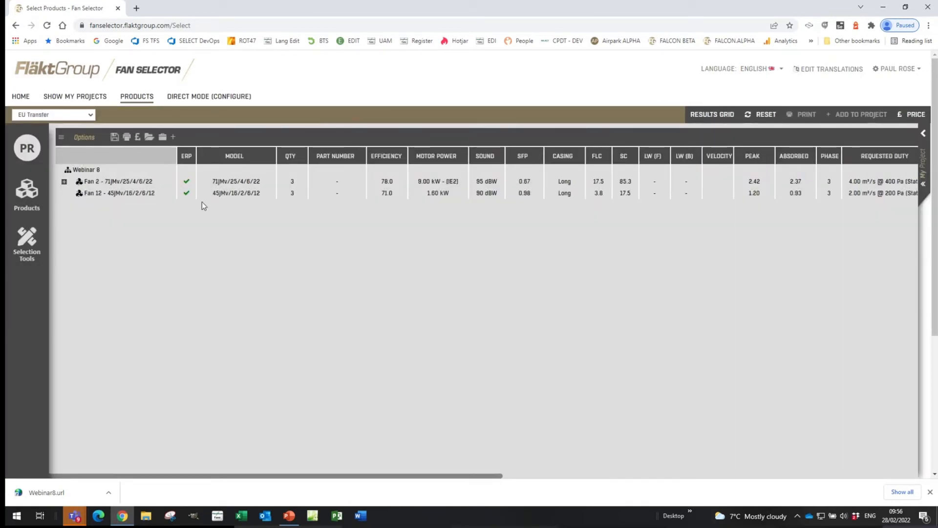
left_click(62, 139)
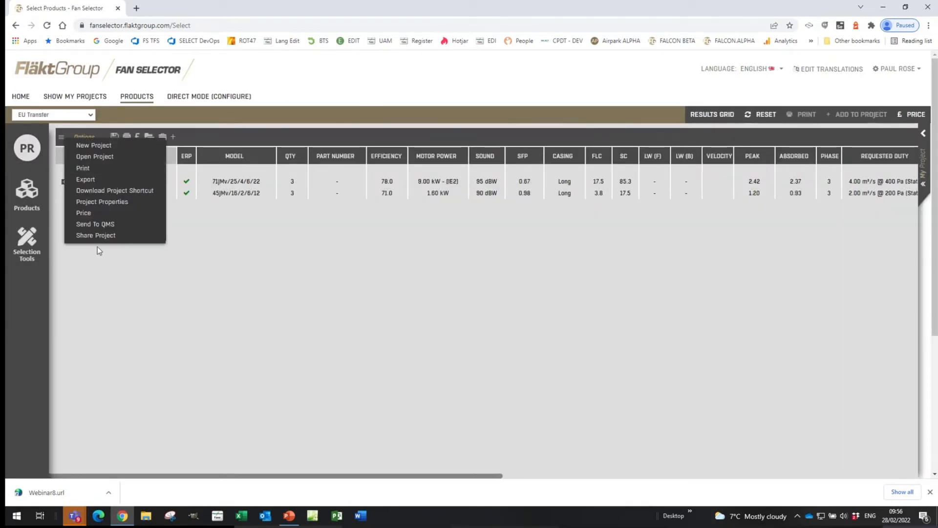
left_click(61, 139)
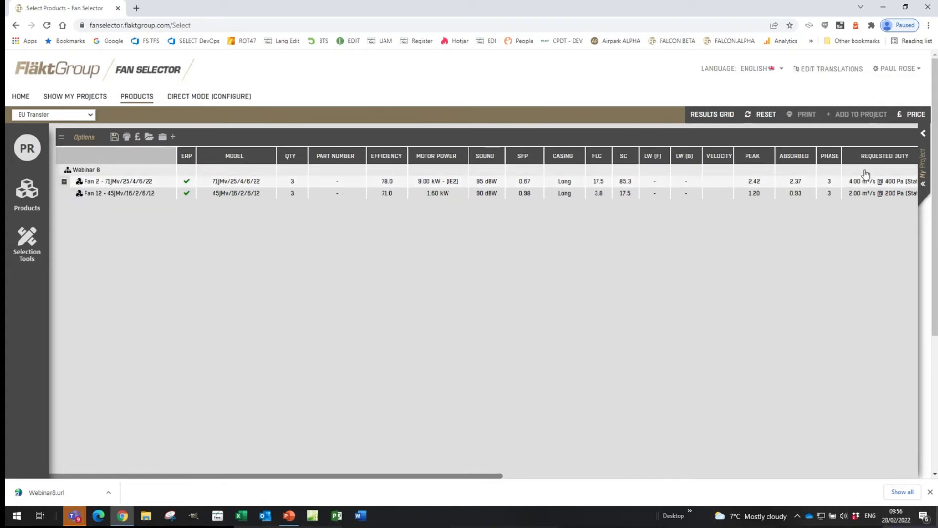
Shrink the expanded project grid, leave the selection page for the saved projects list, and look over its entries and columns
left_click(924, 136)
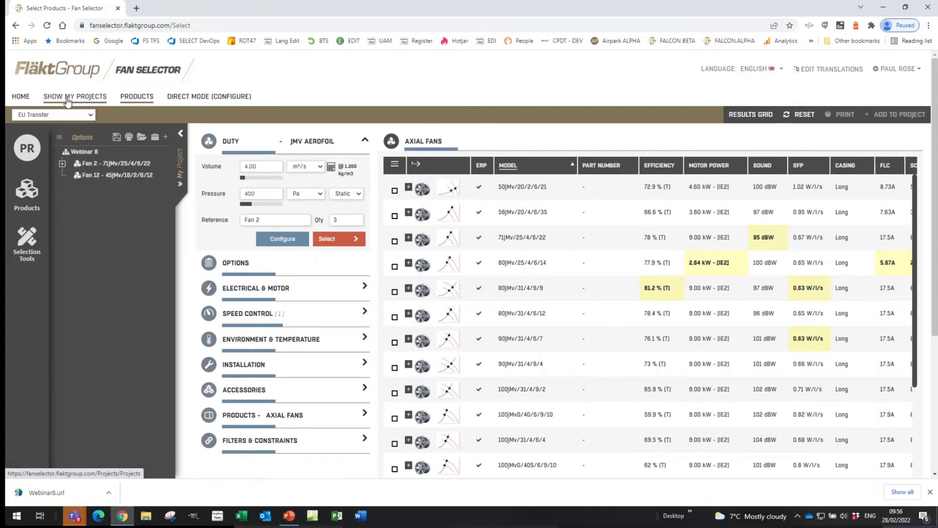
left_click(90, 100)
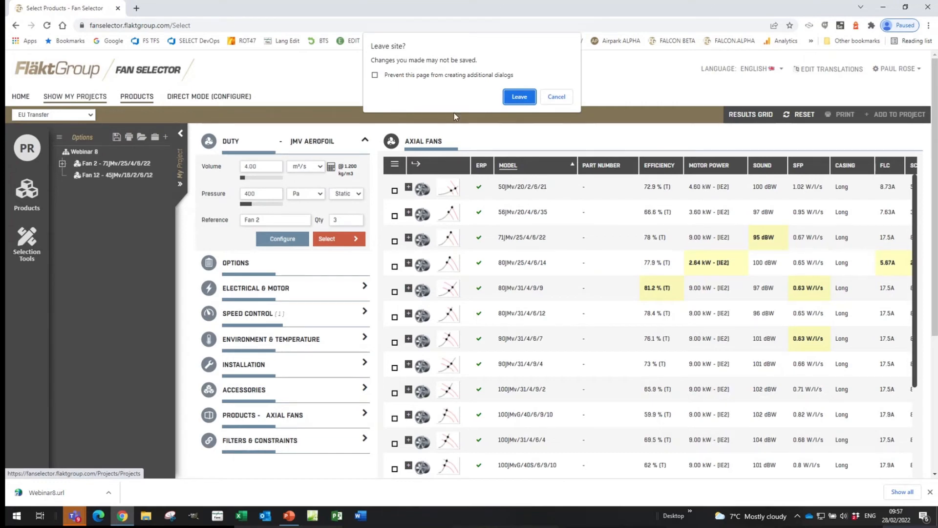
left_click(518, 97)
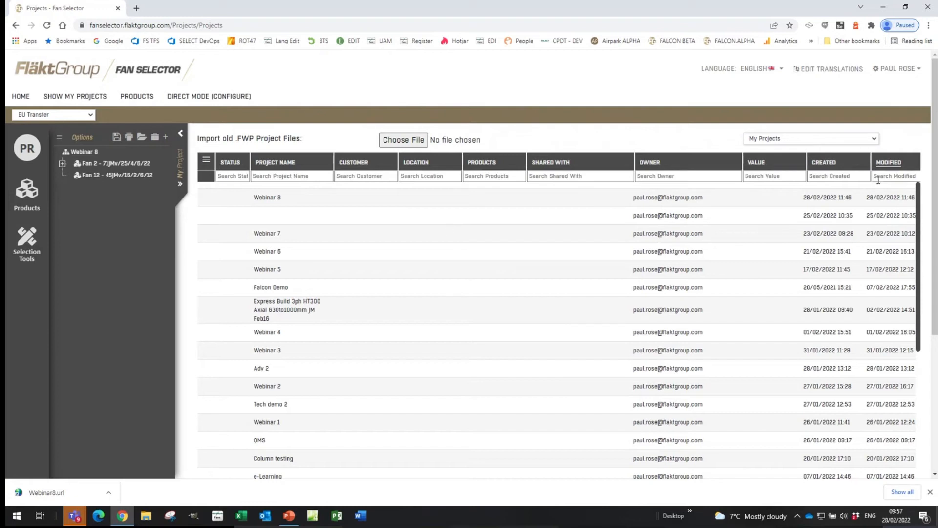
scroll(934, 245, "down", 4)
scroll(506, 281, "up", 1)
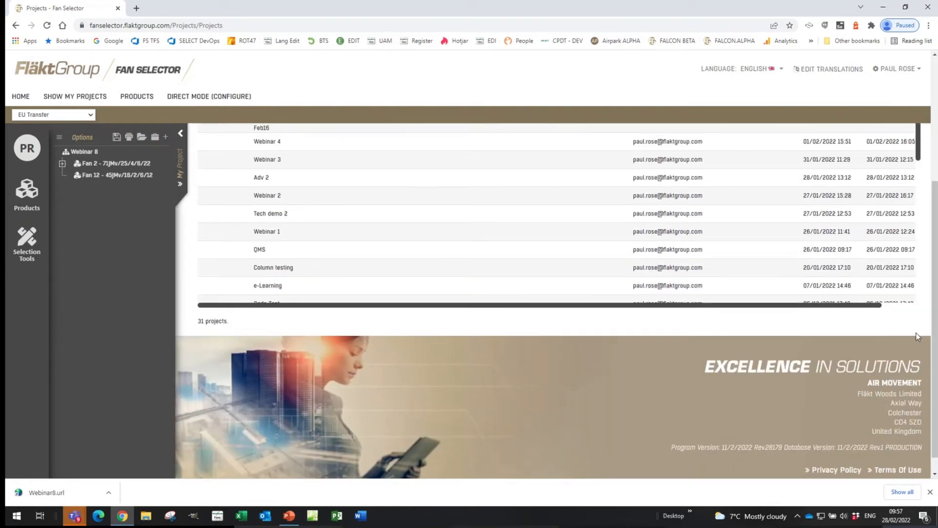
scroll(635, 262, "up", 3)
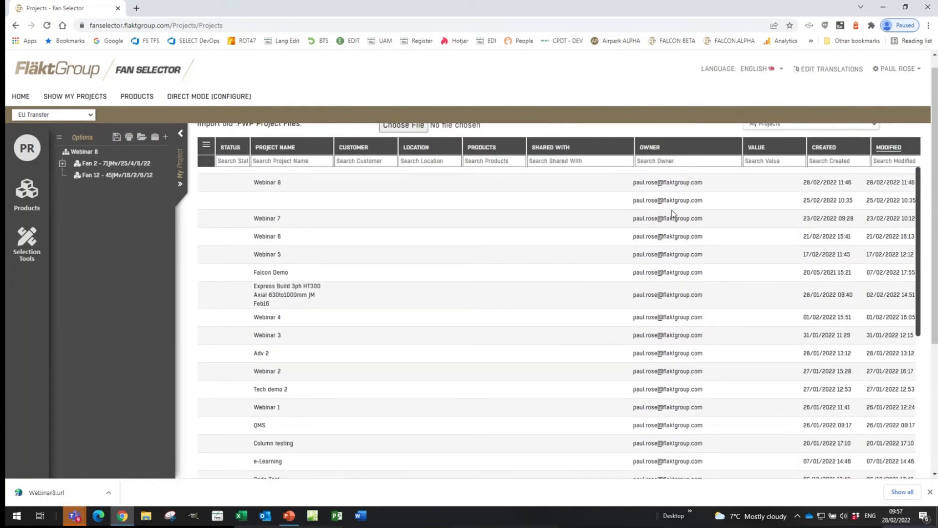
scroll(670, 218, "up", 1)
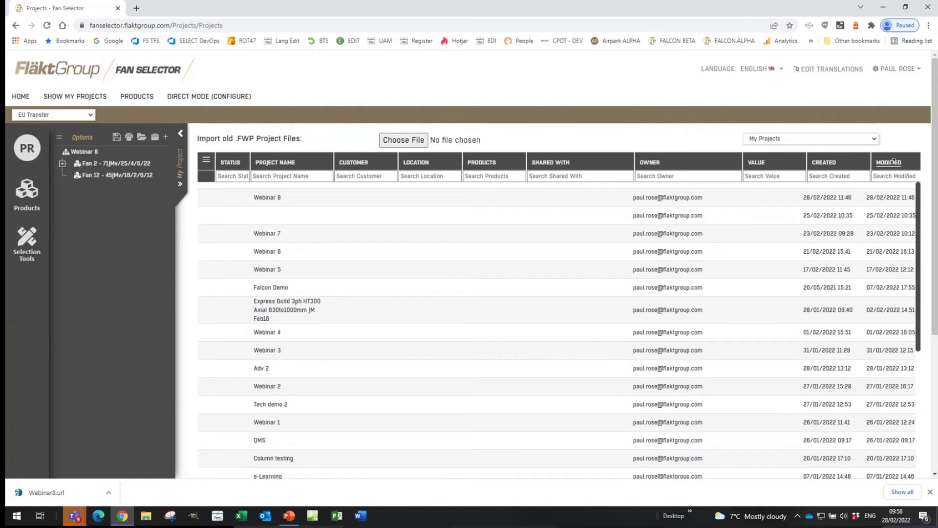
scroll(348, 230, "down", 1)
scroll(318, 210, "up", 1)
Filter the project names by "web", clear the filter, and look through the full list of own projects sorted by name
left_click(285, 177)
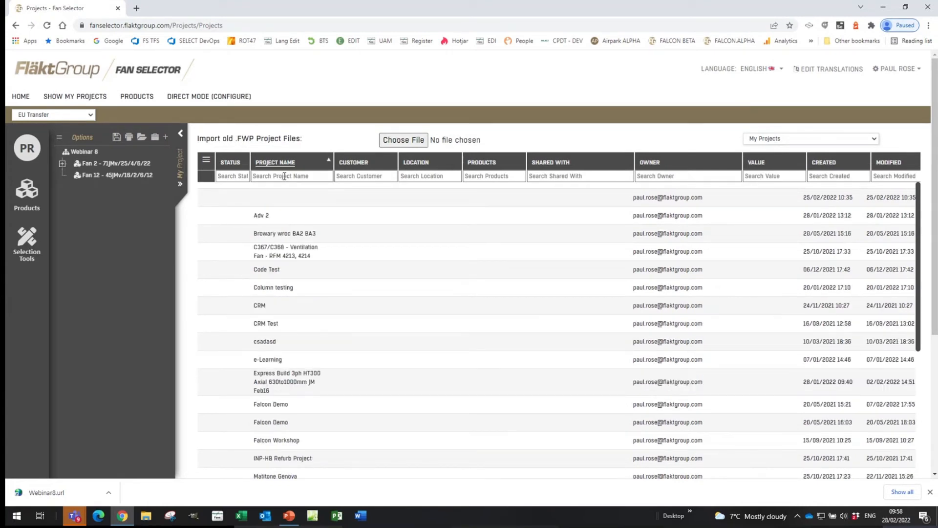
type("we")
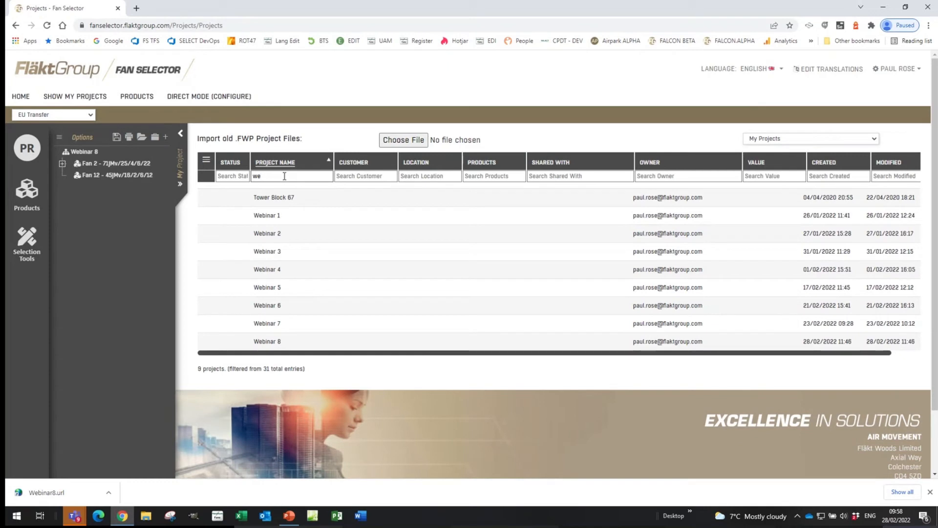
type("b")
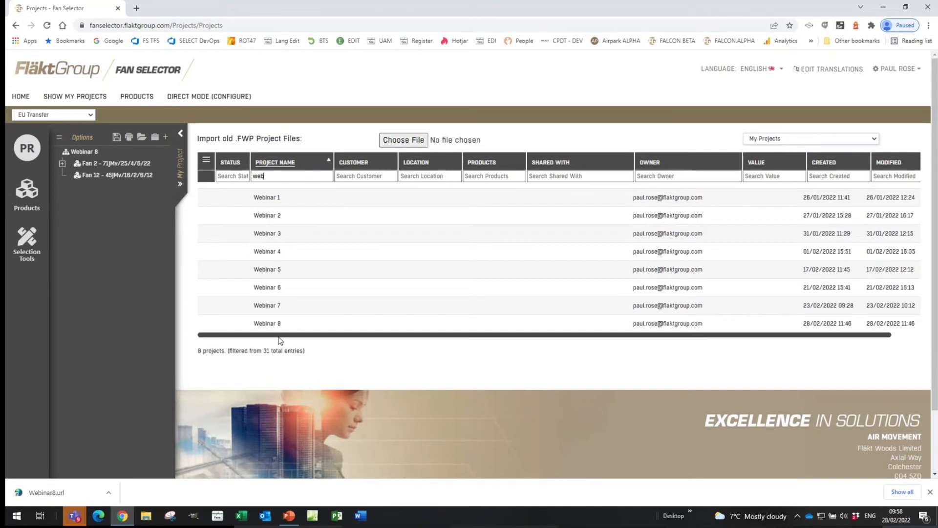
key("BackSpace")
key("BackSpace")
key("BackSpace")
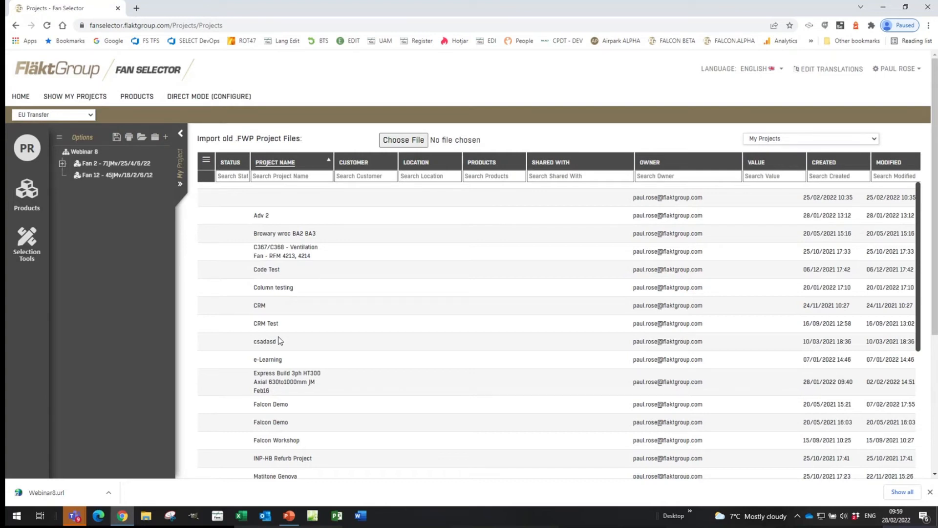
scroll(381, 391, "down", 5)
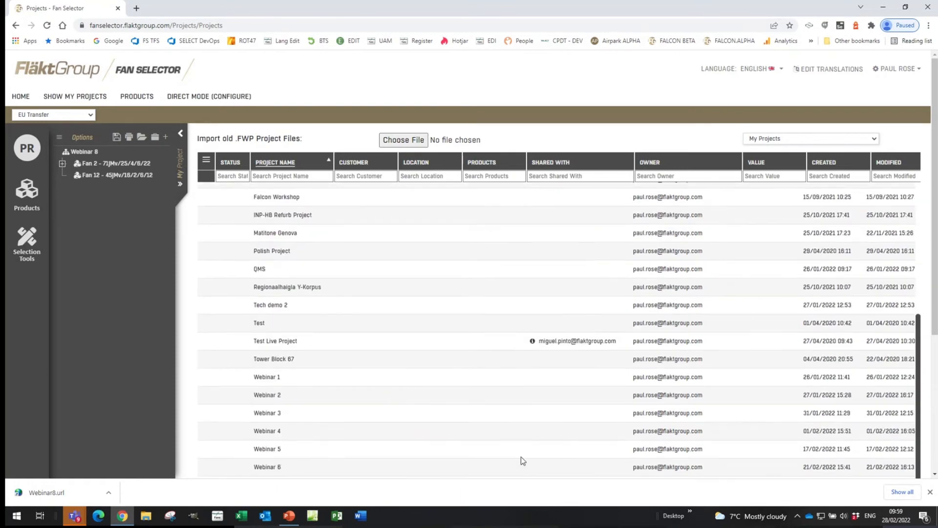
scroll(562, 462, "down", 1)
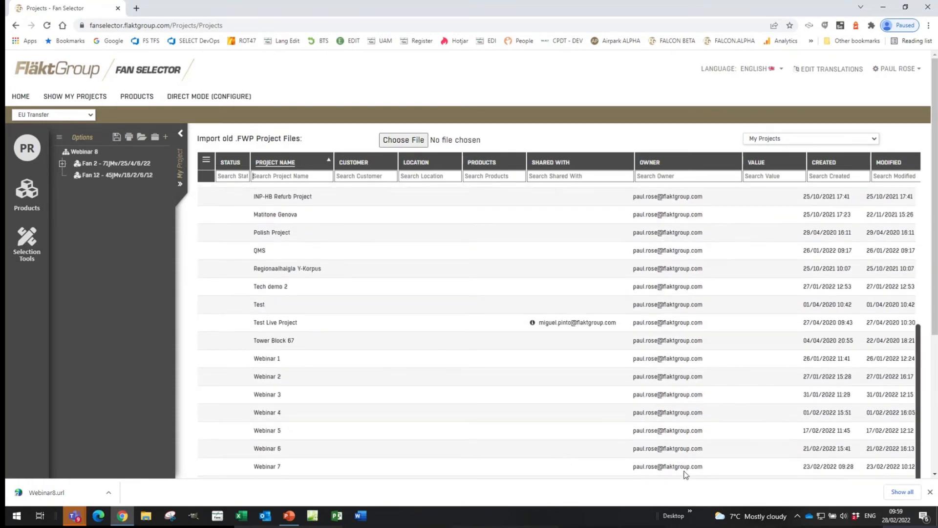
scroll(620, 421, "up", 5)
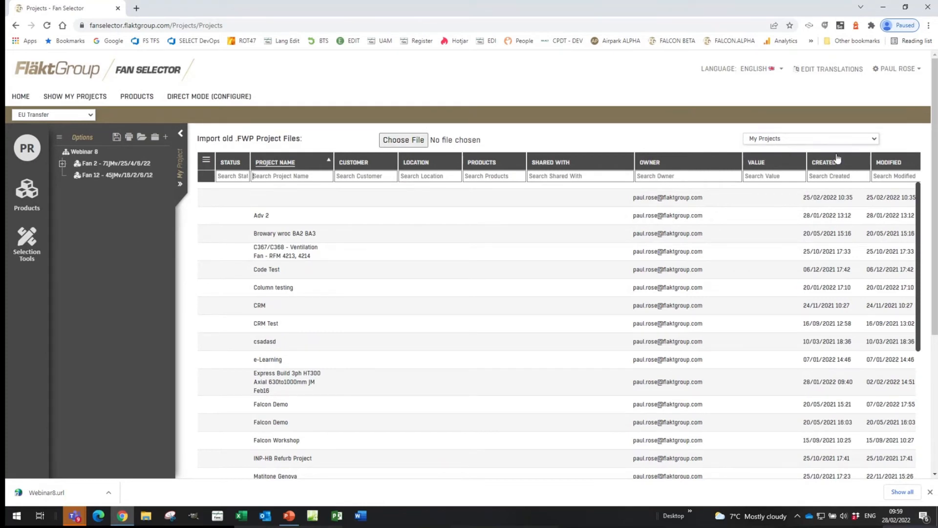
Switch the list to Team Projects and look through it to the last entry and back to the first
left_click(874, 140)
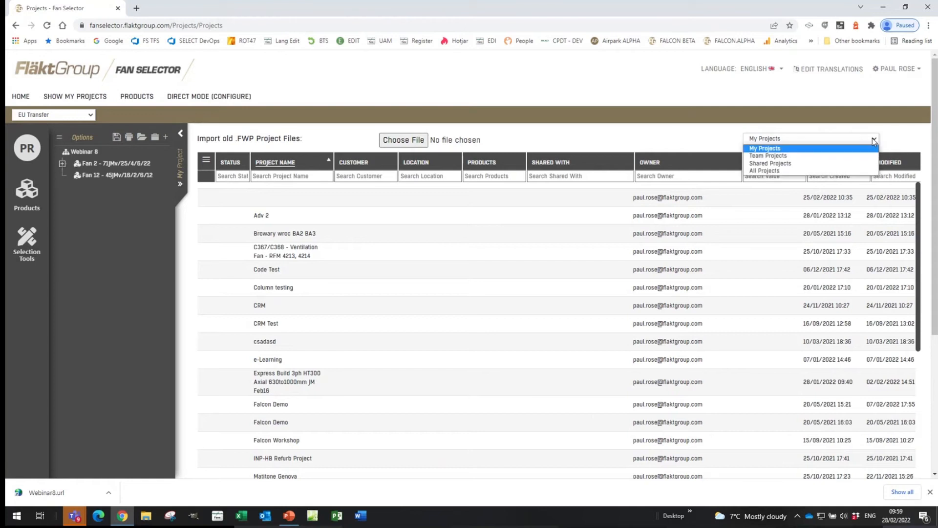
left_click(787, 156)
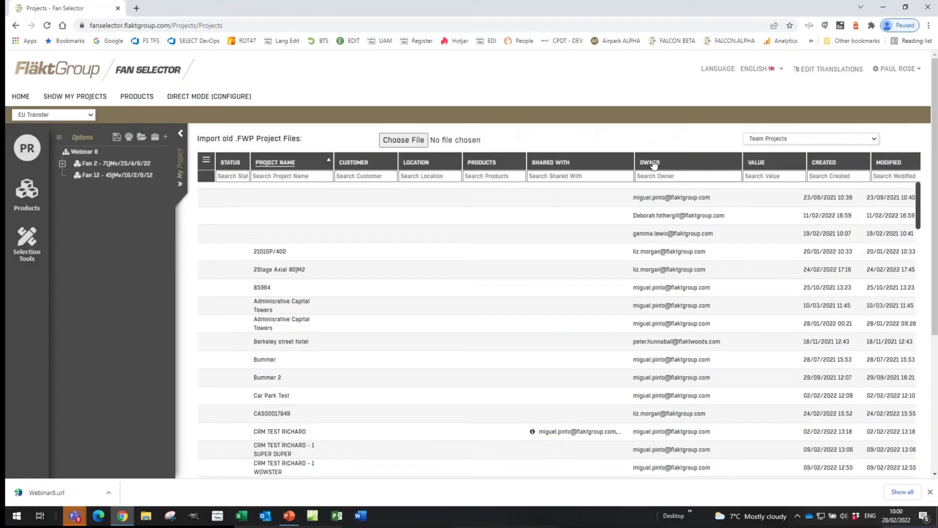
left_click_drag(920, 199, 919, 462)
scroll(887, 401, "down", 4)
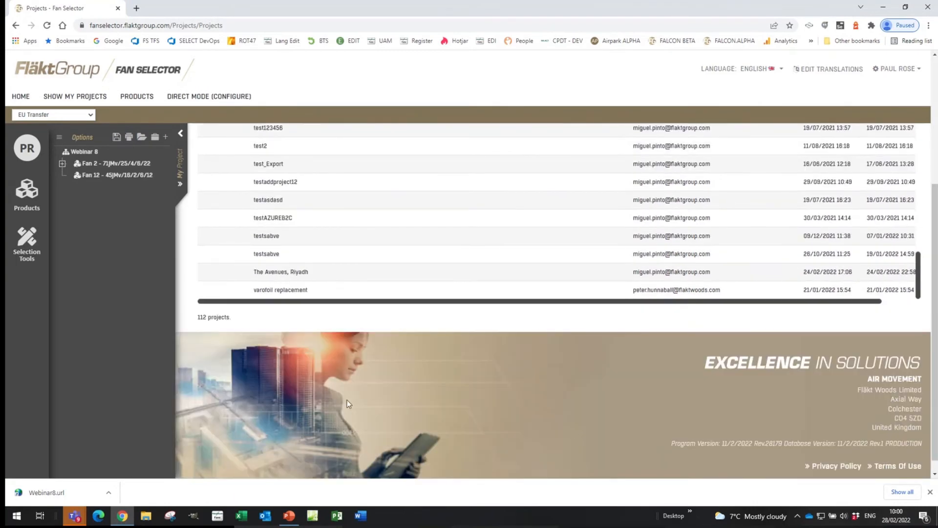
scroll(770, 269, "up", 5)
scroll(770, 268, "up", 15)
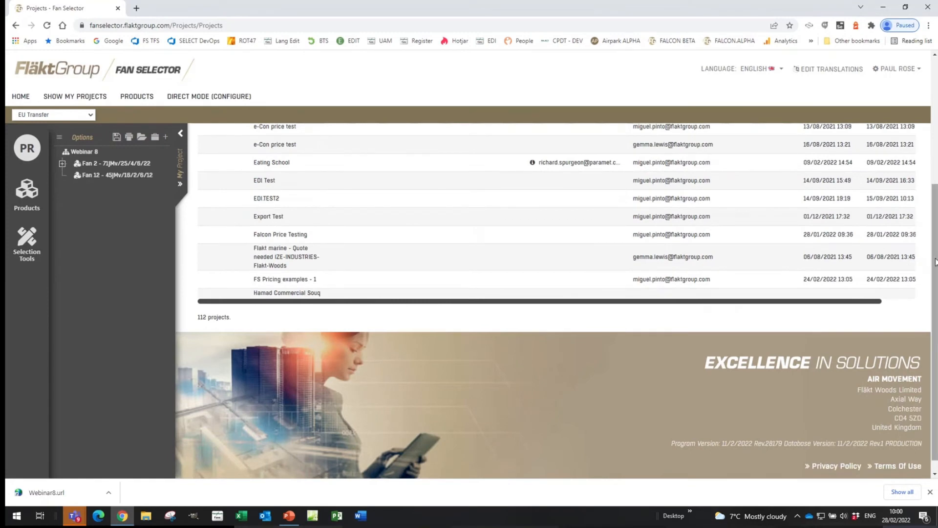
scroll(933, 262, "up", 5)
scroll(672, 287, "up", 10)
scroll(672, 287, "up", 1)
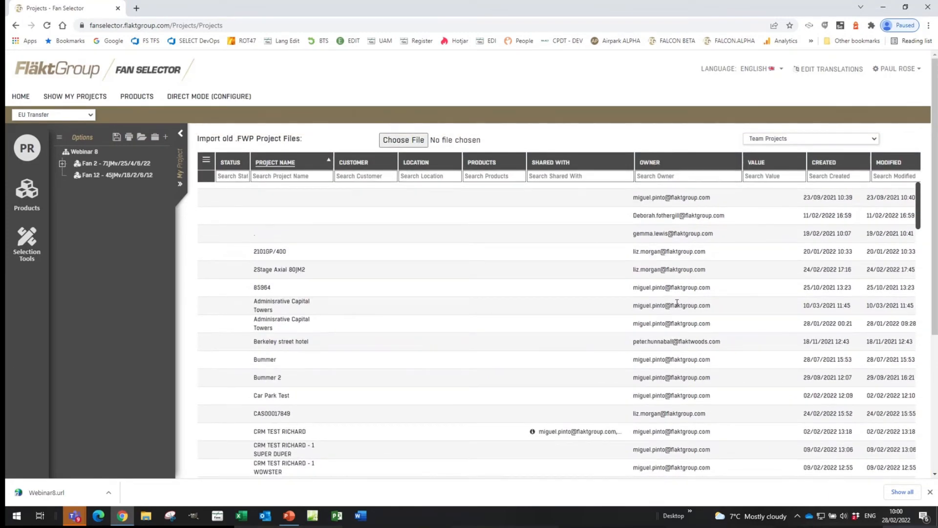
Examine the Shared With and Owner details down the Team Projects list
scroll(538, 273, "down", 2)
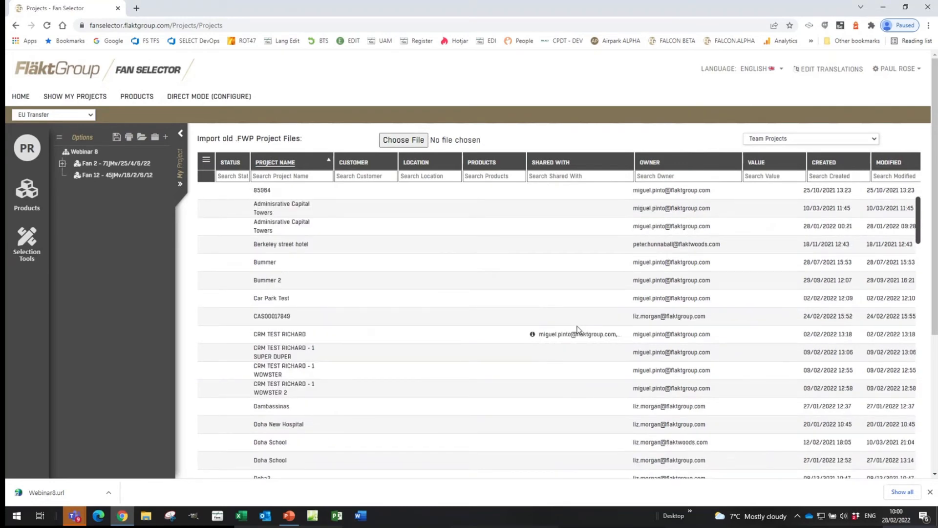
scroll(601, 337, "down", 6)
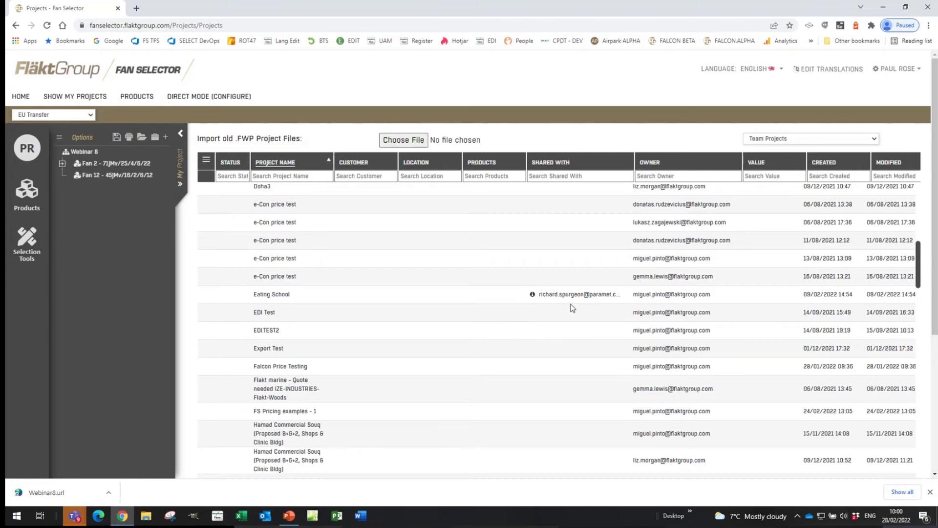
scroll(572, 301, "down", 8)
scroll(598, 274, "down", 9)
scroll(587, 307, "down", 8)
scroll(583, 312, "down", 1)
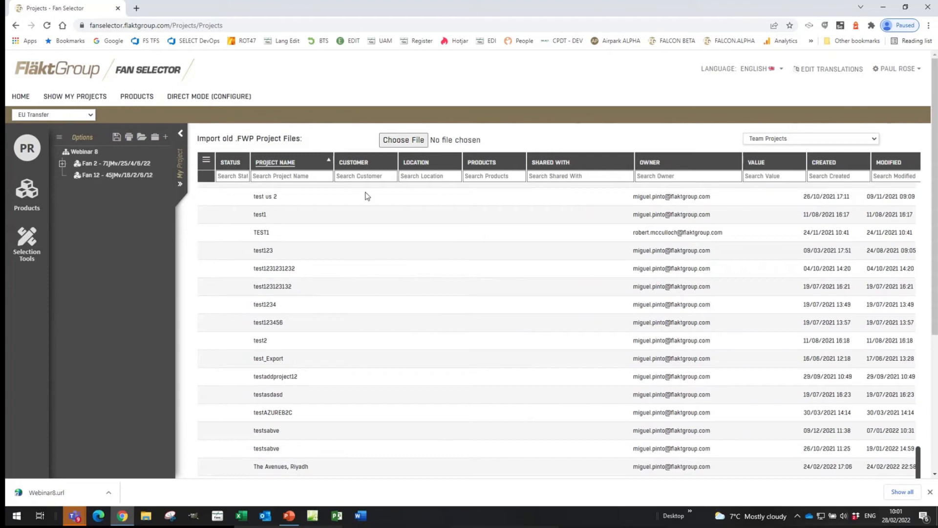
Select the lowercase test1 project in the team list and dismiss the browser's downloads bar
left_click(313, 219)
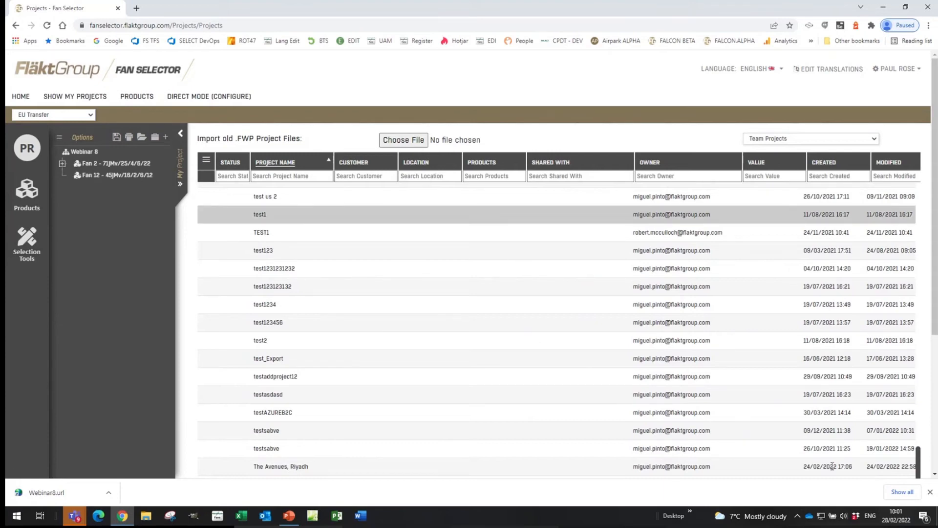
scroll(832, 466, "down", 3)
left_click(930, 491)
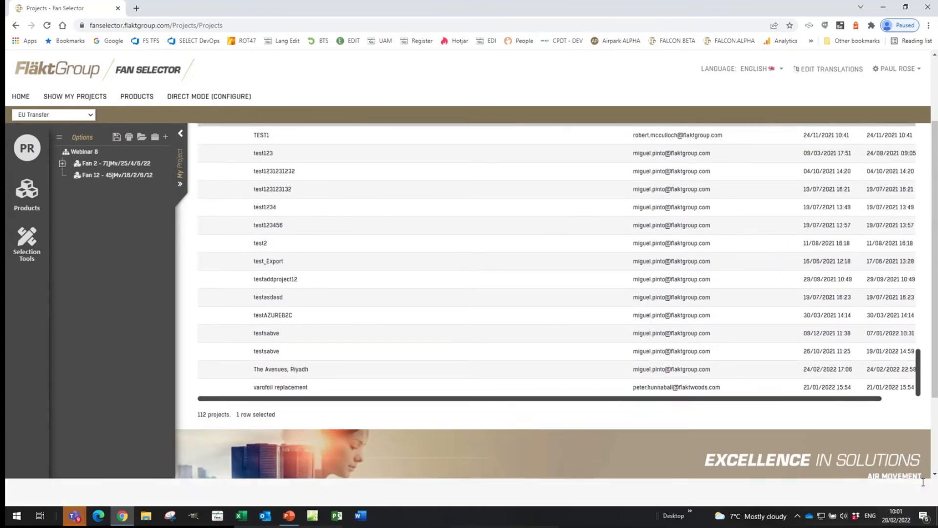
Check the actions offered for the test project created 13/09/2021 16:25 without choosing any, and collapse the My Project panel
scroll(893, 391, "up", 2)
left_click_drag(842, 398, 912, 402)
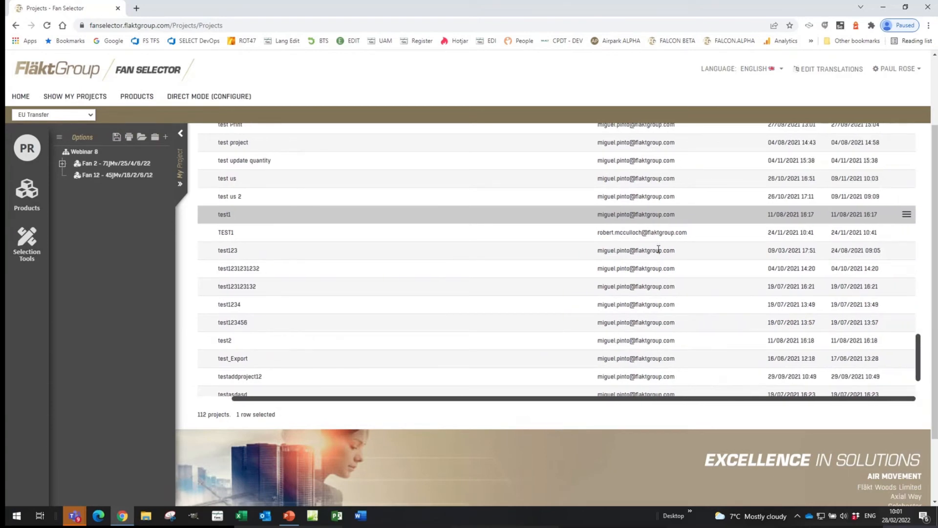
scroll(587, 225, "up", 5)
scroll(342, 203, "up", 5)
scroll(328, 215, "up", 15)
scroll(327, 227, "down", 15)
scroll(553, 229, "down", 10)
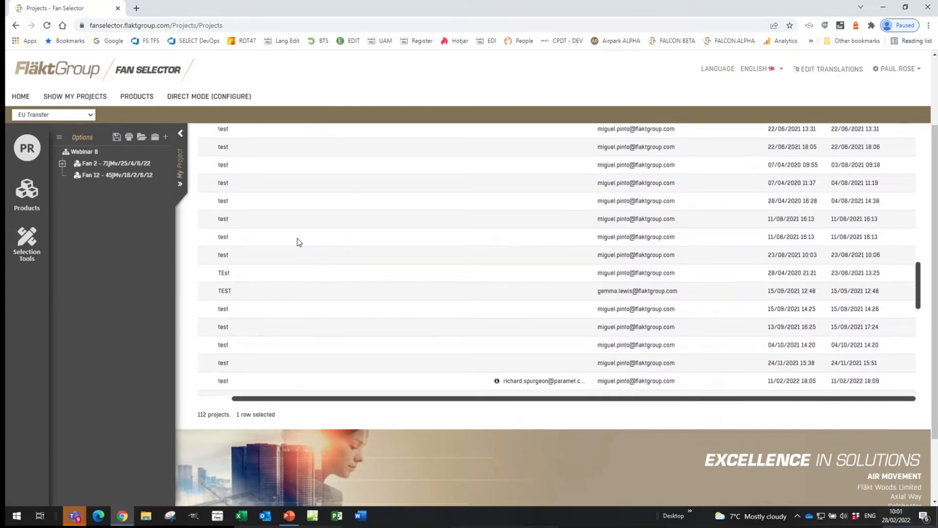
scroll(298, 234, "down", 2)
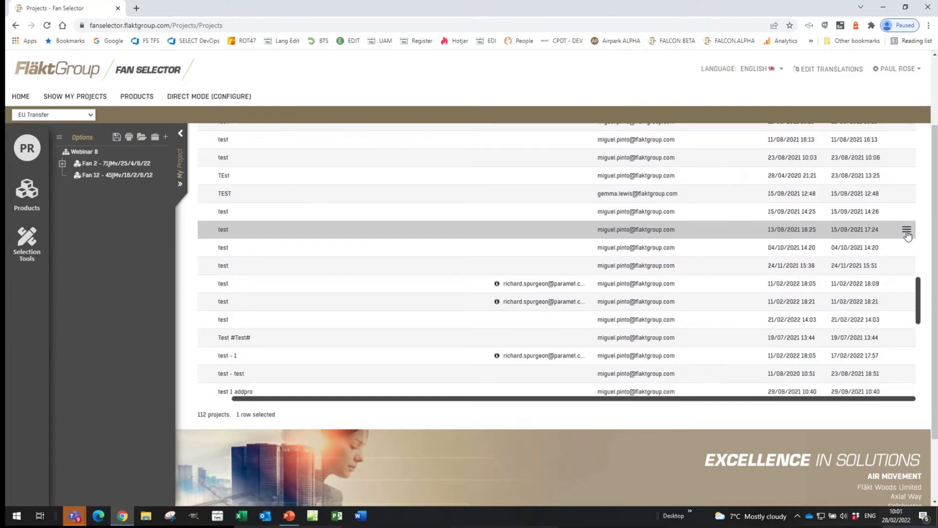
left_click(906, 232)
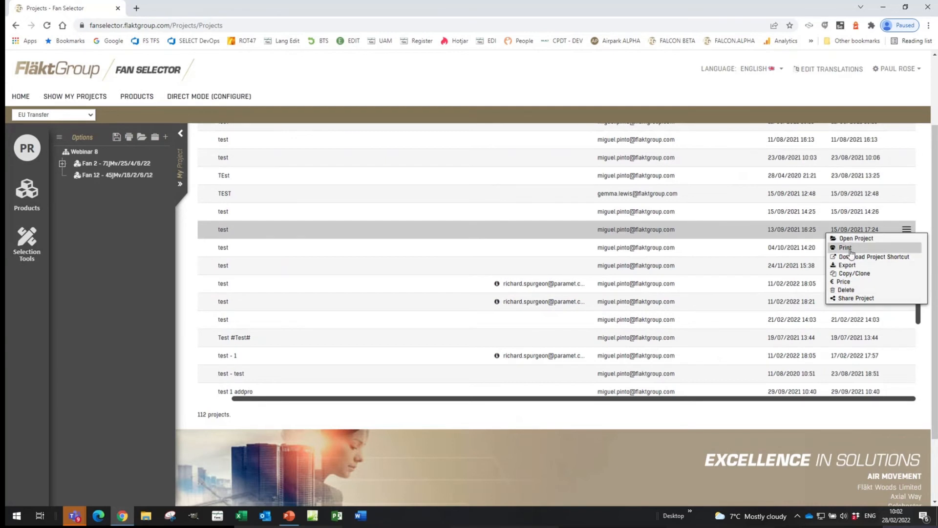
left_click(922, 187)
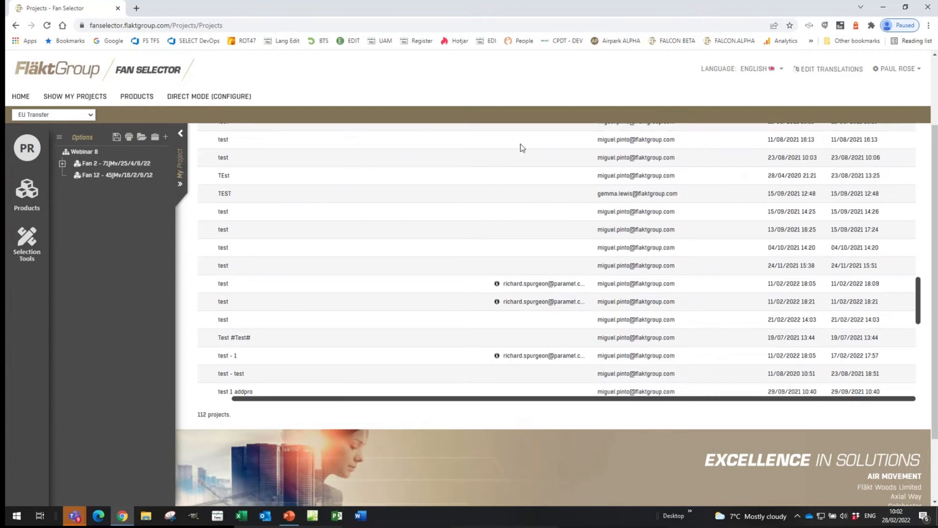
left_click(181, 135)
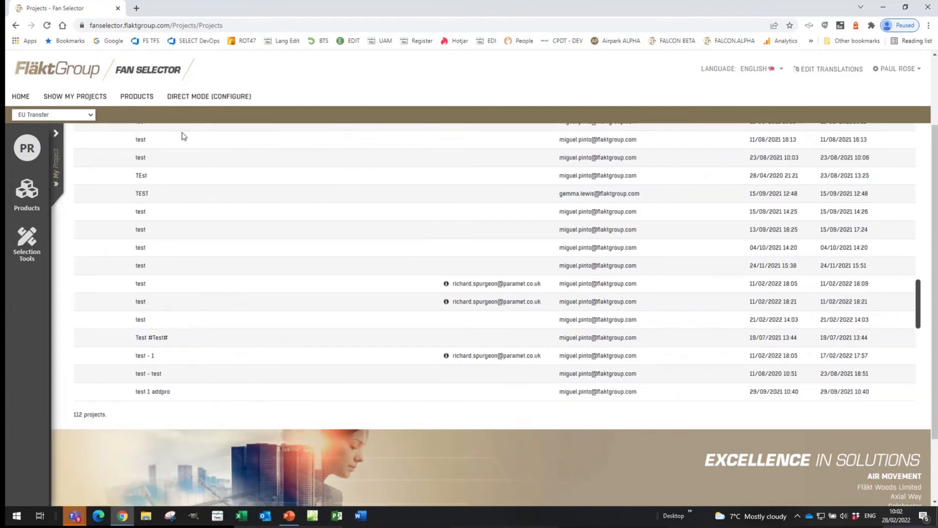
Open the product selection page for all Car Park Jet Fans
left_click(136, 100)
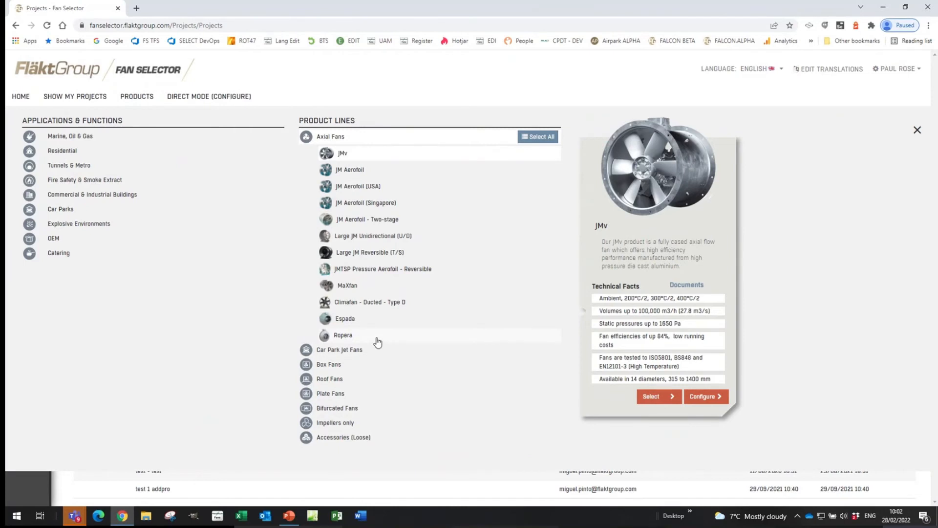
left_click(340, 351)
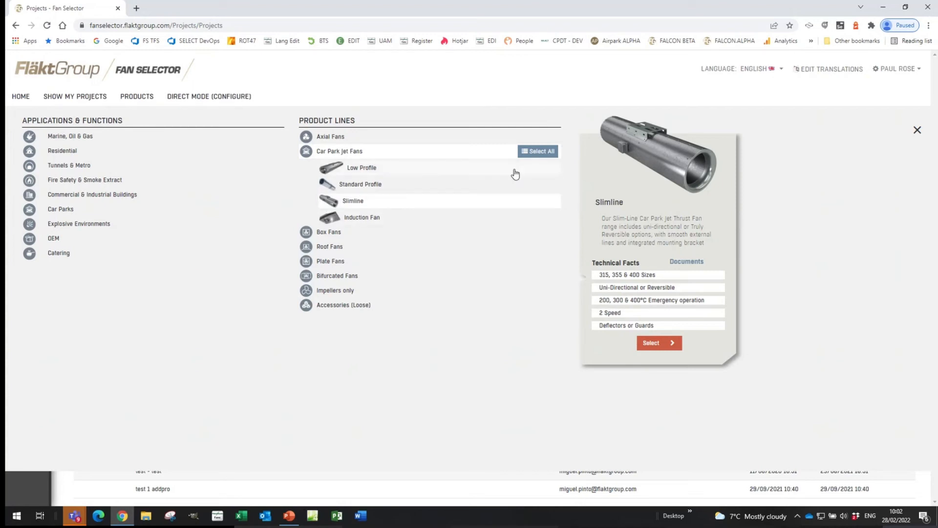
left_click(550, 156)
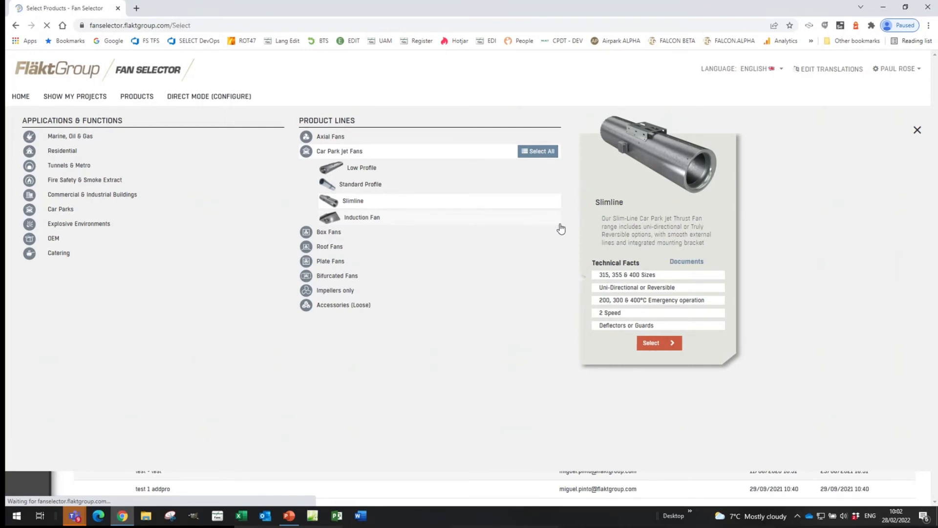
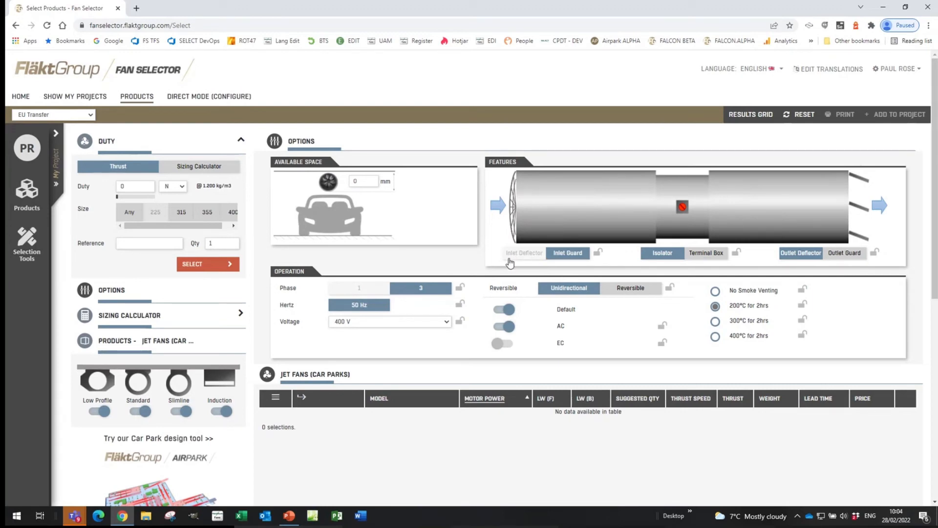
Apply the Inlet Deflector option over the conflicting settings and run the jet fan selection for size 355
left_click(531, 254)
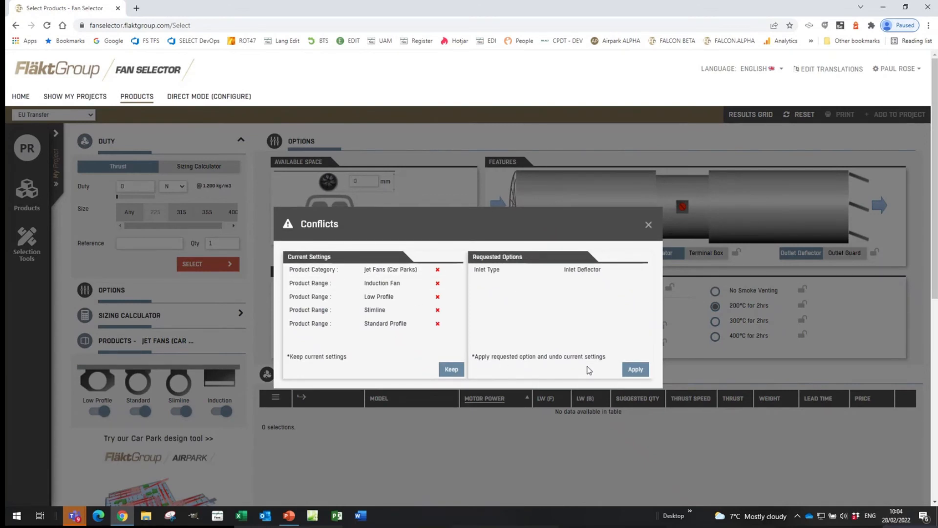
left_click(634, 369)
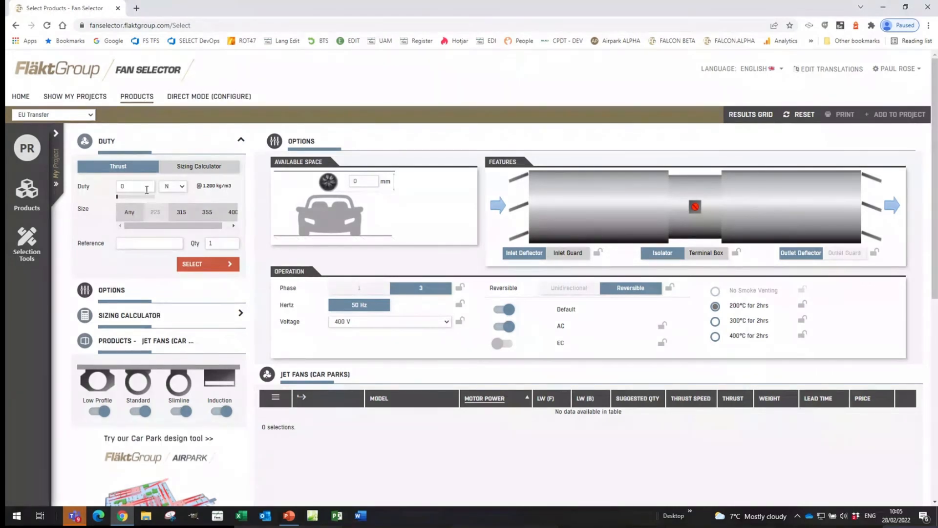
left_click(207, 214)
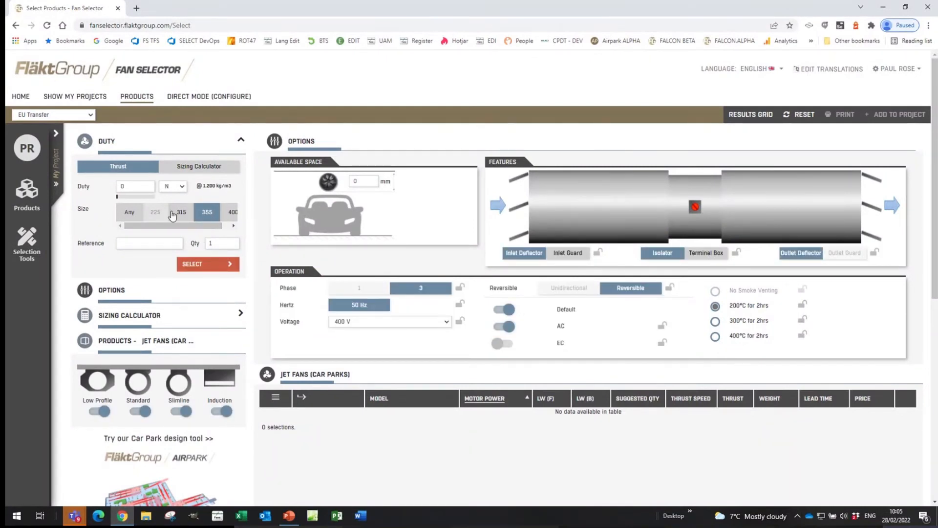
left_click(199, 265)
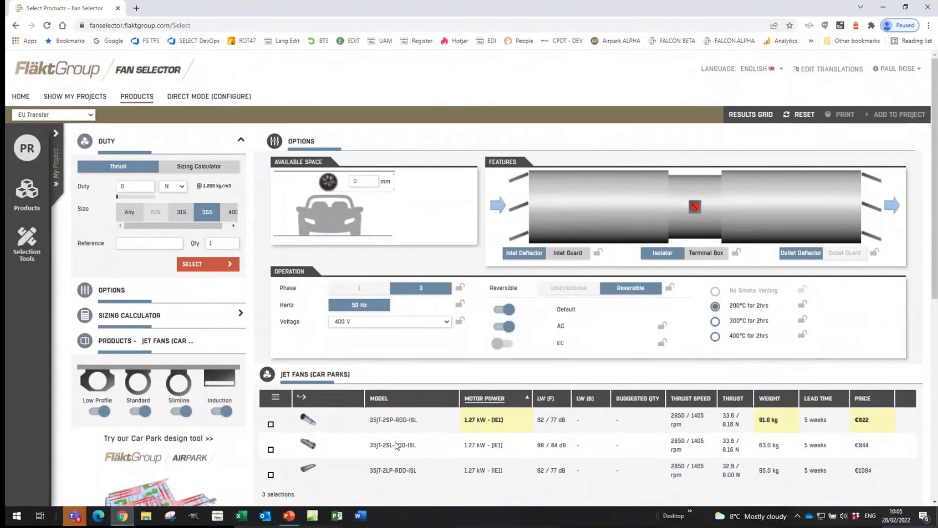
Review the summary of jet fan 35JT-2SP-RDD-ISL, including performance curve, dimensions and acoustics, and return to the results grid
left_click(397, 428)
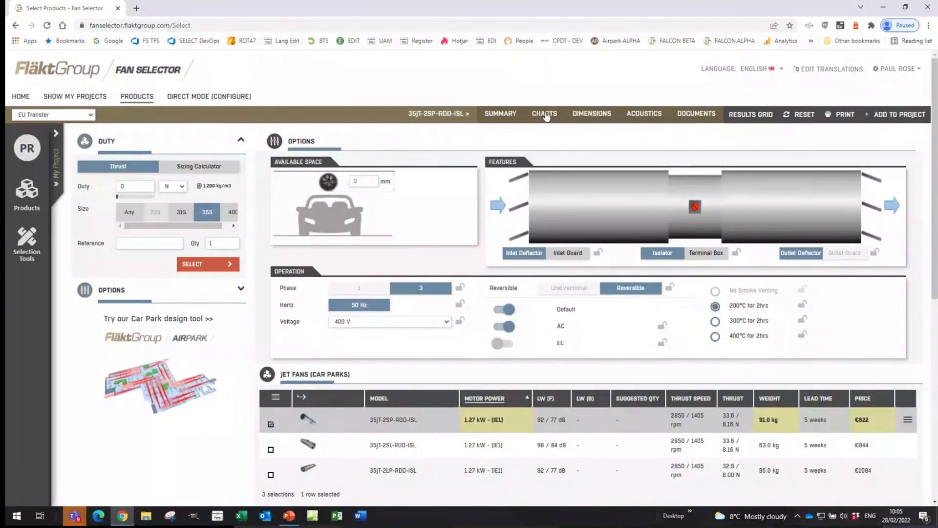
left_click(501, 113)
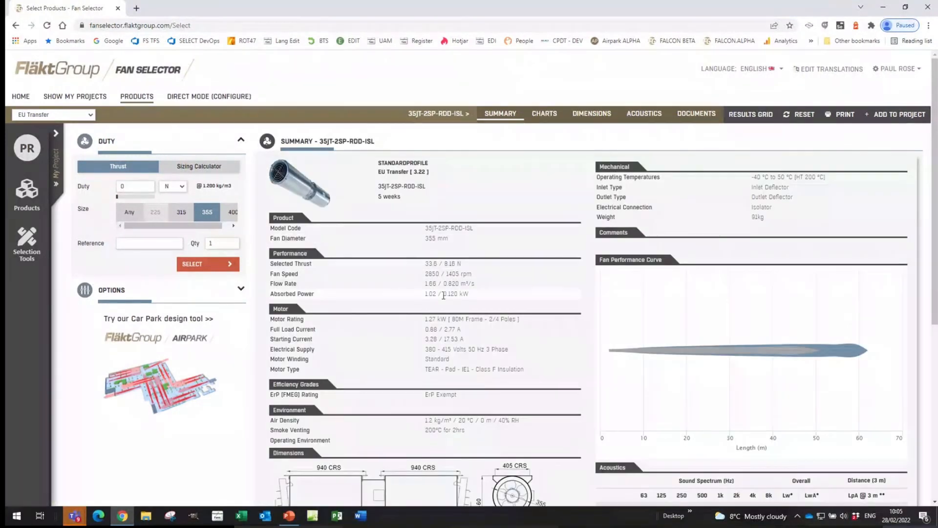
scroll(443, 295, "down", 2)
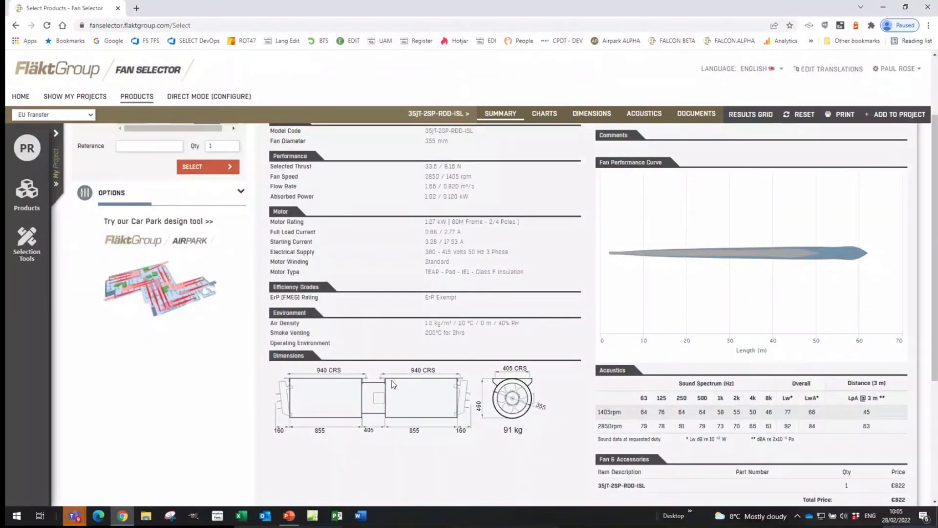
scroll(408, 398, "up", 2)
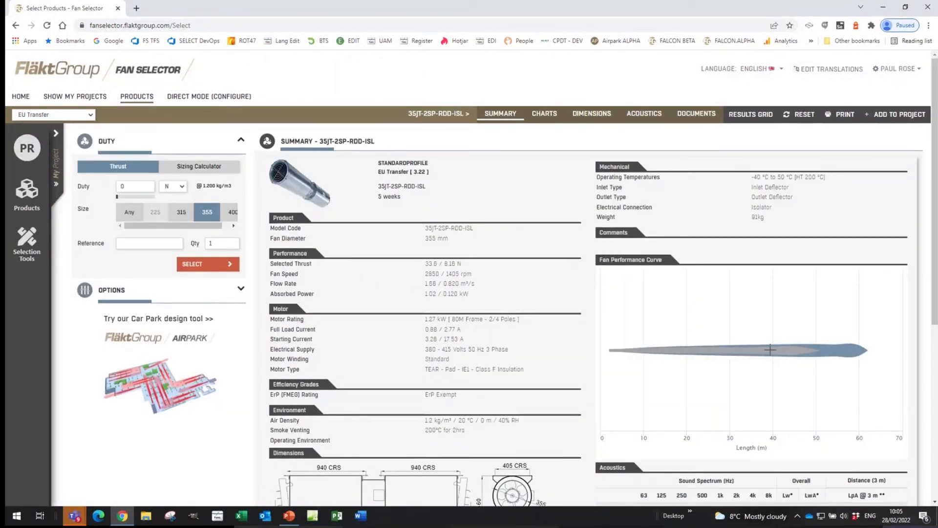
scroll(770, 349, "down", 3)
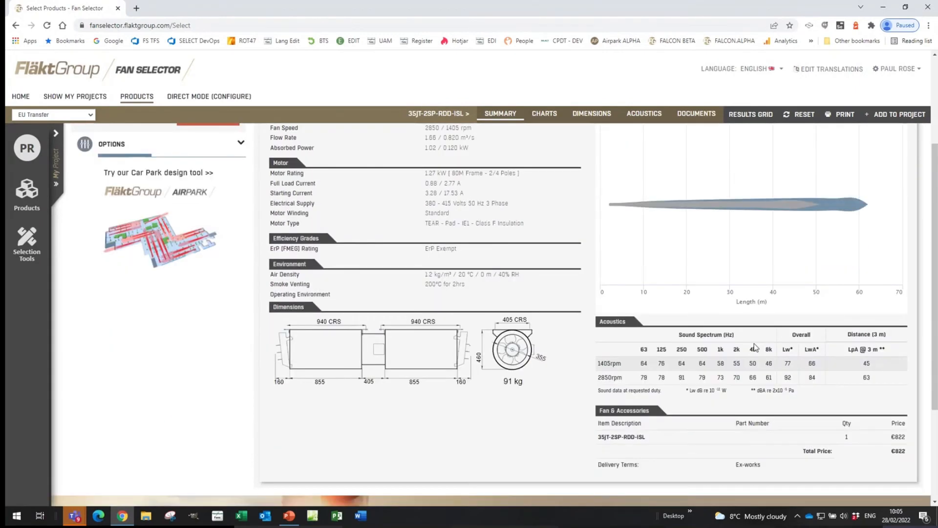
scroll(735, 453, "up", 3)
scroll(728, 446, "down", 3)
scroll(610, 160, "up", 3)
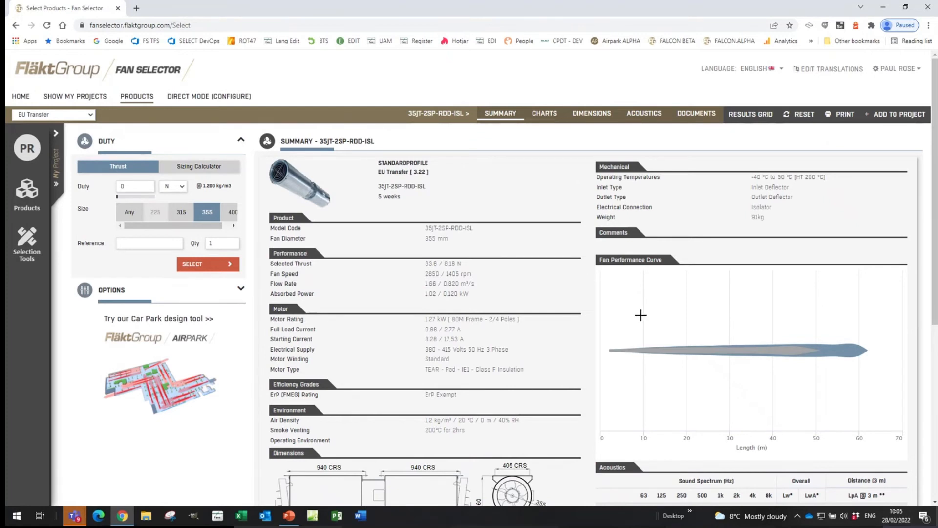
left_click(738, 117)
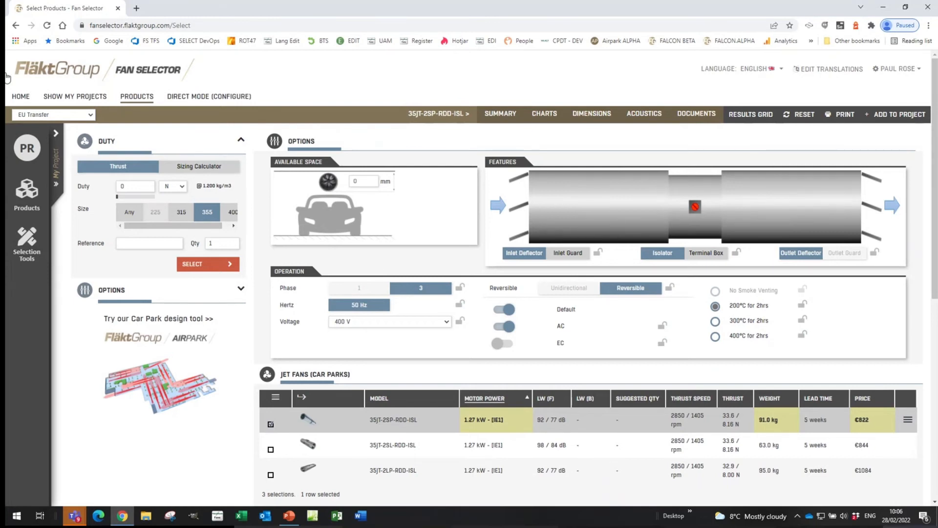
Open the product selection page for all Box Fans and collapse the My Project panel
left_click(143, 96)
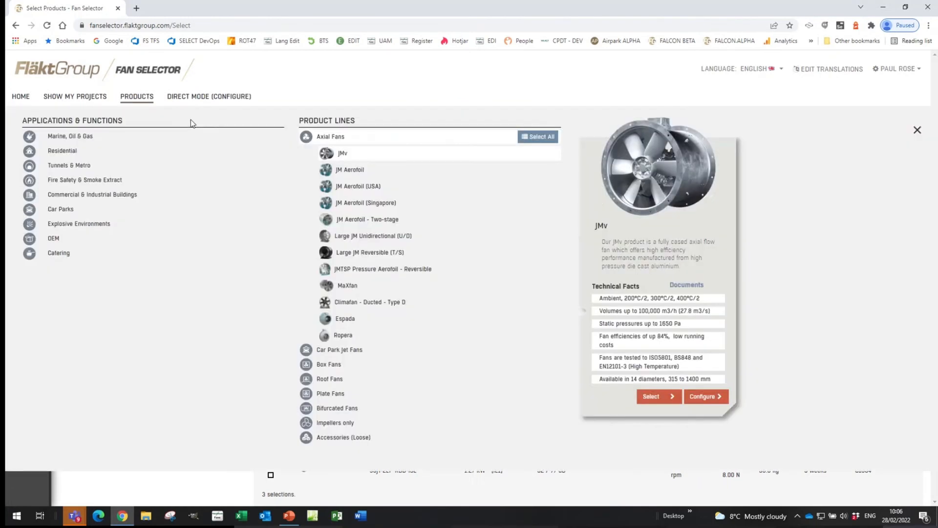
left_click(330, 364)
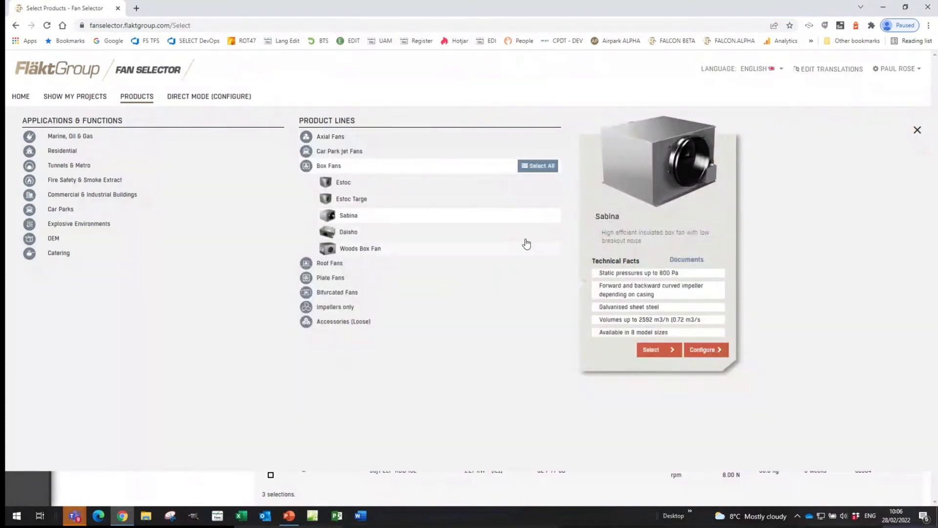
left_click(537, 166)
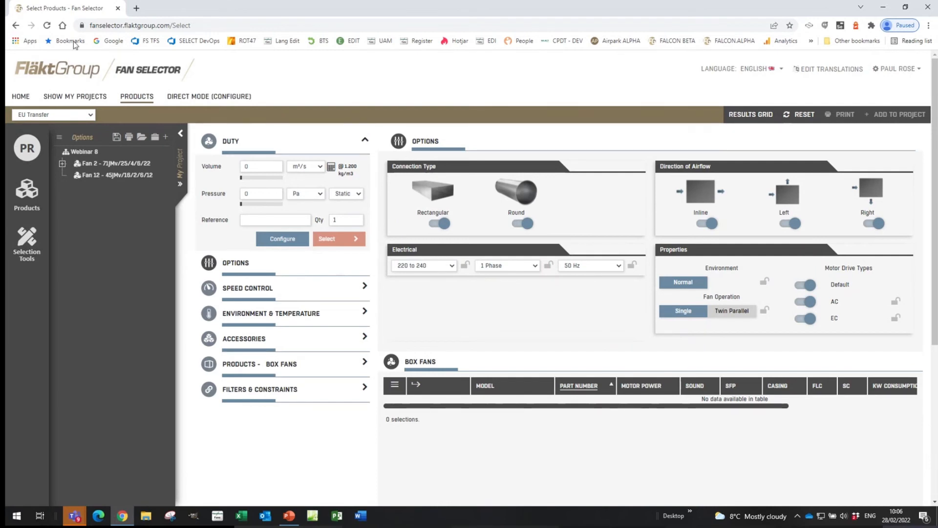
left_click(181, 136)
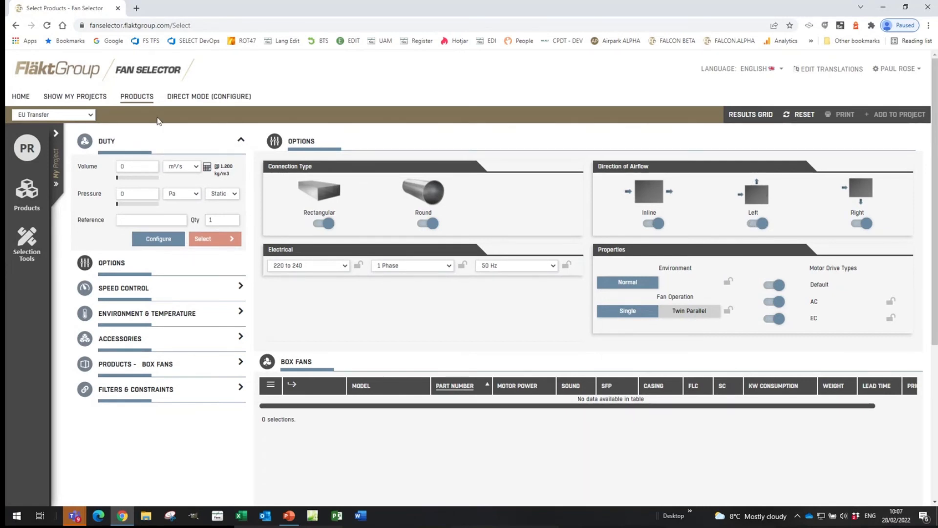
Open the product selection page for all Roof Fans
left_click(151, 101)
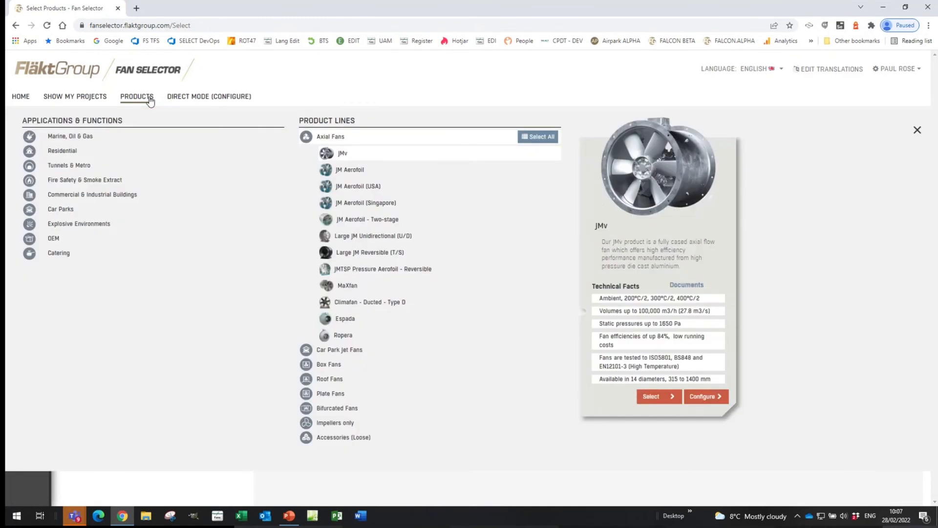
left_click(328, 380)
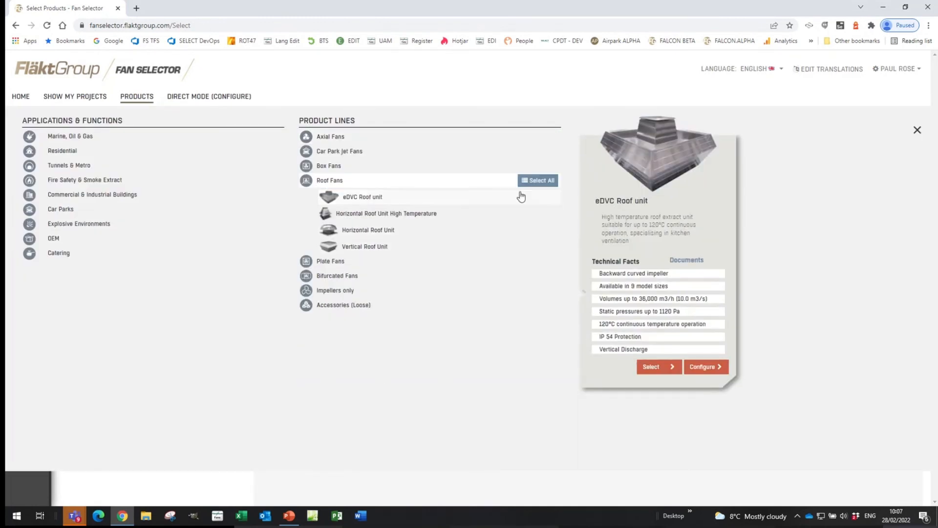
left_click(537, 181)
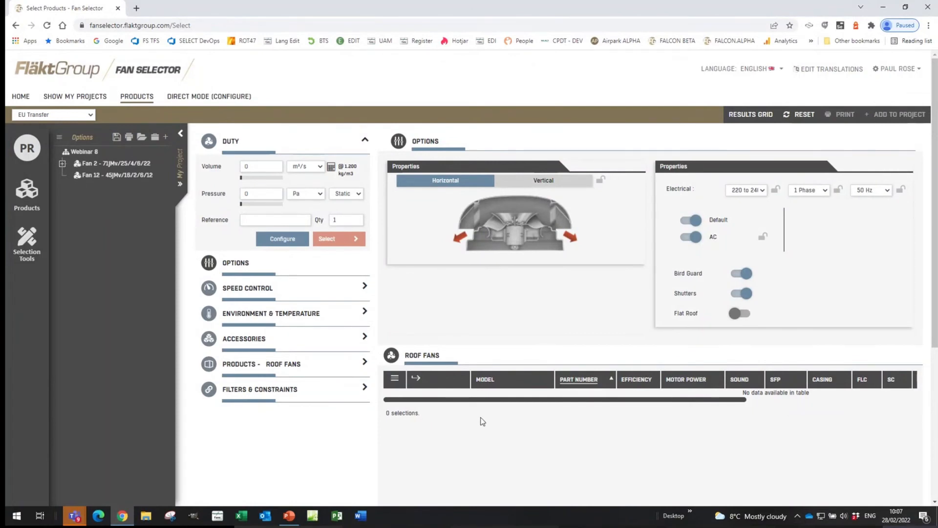
Switch the roof fan discharge to Vertical and back to Horizontal, and check the volume and pressure duty inputs
left_click(552, 181)
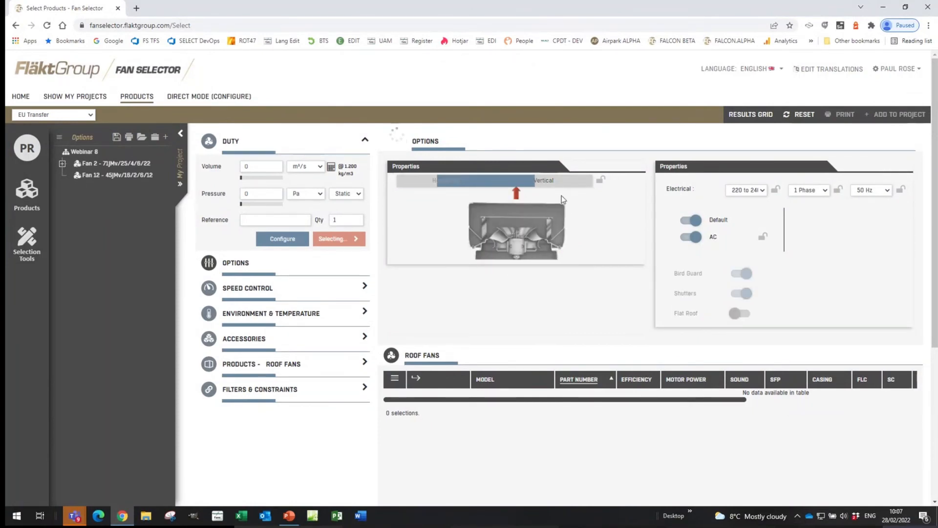
left_click(465, 182)
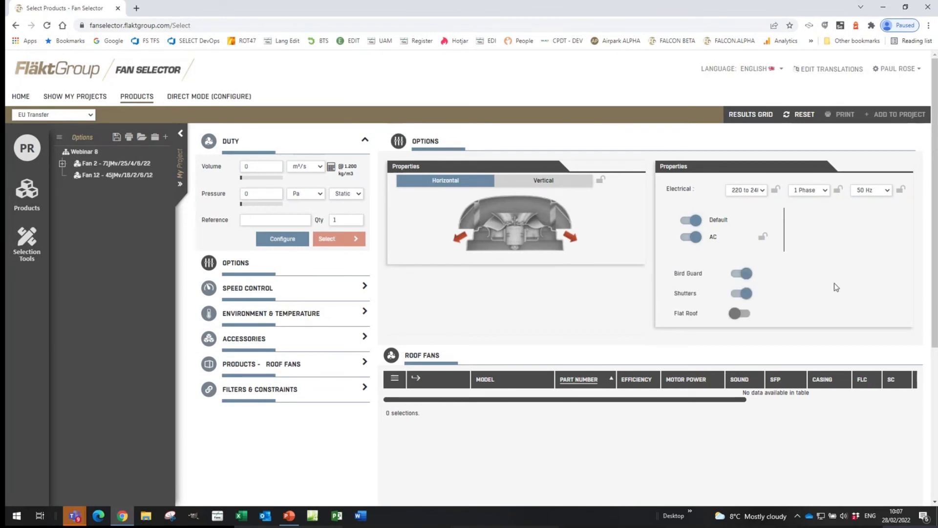
left_click(258, 179)
left_click(264, 194)
Open the selection page for the Jet -JMG - Unidirectional fan under the Tunnels & Metro application
left_click(138, 99)
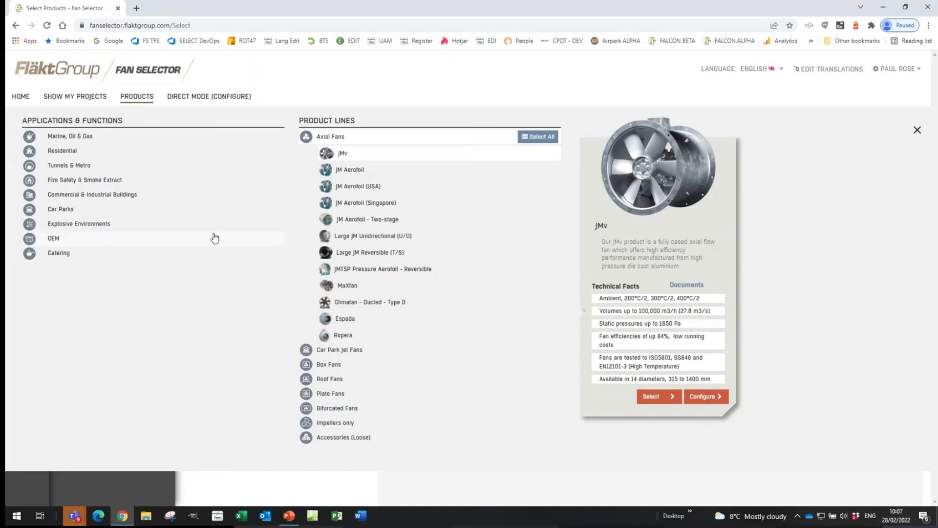
left_click(73, 166)
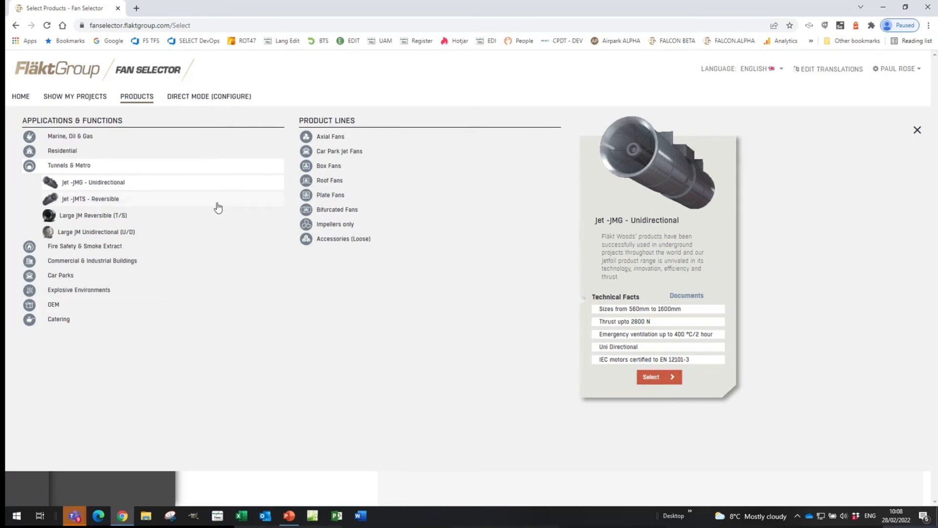
left_click(671, 381)
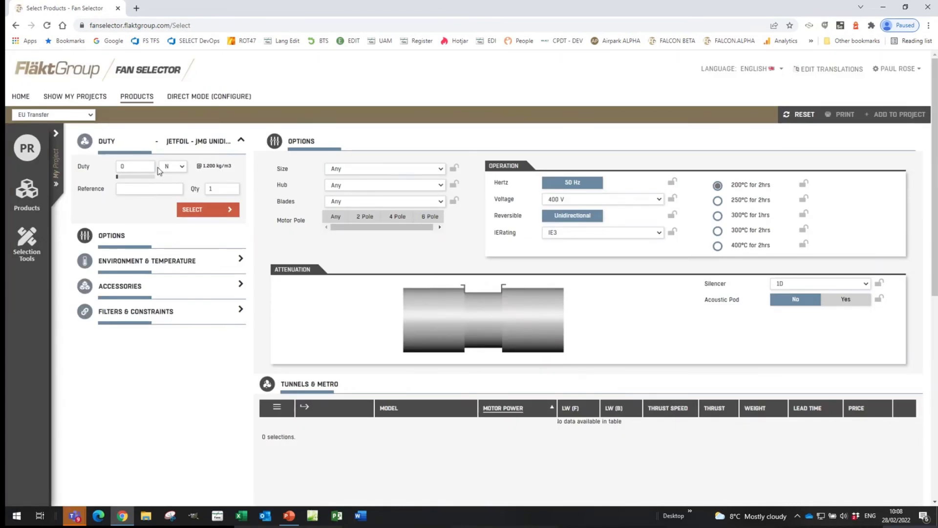
Set the silencer to 2D and the duty to 600 N, and run the tunnel jet fan selection
left_click(138, 166)
left_click(866, 286)
left_click(792, 322)
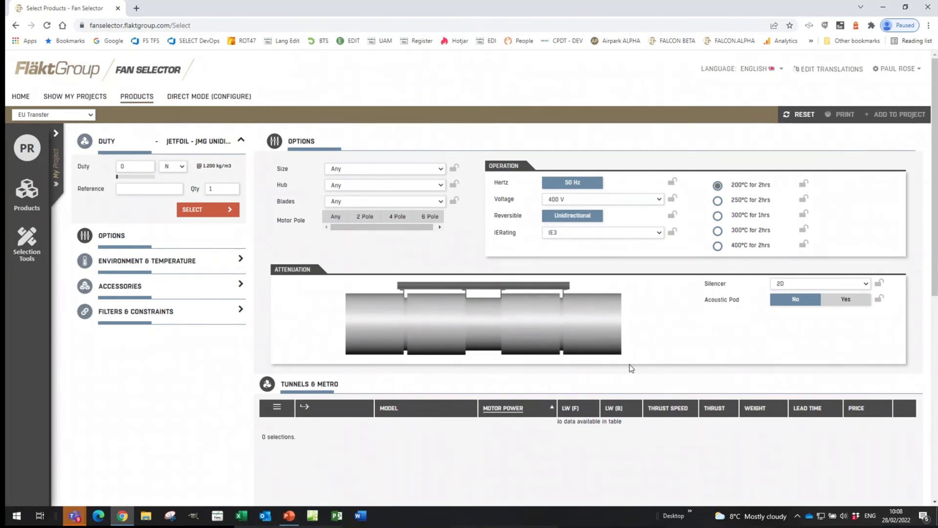
double_click(140, 164)
left_click(203, 213)
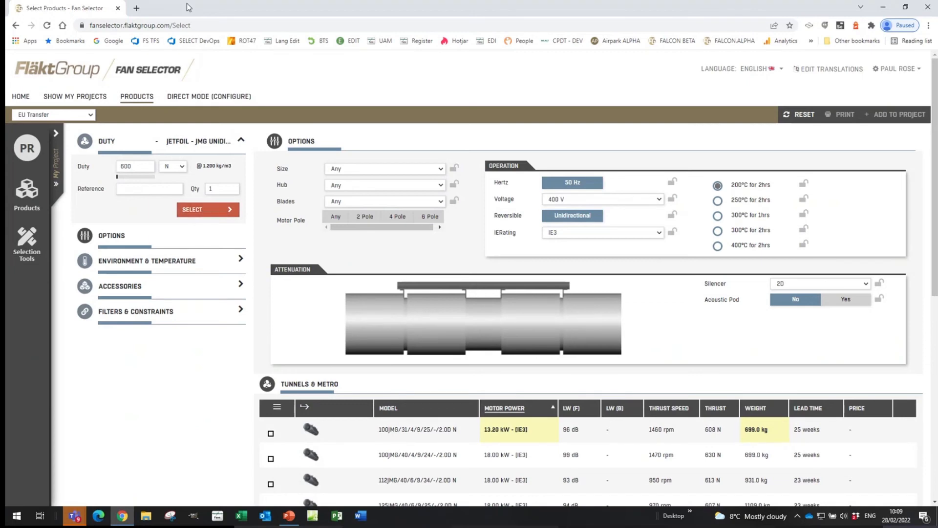
Select 100JMG/40/4/9/24/-/2.0D N from the matching fans and examine its summary, including the performance curve and dimensions
scroll(386, 437, "down", 3)
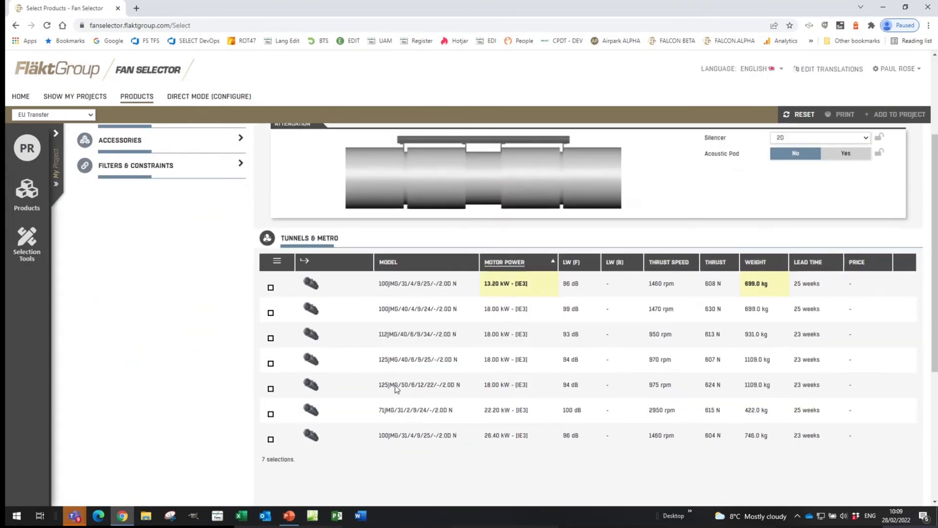
scroll(398, 411, "up", 2)
left_click(437, 408)
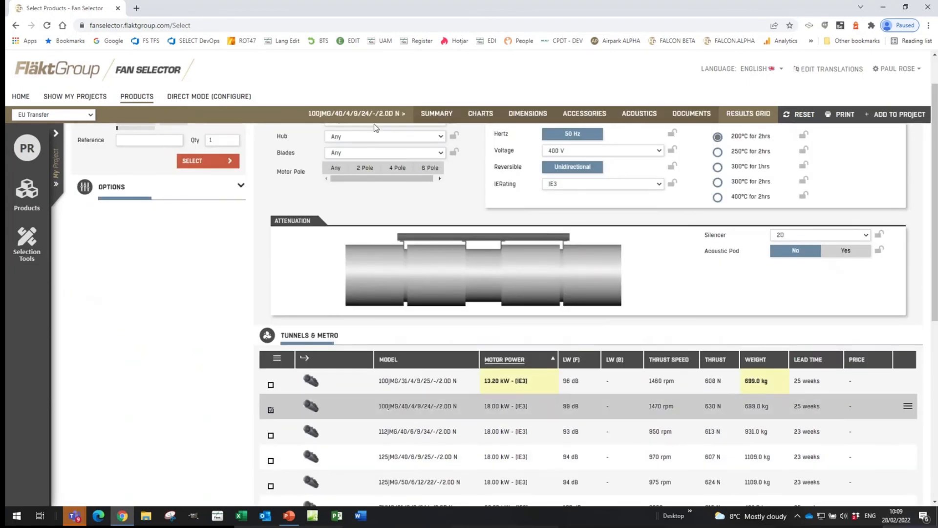
left_click(437, 114)
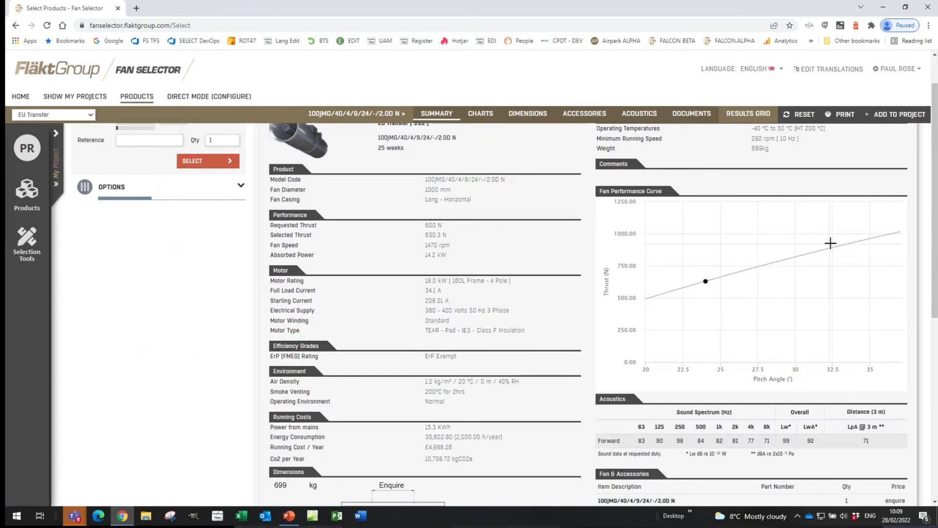
scroll(618, 272, "up", 2)
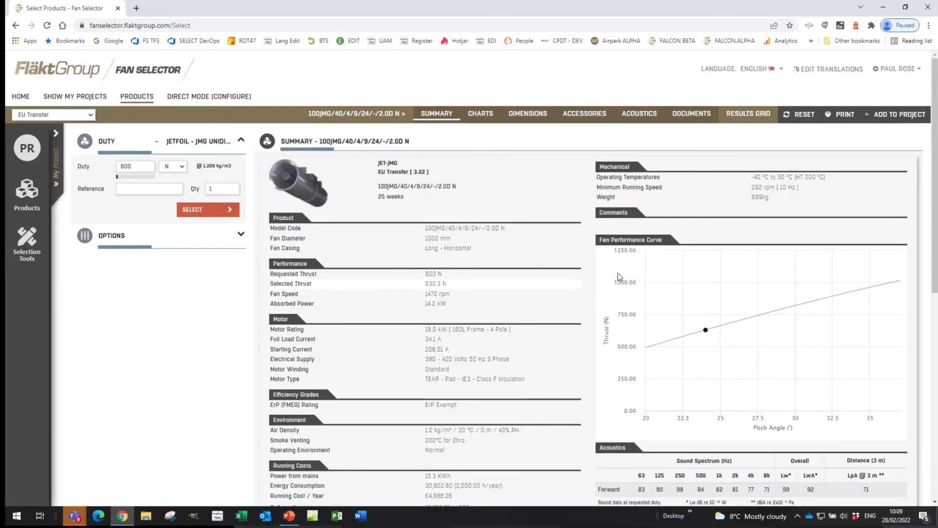
scroll(409, 246, "down", 7)
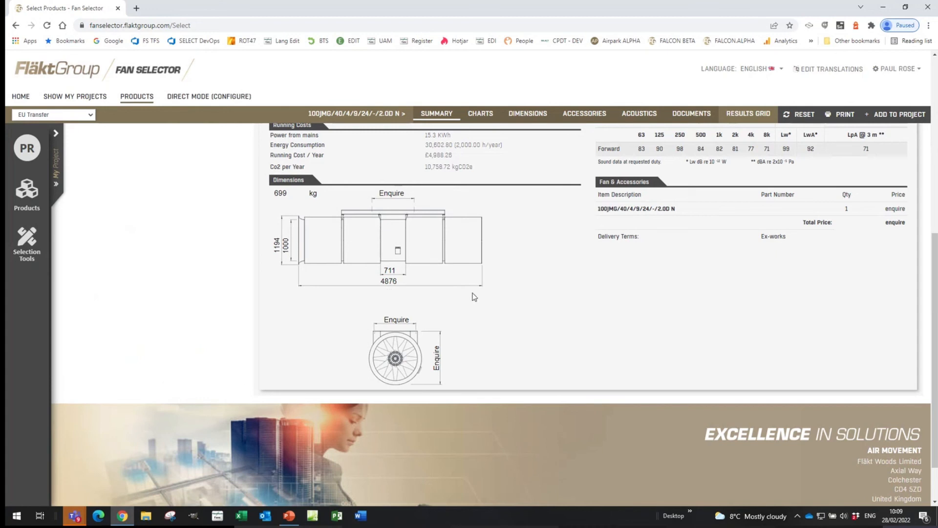
scroll(574, 293, "up", 5)
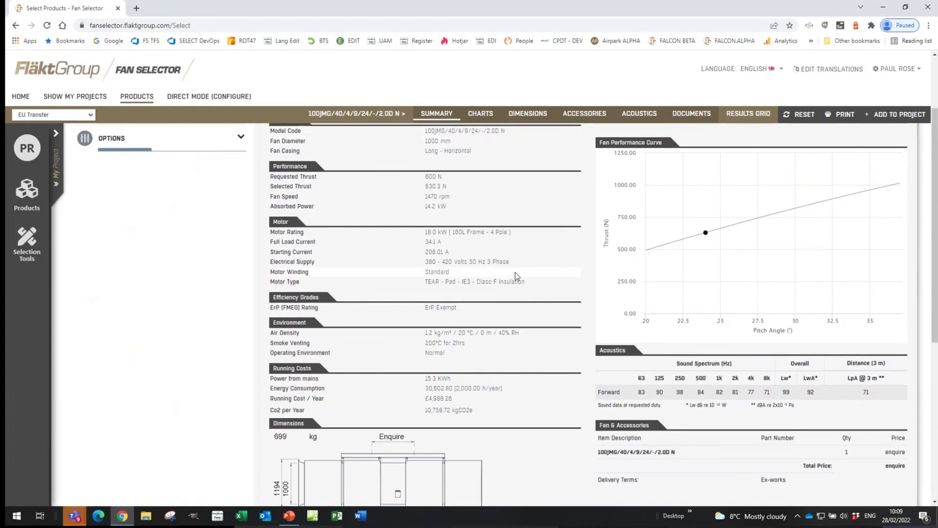
Browse the Commercial & Industrial Buildings application and the Axial Fans product line, and return to the tunnel fan summary
scroll(515, 275, "up", 2)
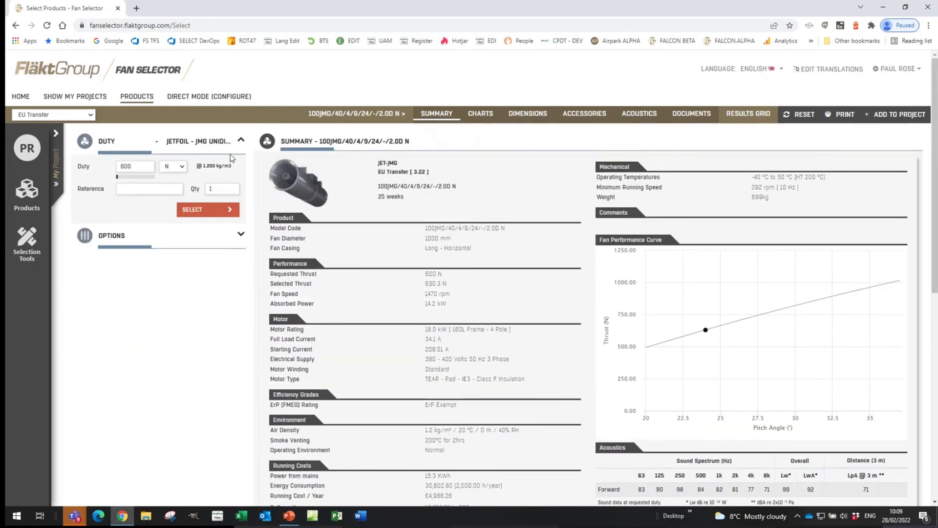
left_click(136, 97)
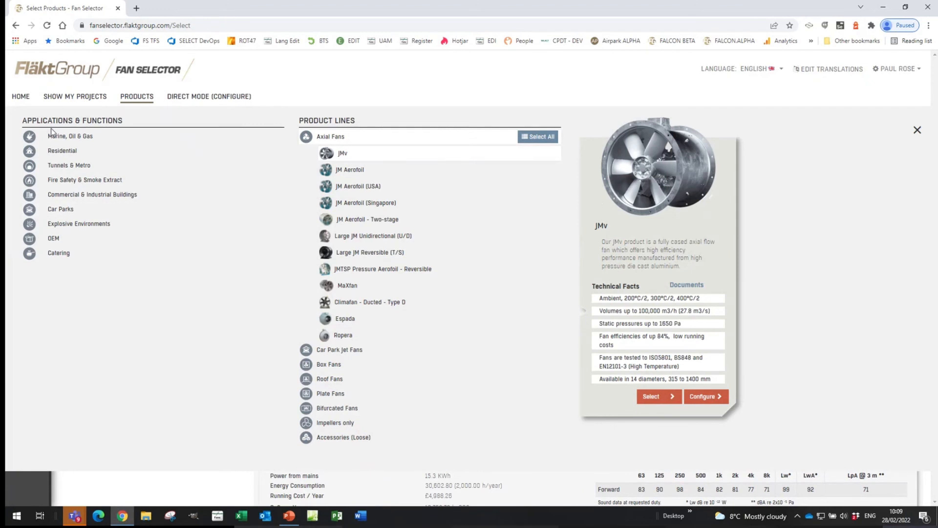
left_click(92, 198)
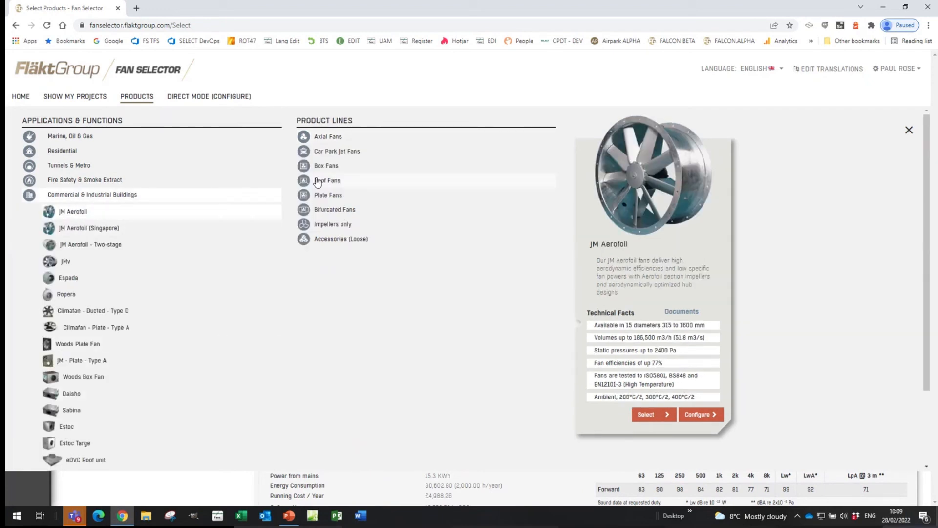
left_click(322, 137)
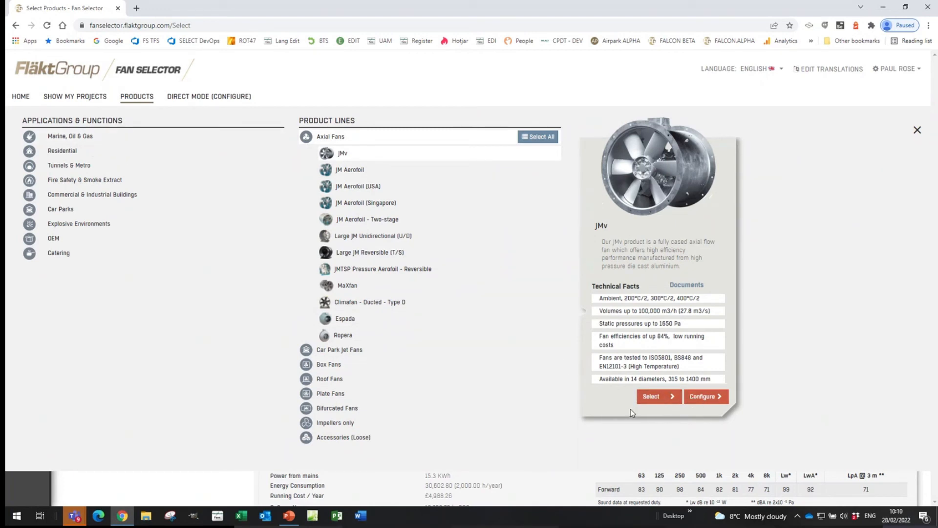
left_click(917, 132)
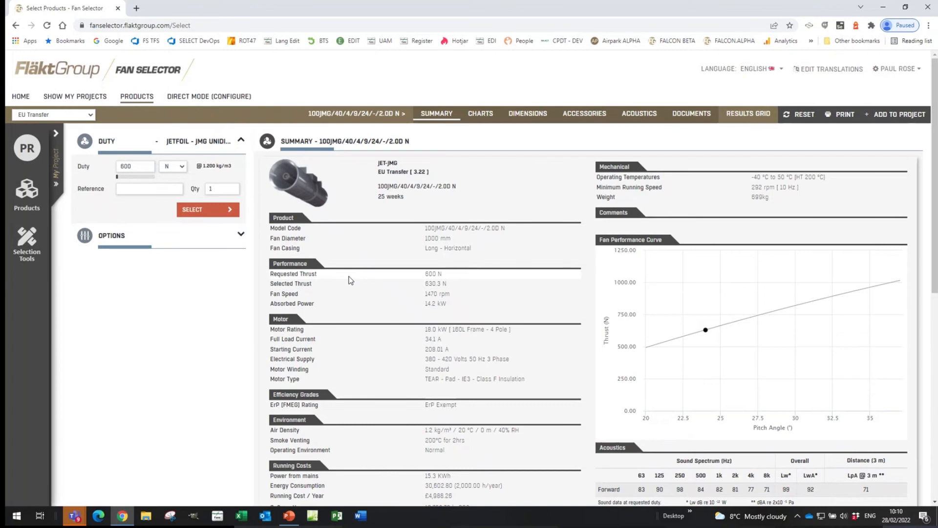
Return to the home page and review the product details of JM Aerofoil (Singapore) and JM Aerofoil - Two-stage
left_click(18, 97)
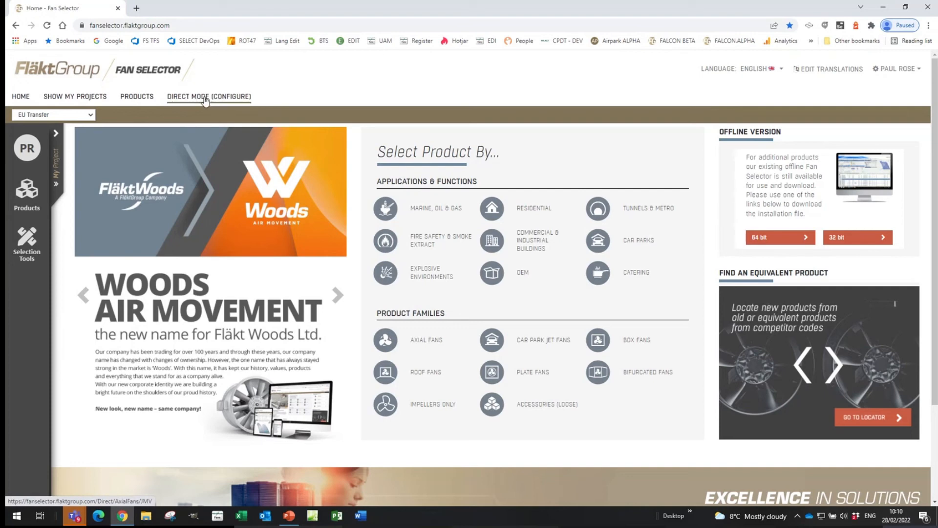
left_click(137, 97)
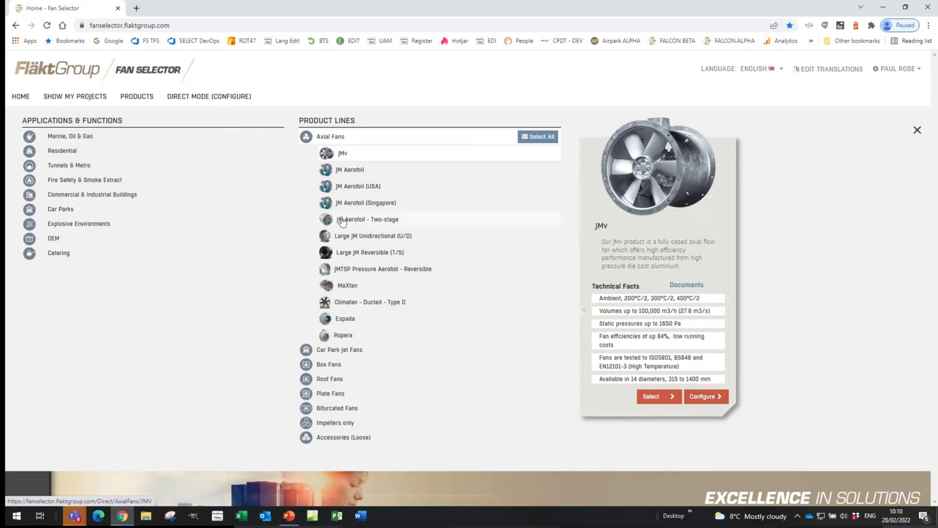
left_click(345, 186)
left_click(361, 202)
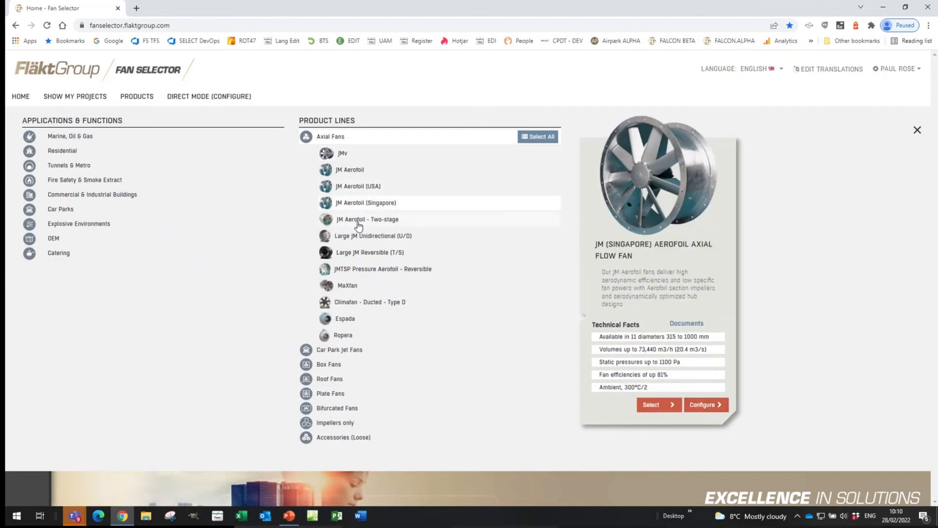
left_click(359, 221)
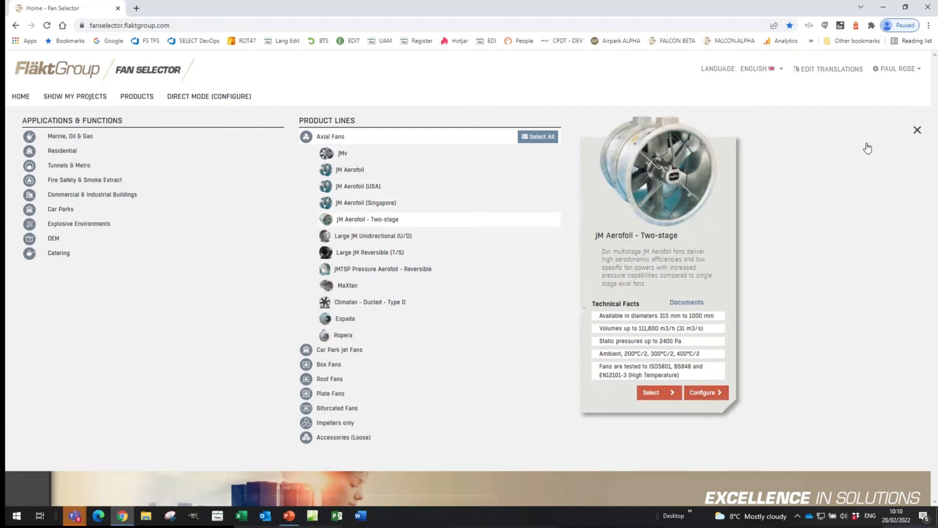
left_click(917, 130)
Open Direct Mode (Configure) with the project tree collapsed, and look through the available axial fan products
left_click(214, 97)
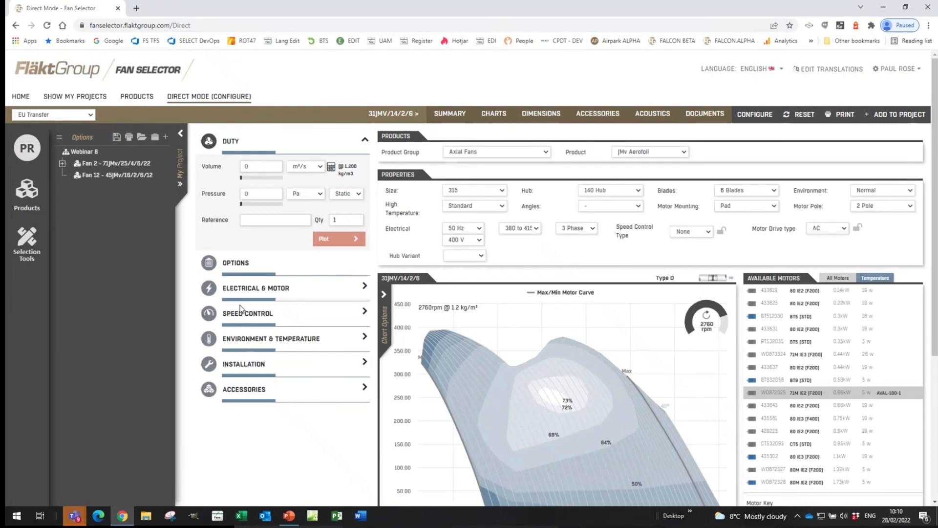
left_click(180, 133)
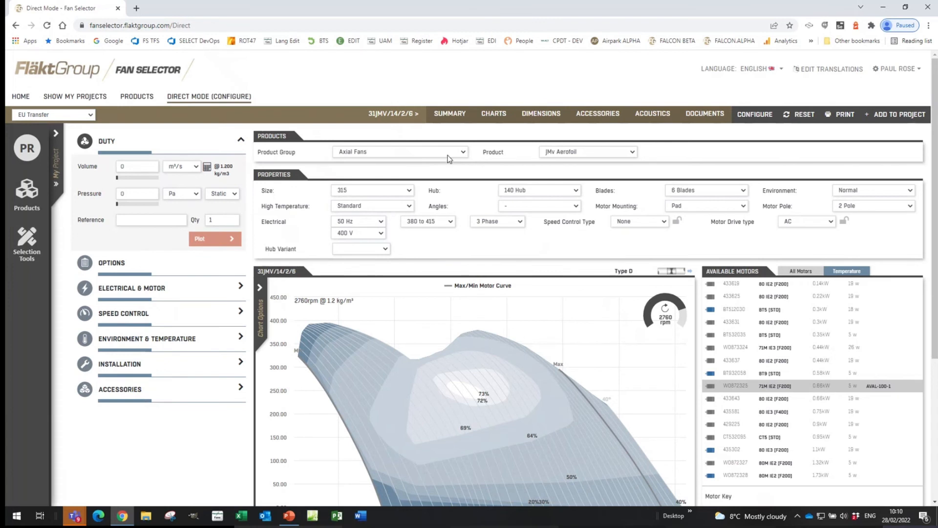
left_click(630, 154)
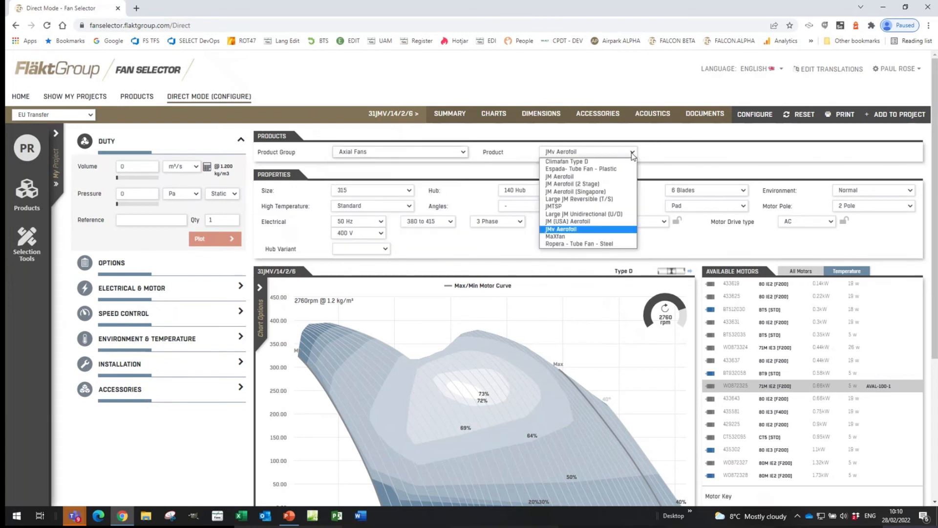
left_click(674, 161)
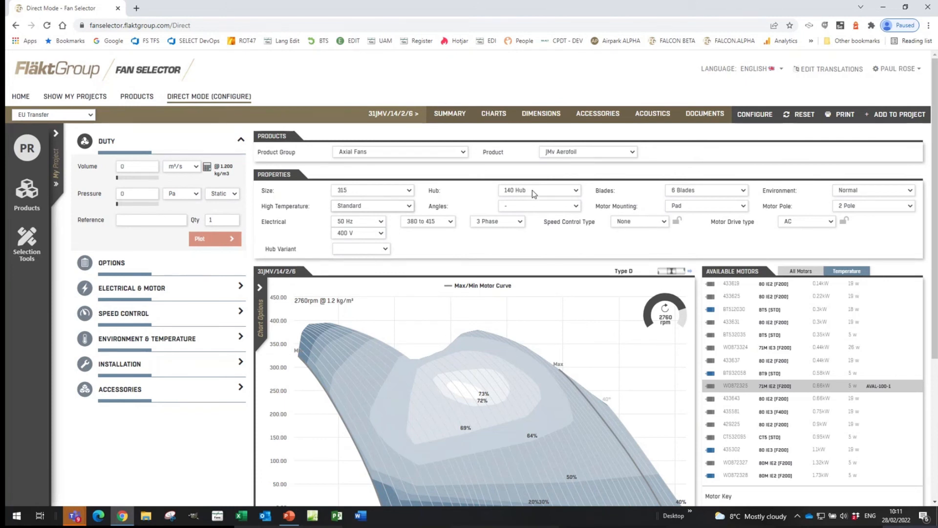
Apply the conflicting 315 Hub option with size 800, and place a duty point at about 4.3 m³/s and 207 Pa
left_click(578, 191)
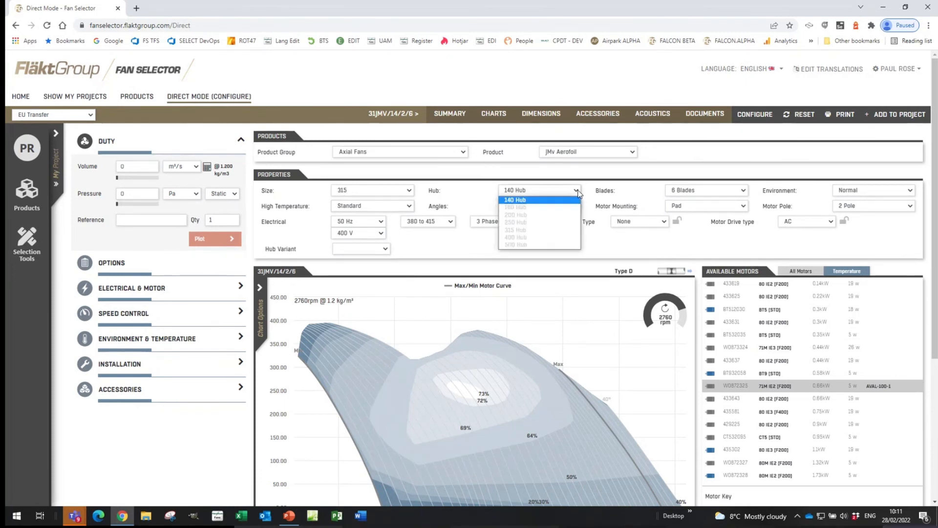
left_click(537, 231)
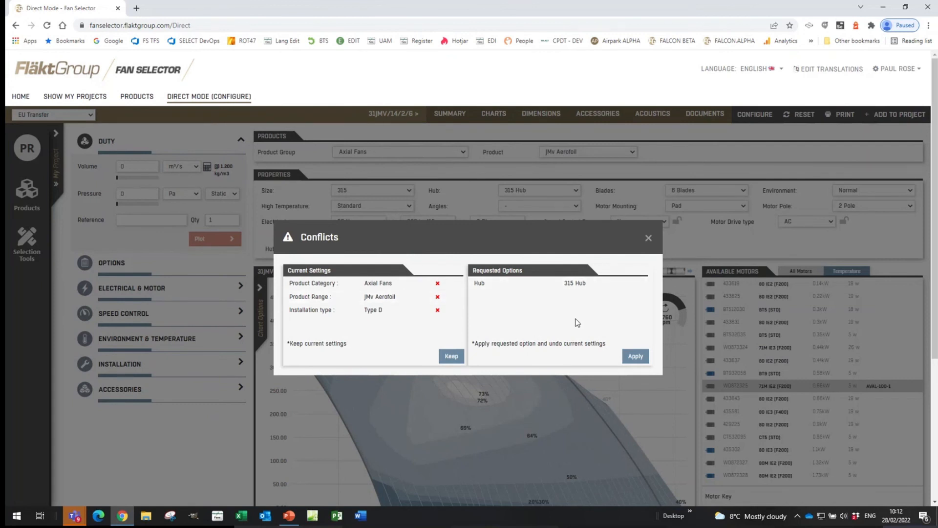
left_click(635, 357)
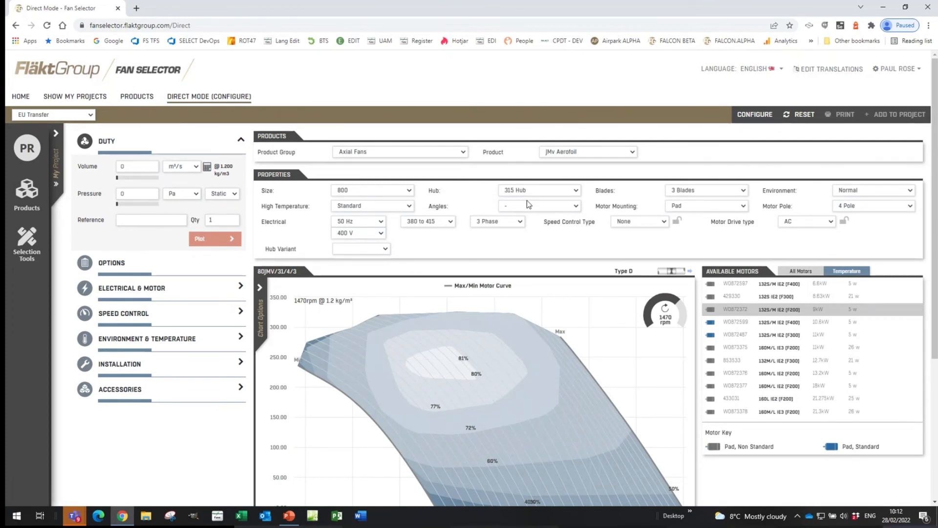
left_click(409, 191)
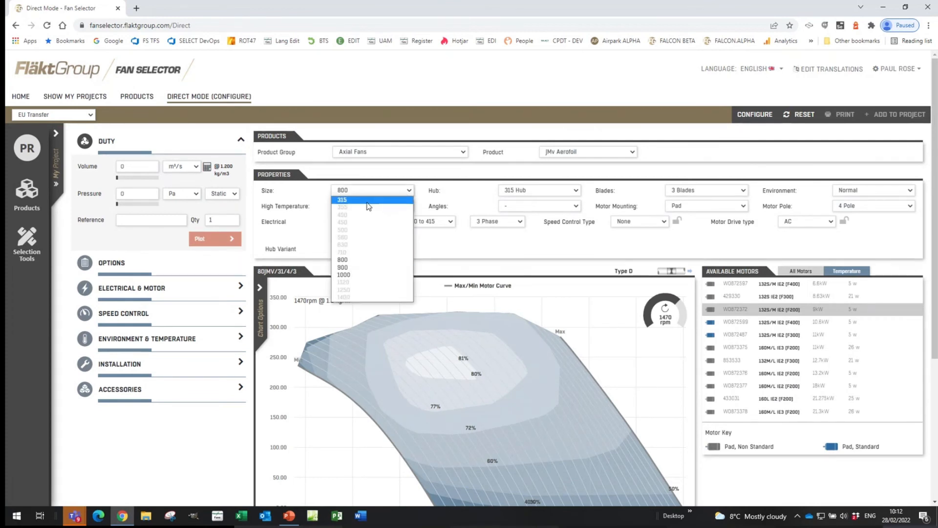
left_click(348, 260)
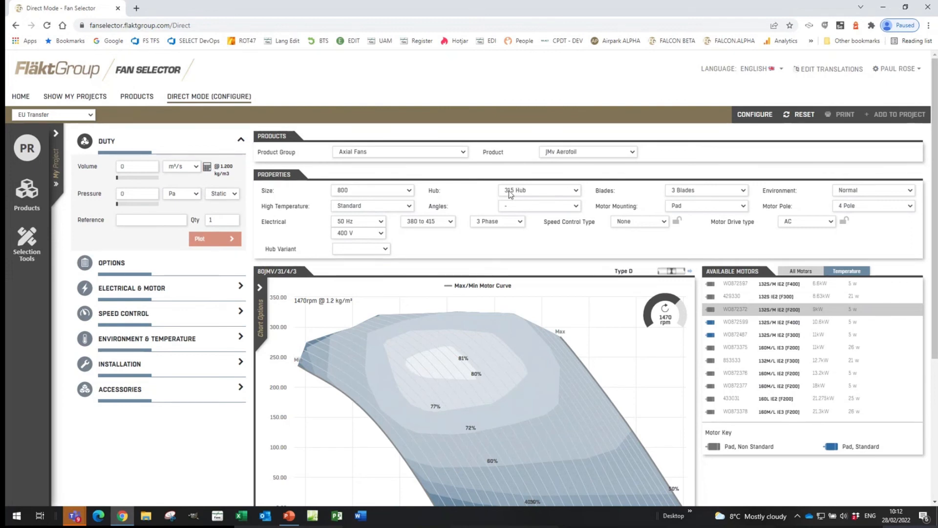
left_click(470, 383)
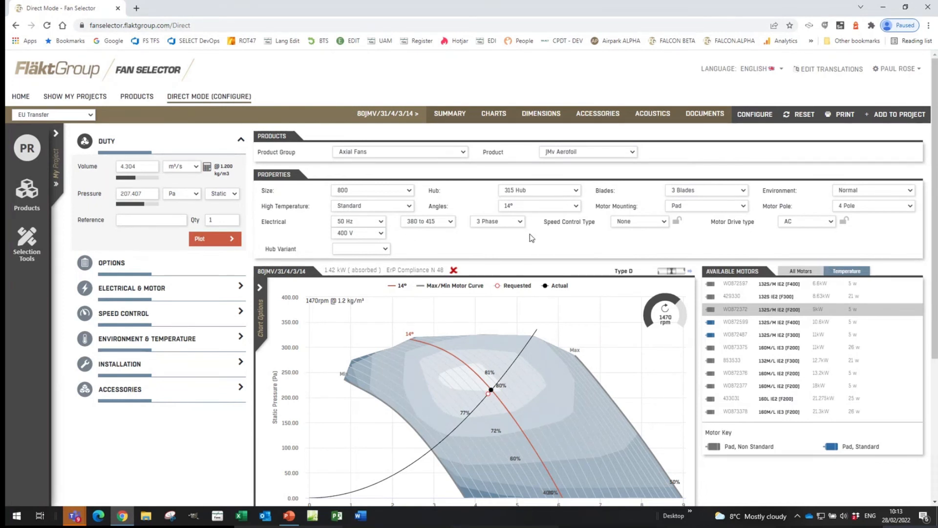
Compare all available motors with the temperature-filtered ones, and select the 132S/M IE2 [F400] motor W0872597
left_click(798, 272)
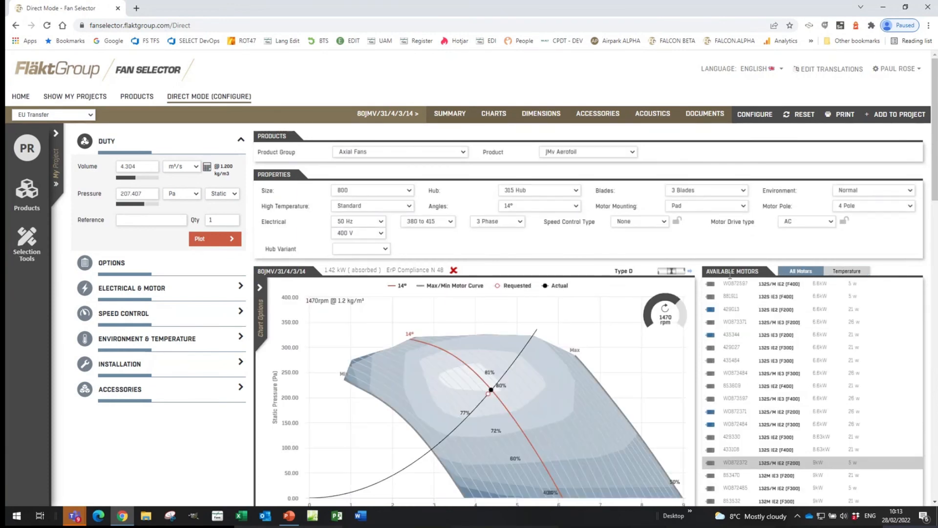
left_click_drag(933, 173, 934, 149)
mouse_move(933, 172)
left_mouse_down()
mouse_move(929, 432)
mouse_move(931, 188)
left_mouse_up()
left_click(847, 202)
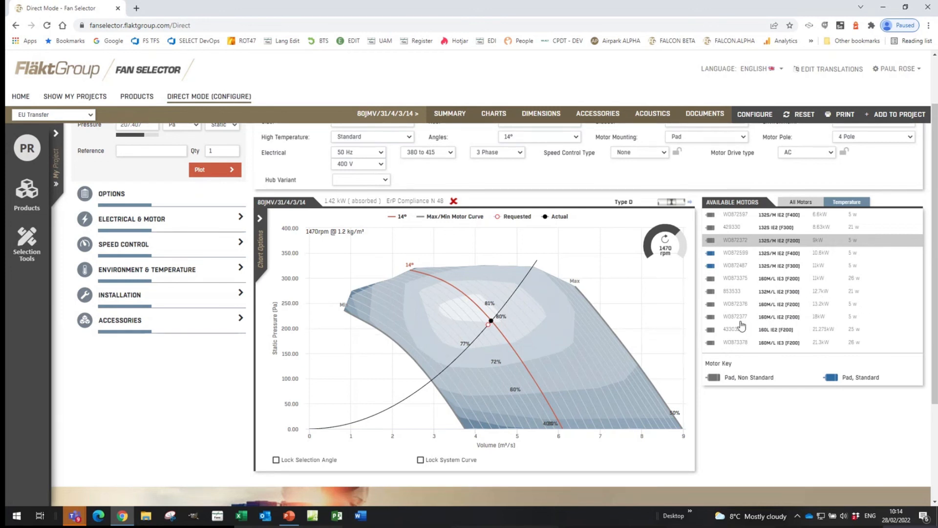
scroll(741, 325, "up", 1)
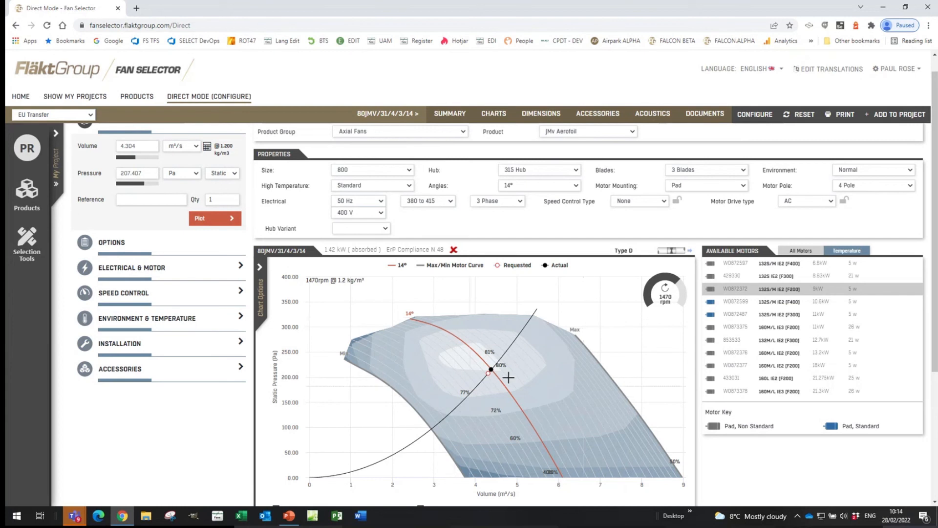
left_click(744, 268)
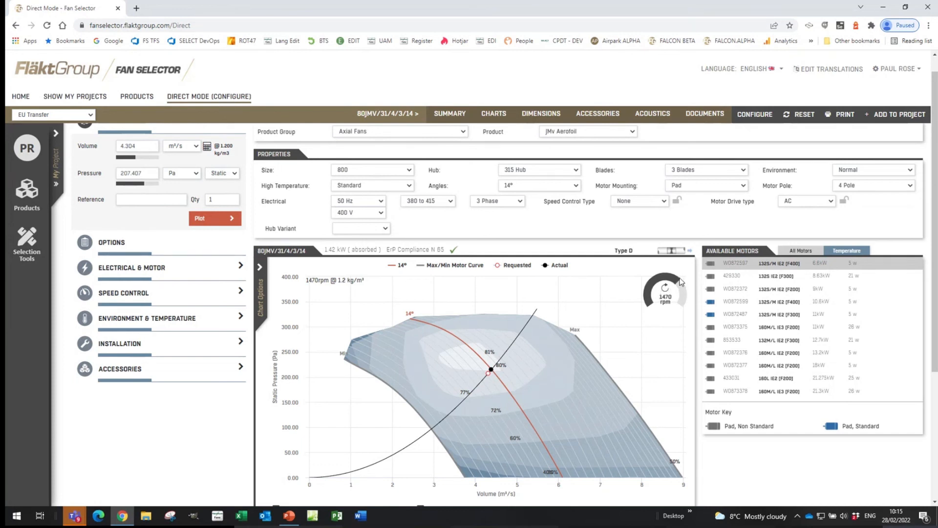
Lower the fan speed to 919 rpm with a duty point at about 3.24 m³/s and 117 Pa, and check the summary
left_click_drag(680, 282, 657, 285)
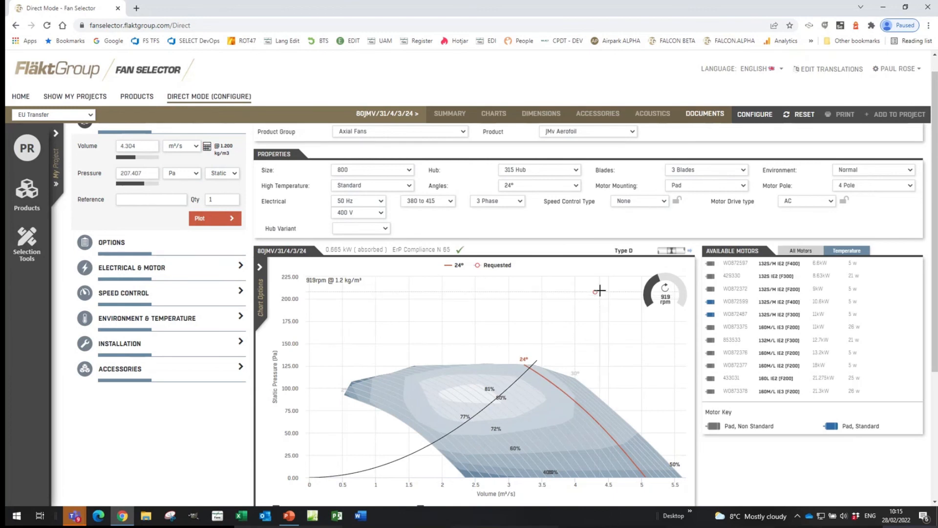
left_click(525, 372)
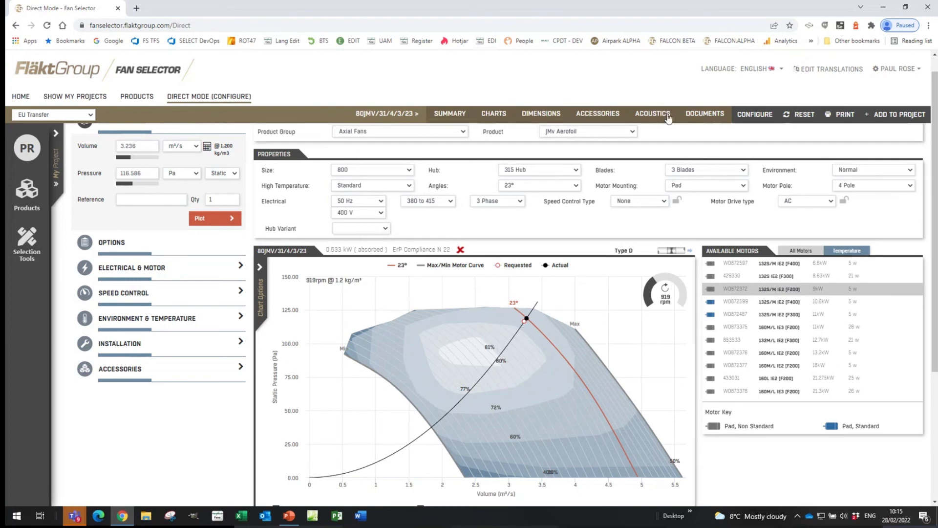
left_click(463, 122)
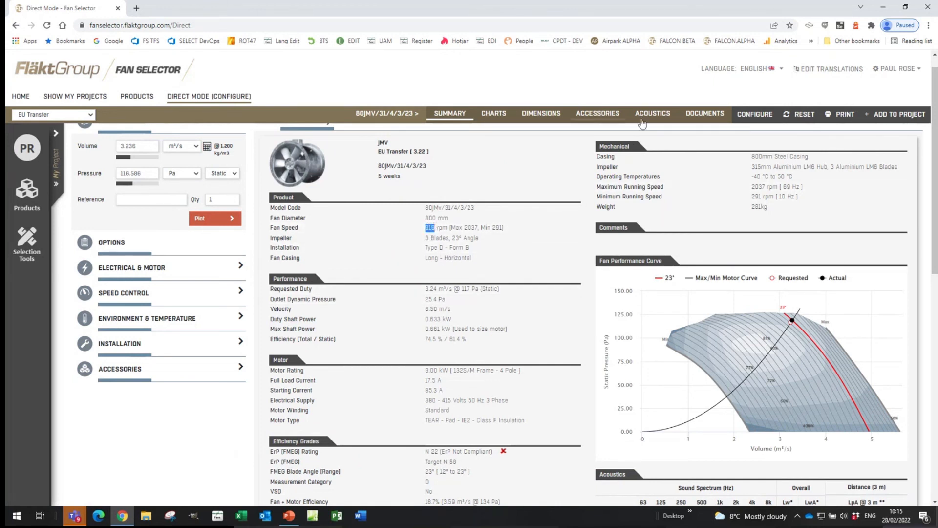
left_click(758, 115)
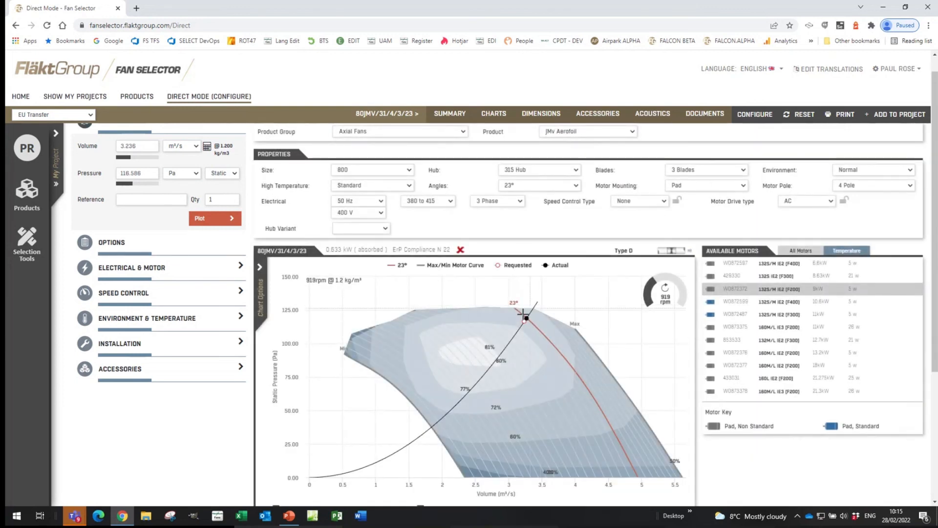
Raise the fan speed to 1899 rpm and review the fan speed and efficiency grades in the summary
left_click_drag(659, 284, 684, 300)
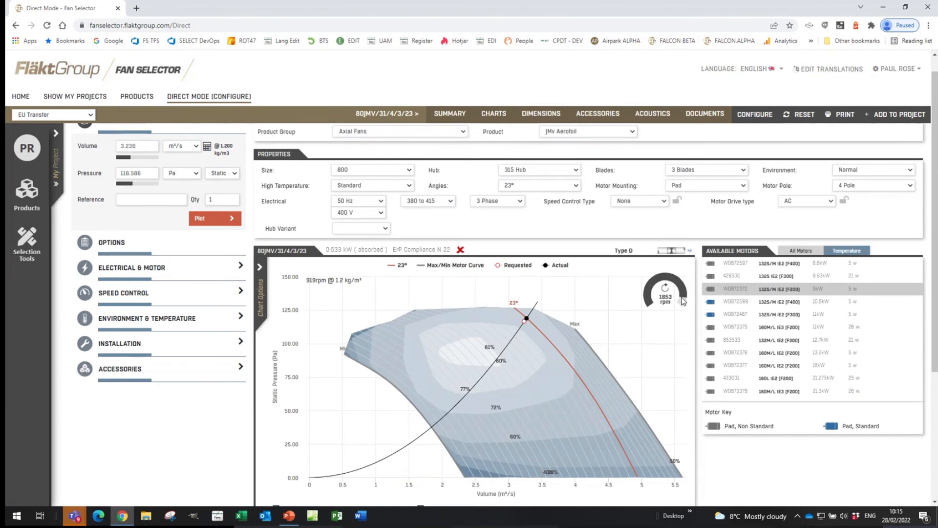
left_click_drag(682, 298, 684, 296)
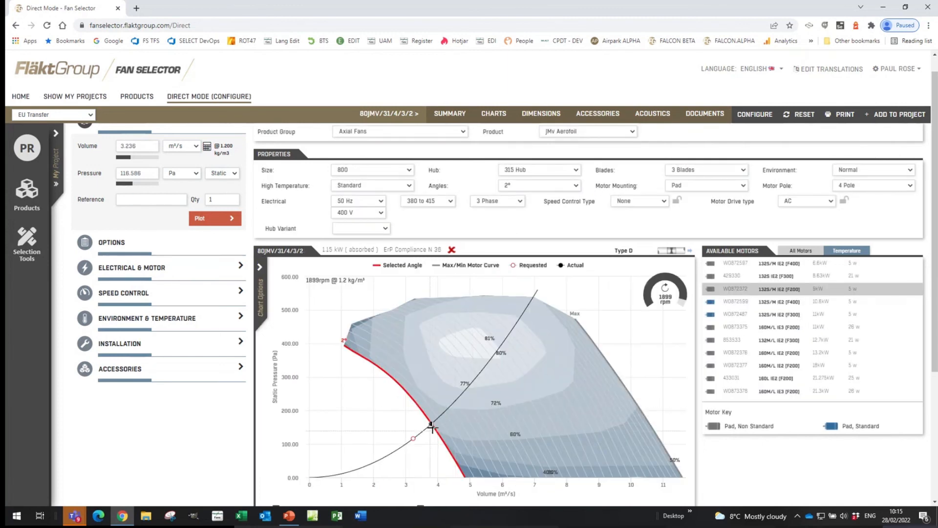
left_click(449, 113)
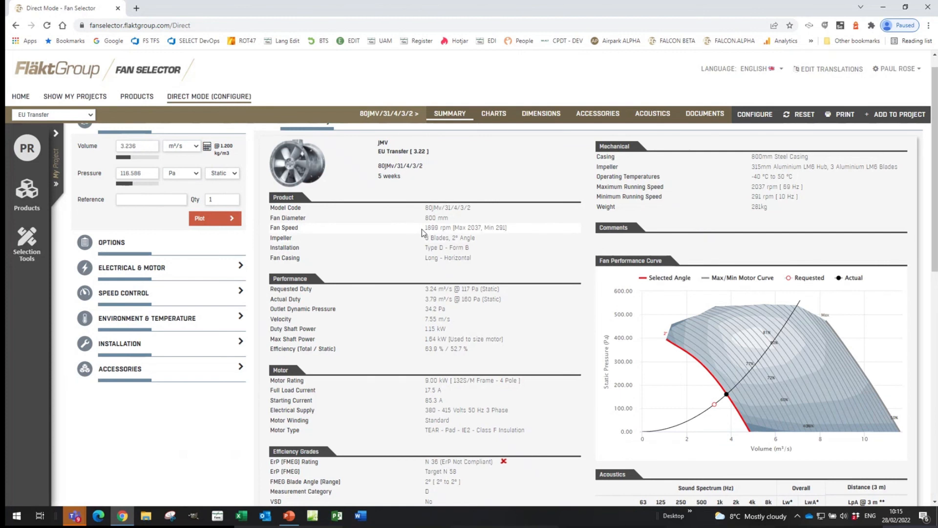
left_click_drag(422, 229, 439, 229)
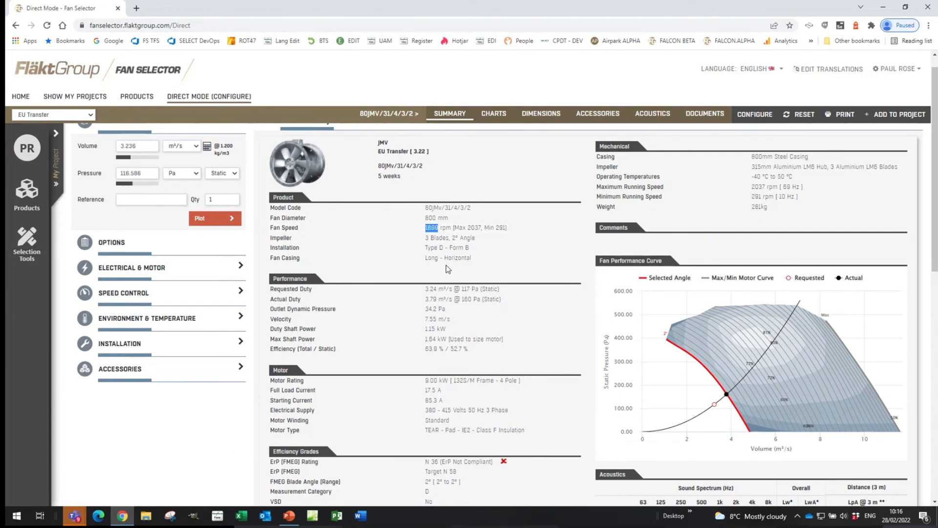
scroll(490, 362, "down", 2)
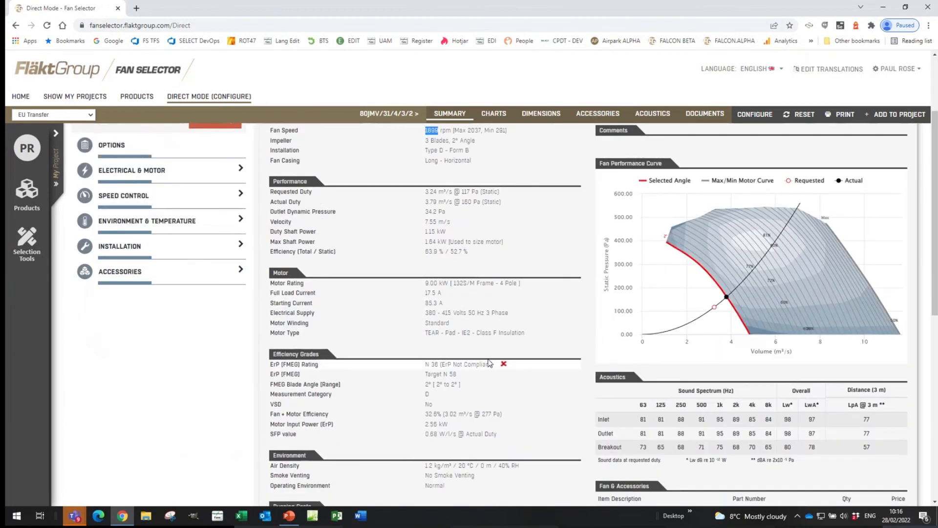
scroll(481, 374, "down", 1)
scroll(481, 374, "up", 3)
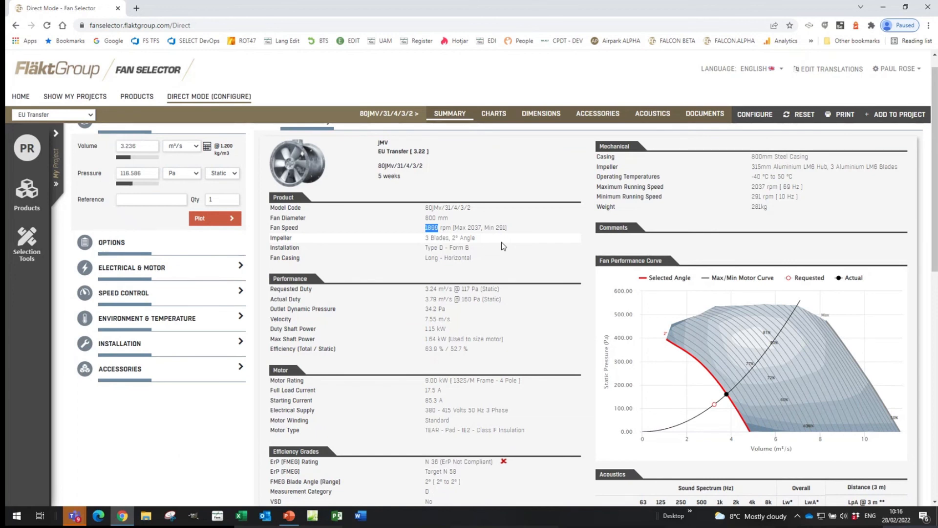
Return to the fan configuration, hide the performance chart's efficiency contours, and show them again
left_click(765, 116)
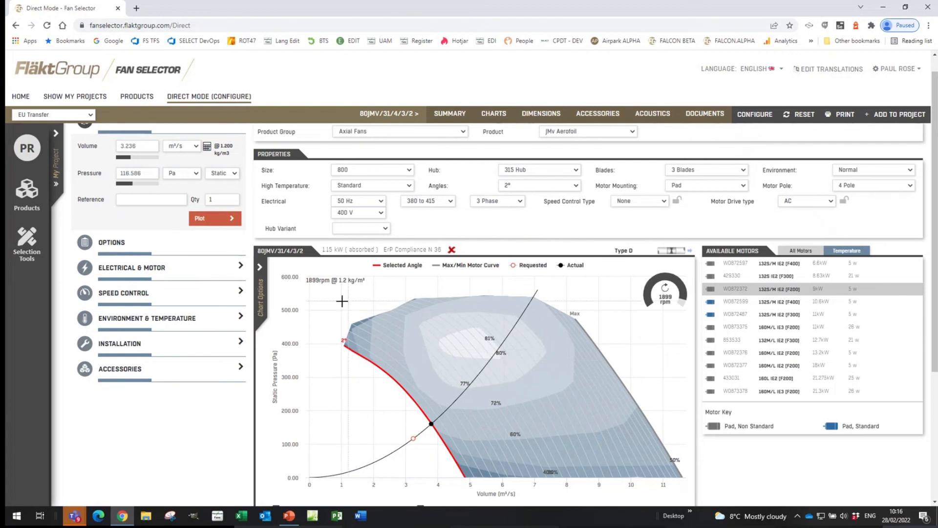
left_click(262, 269)
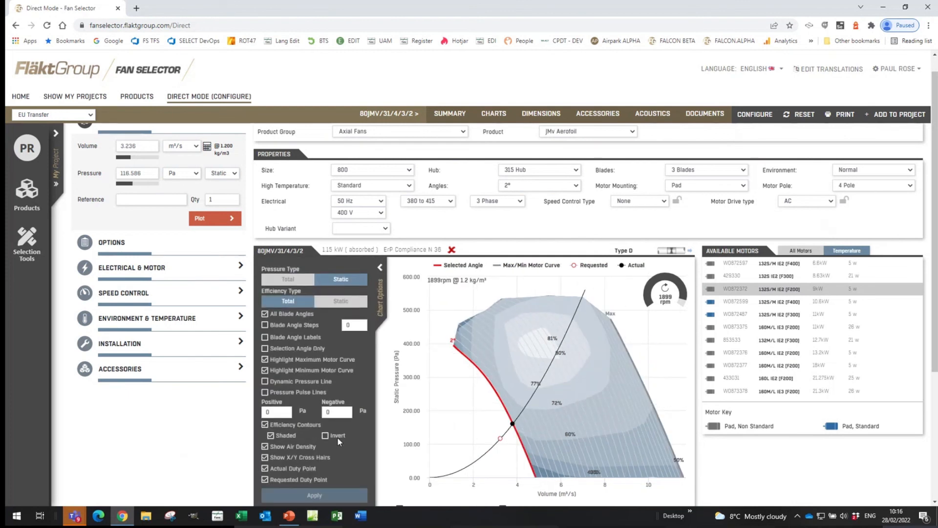
left_click(266, 425)
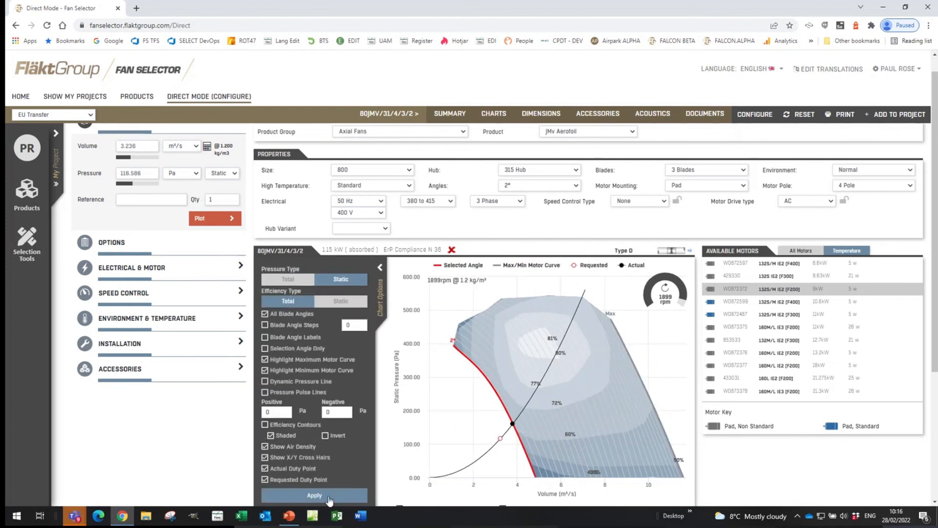
left_click(323, 498)
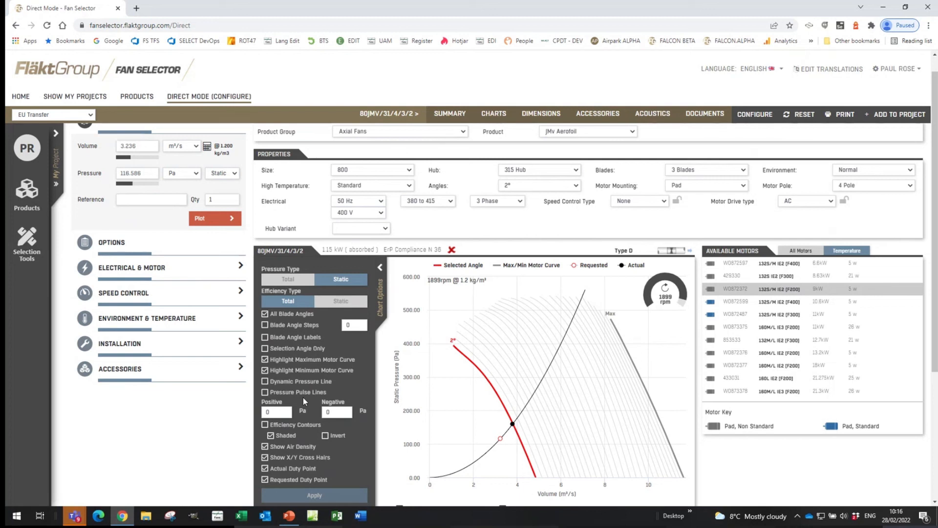
left_click(264, 425)
left_click(315, 493)
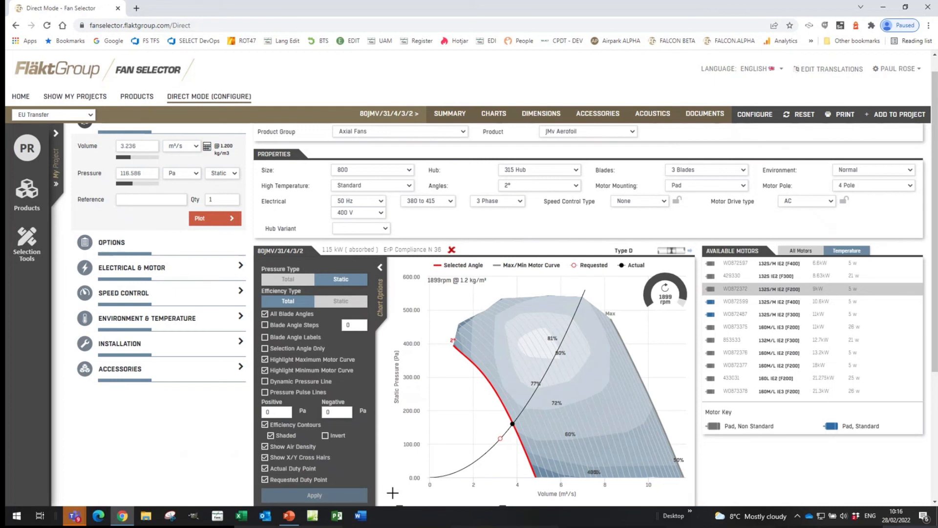
left_click(380, 267)
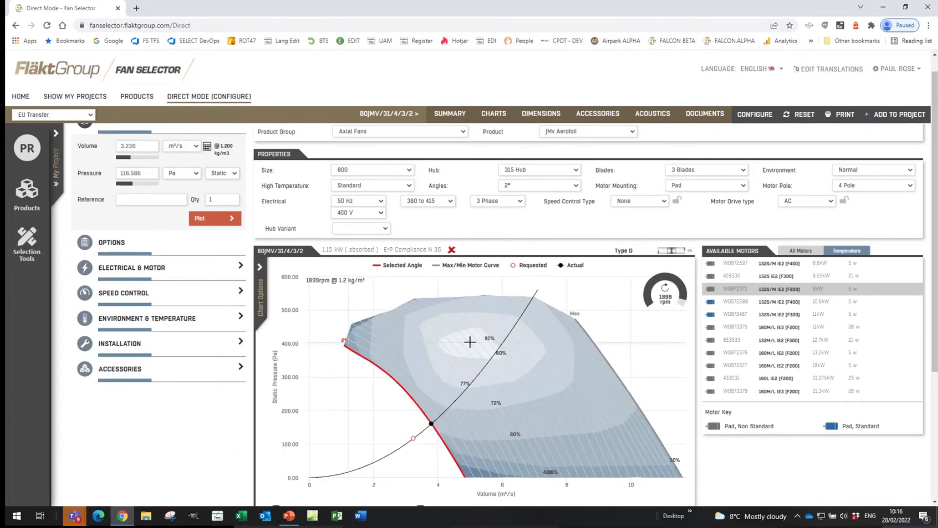
Reset the fan speed to 1470 rpm and set the impeller to 6 blades
left_click(665, 291)
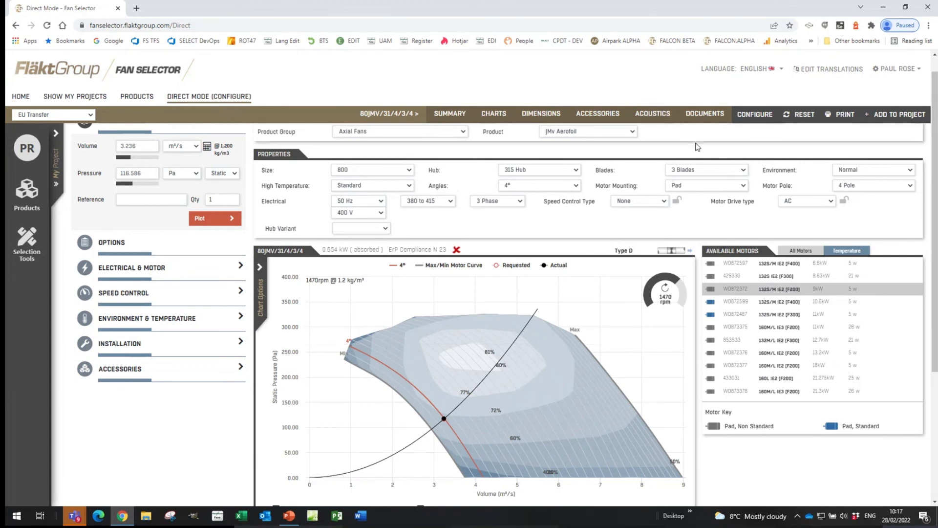
scroll(681, 201, "up", 1)
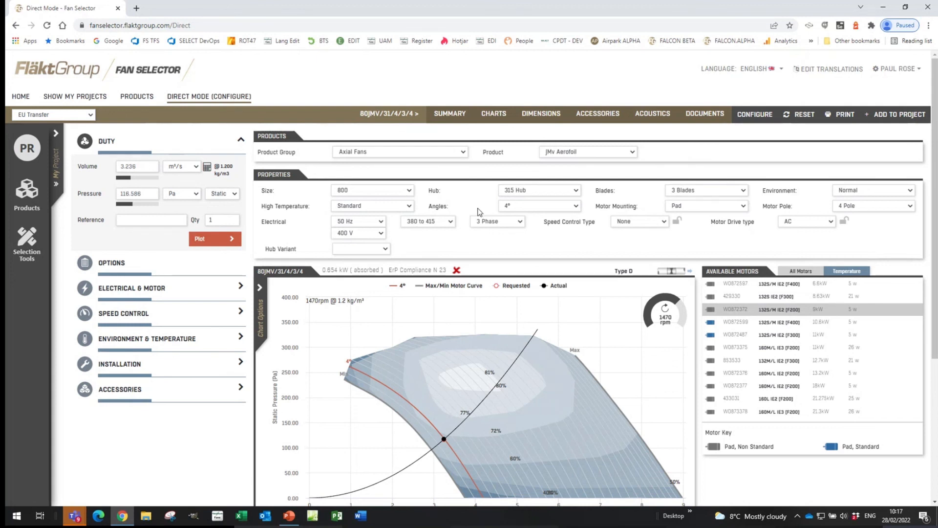
left_click(744, 191)
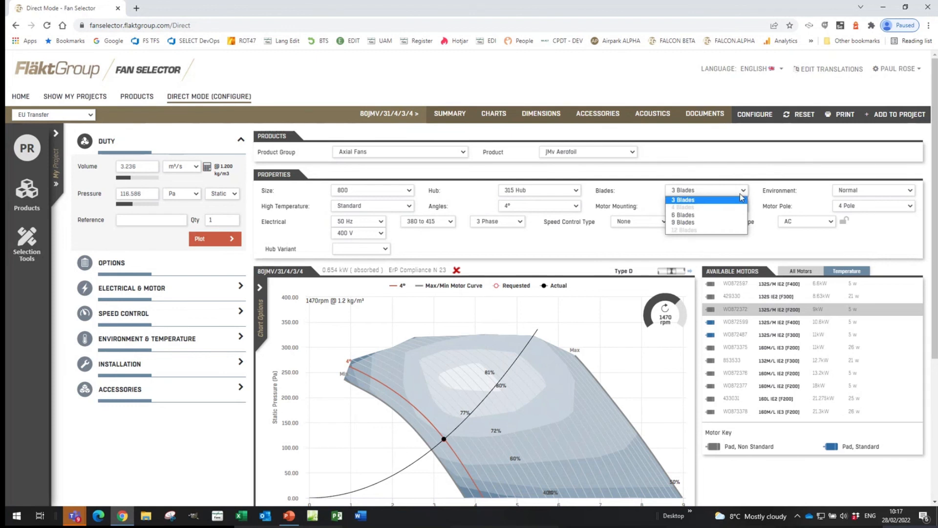
left_click(689, 219)
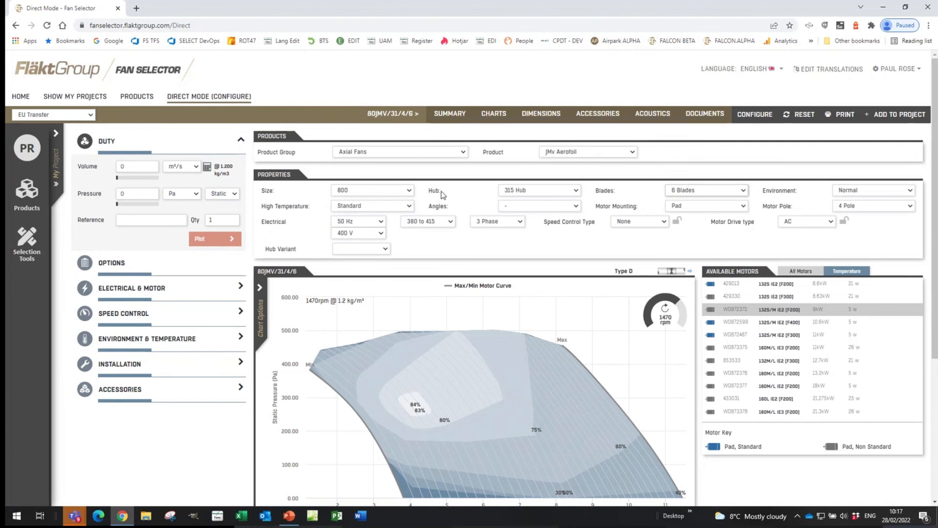
Check which fan sizes, hubs and blade counts are available for the 6-blade configuration
left_click(404, 194)
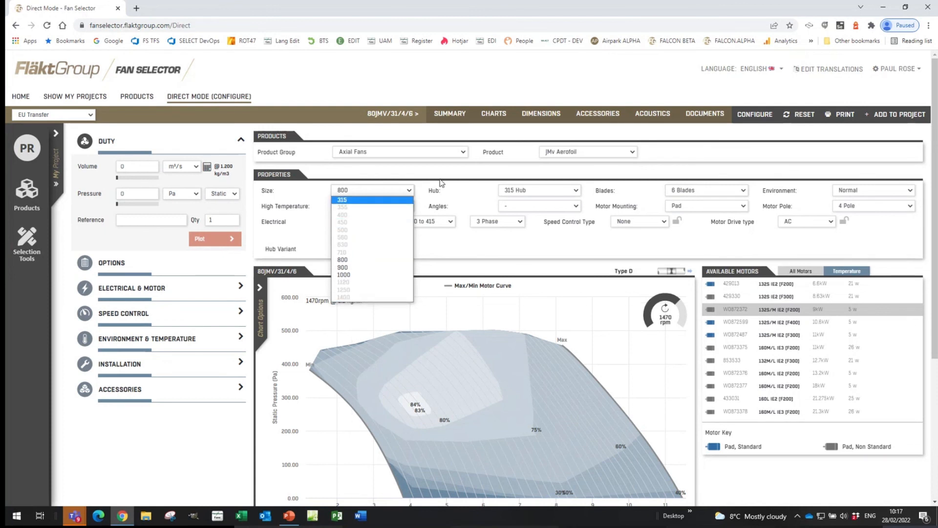
left_click(417, 187)
left_click(576, 192)
left_click(576, 192)
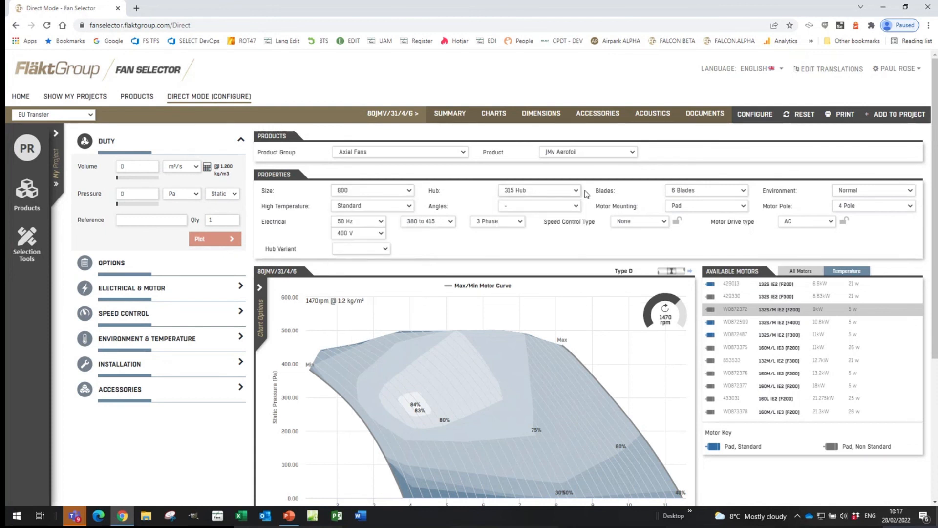
left_click(743, 191)
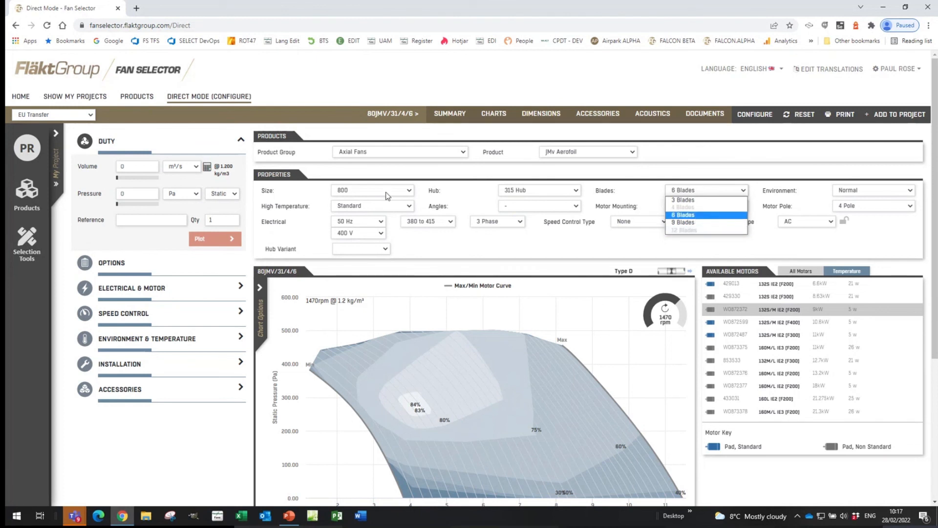
left_click(638, 194)
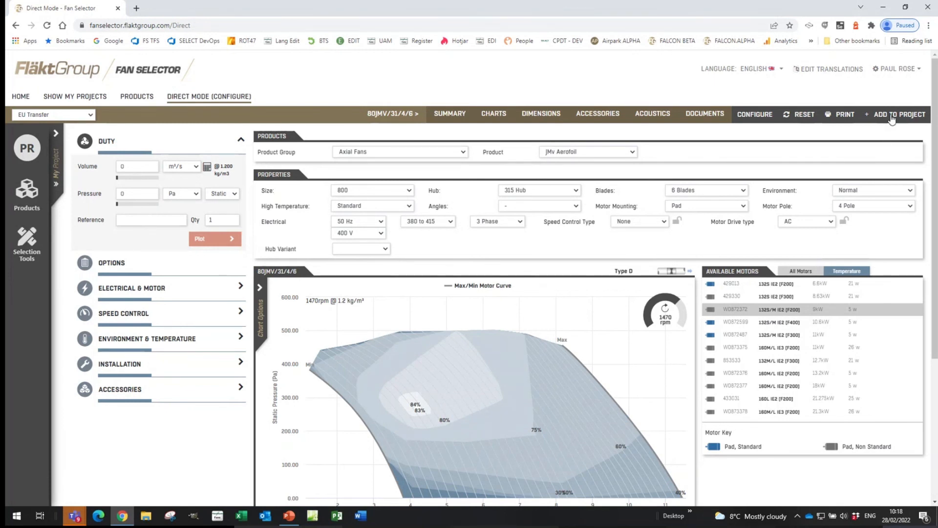
Place a duty point at about 5.93 m³/s and 305 Pa, and add the fan to the project
left_click(481, 395)
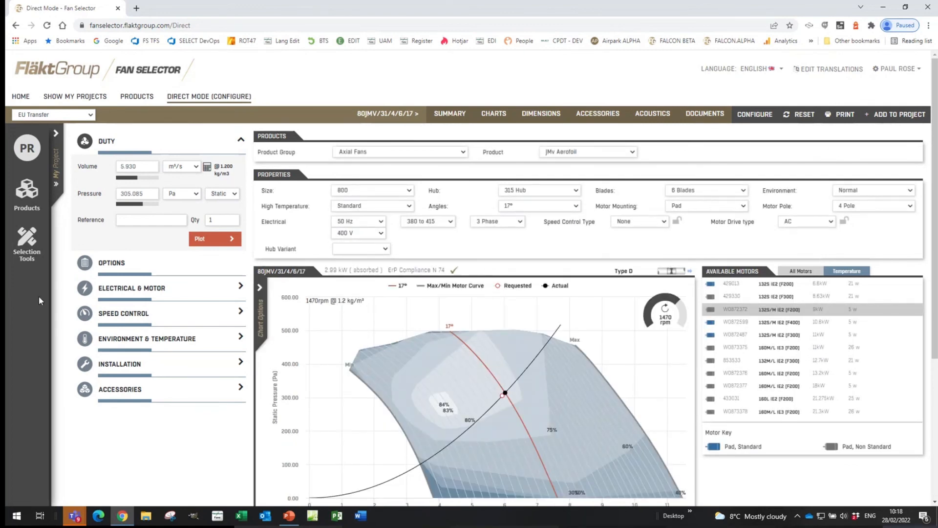
left_click(56, 133)
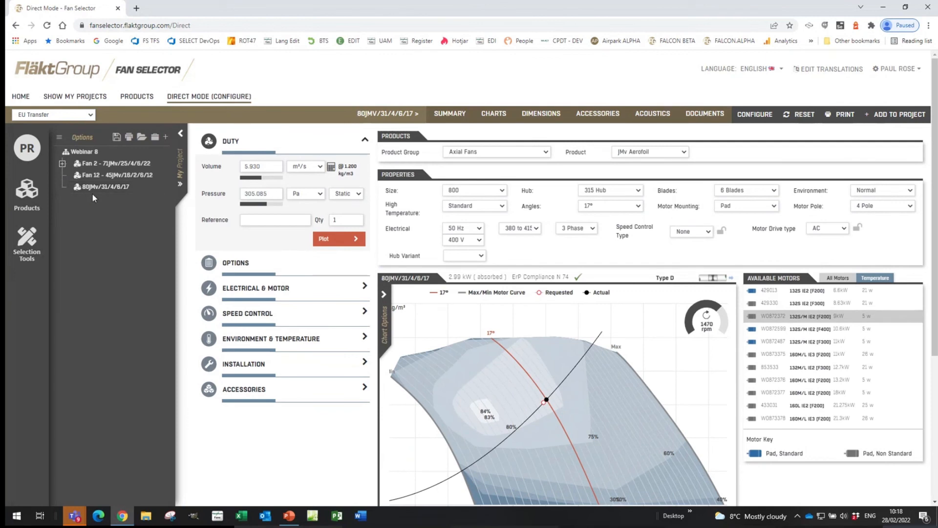
Rename the 80JMv/31/4/6/17 fan in the Webinar 8 project with the reference Direct
right_click(117, 189)
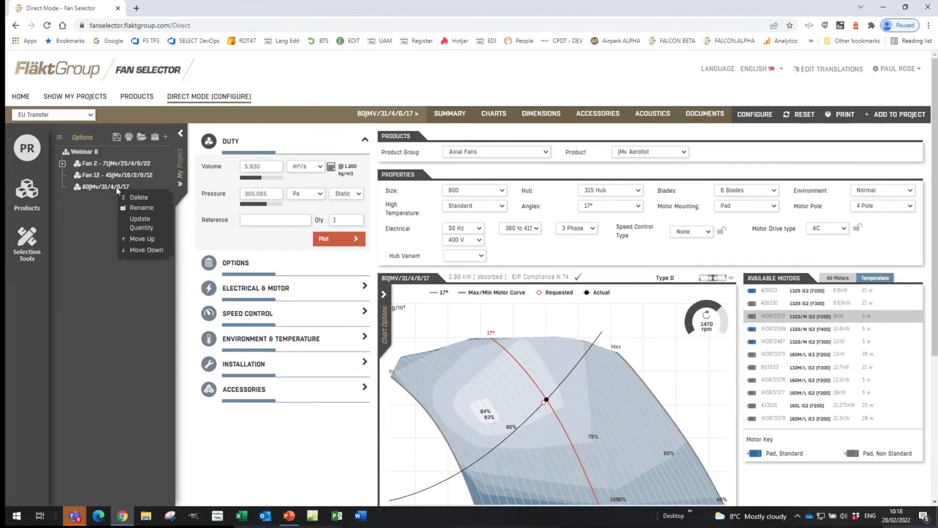
left_click(137, 209)
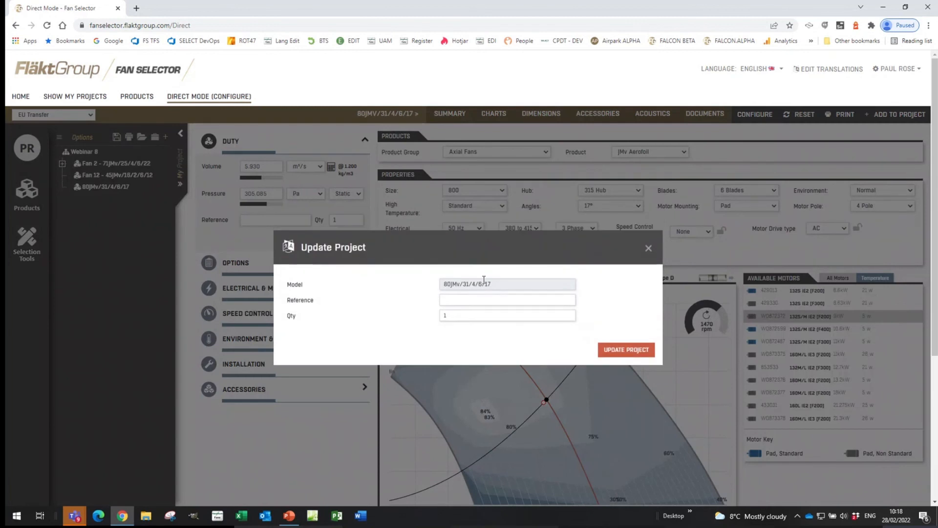
left_click(464, 300)
type("D")
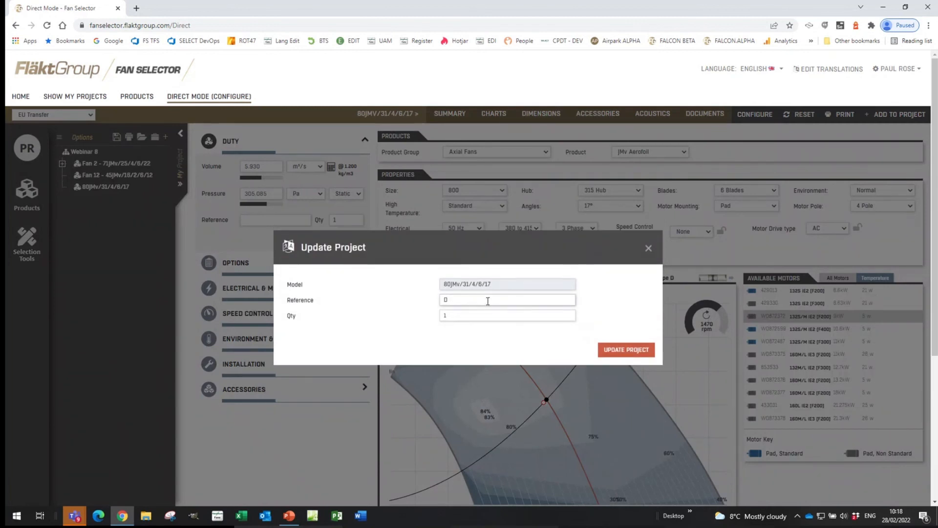
type("irect")
left_click(617, 348)
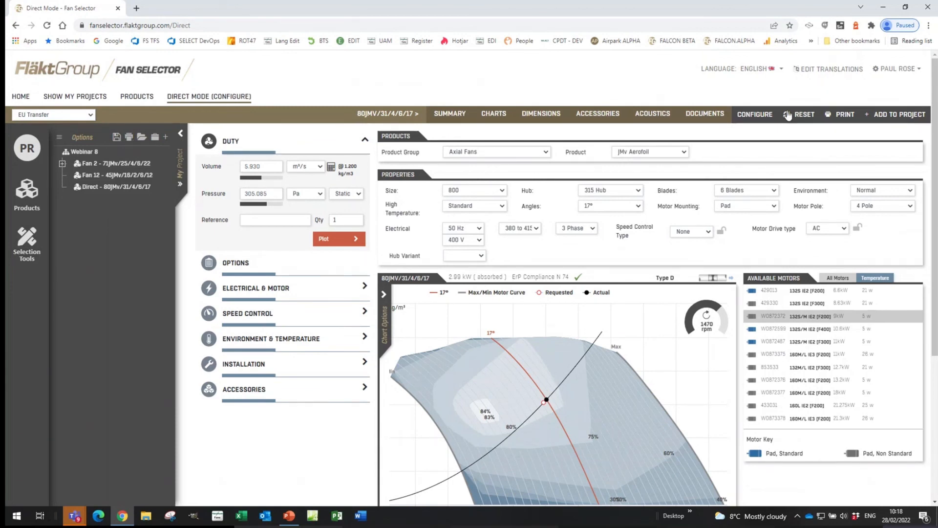
Print the fan's Data Sheet page, and download and open the PDF
left_click(841, 117)
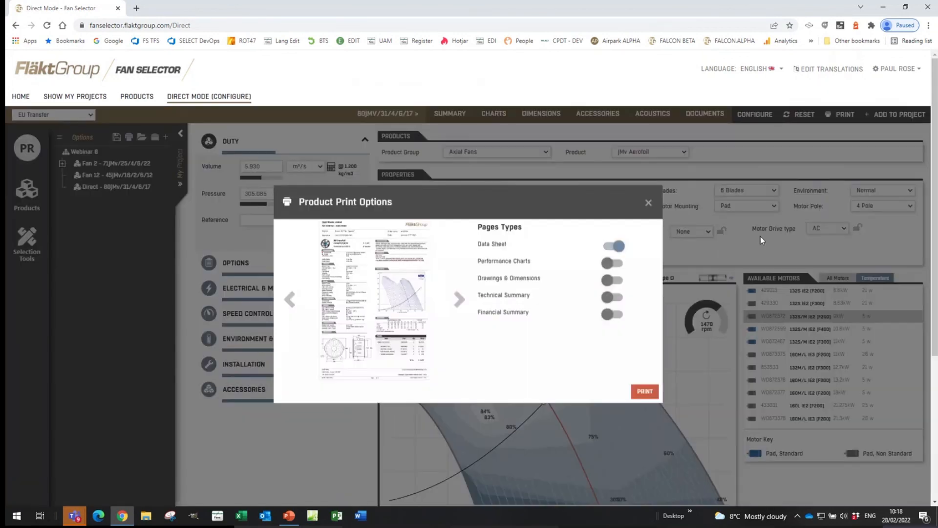
left_click(645, 396)
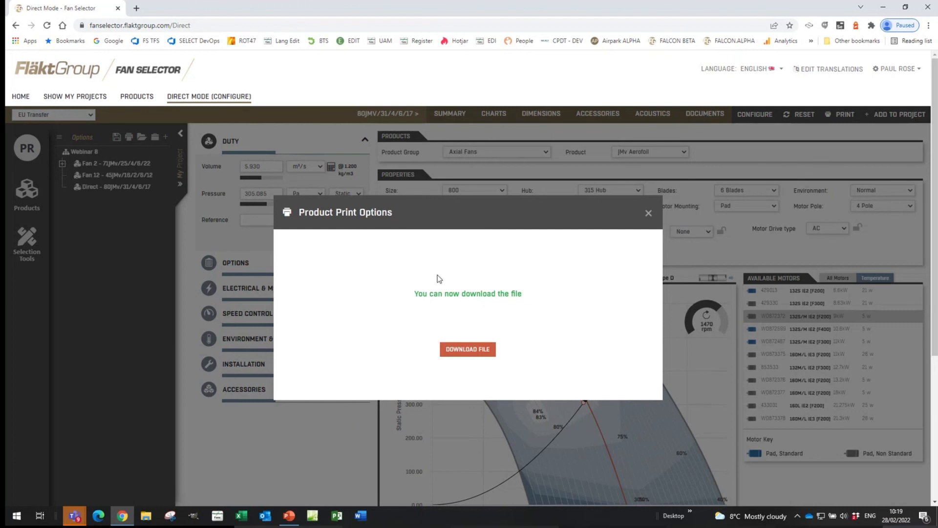
left_click(468, 350)
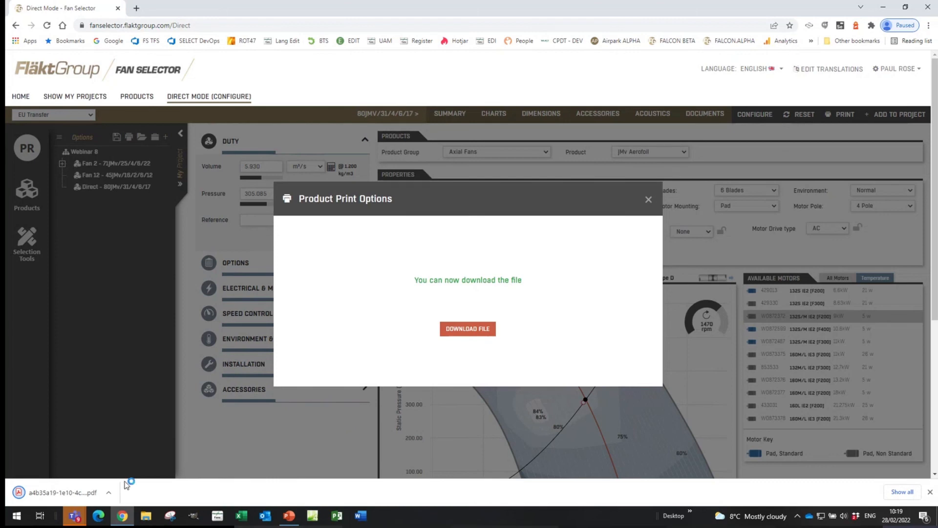
left_click(81, 497)
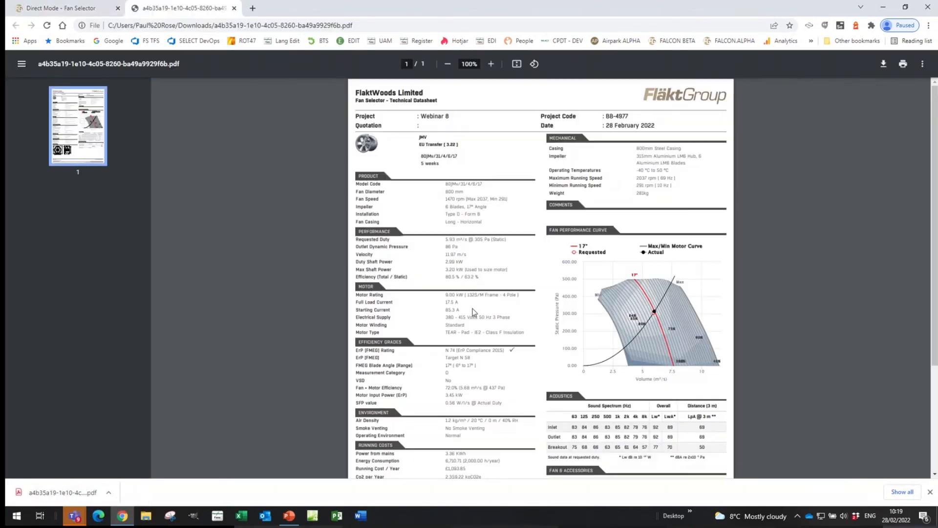
Review the technical datasheet's performance, motor, acoustics, dimensions and price, and close it and the print options
scroll(538, 273, "down", 2)
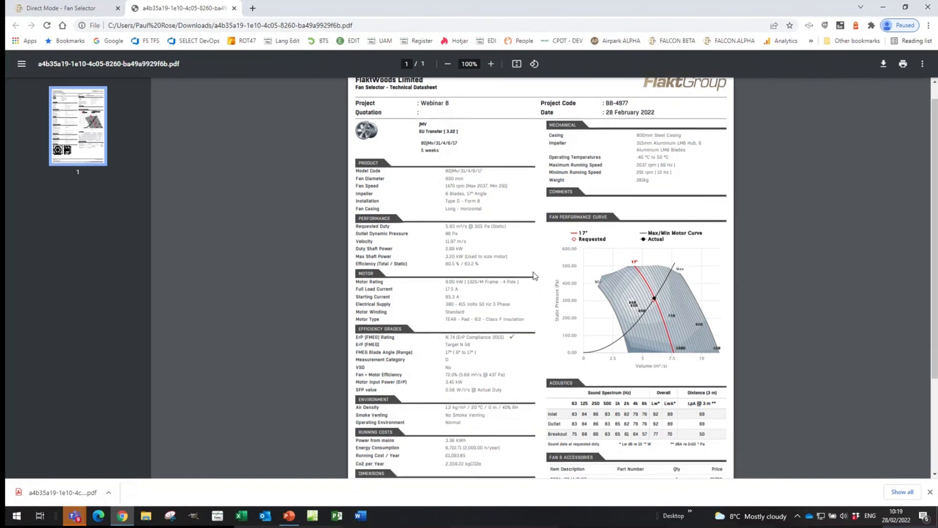
scroll(543, 281, "up", 3)
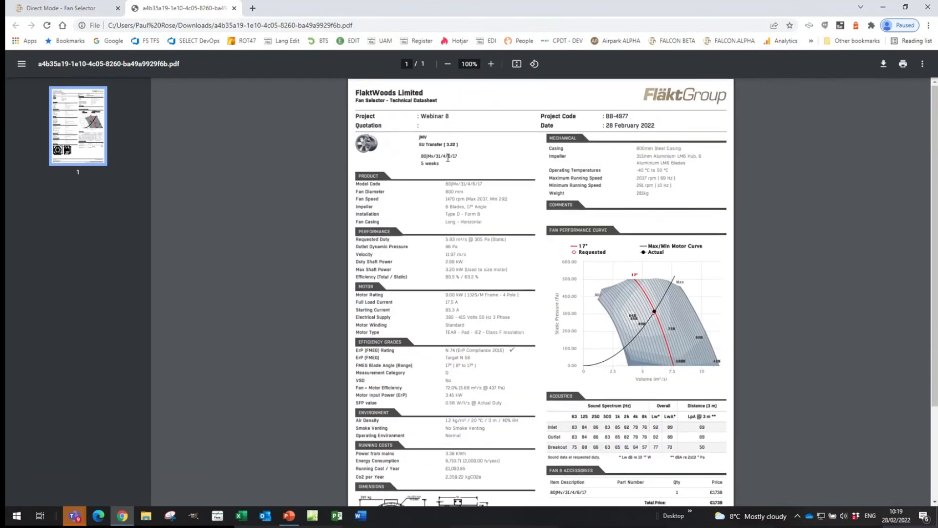
scroll(443, 332, "down", 1)
scroll(497, 307, "down", 1)
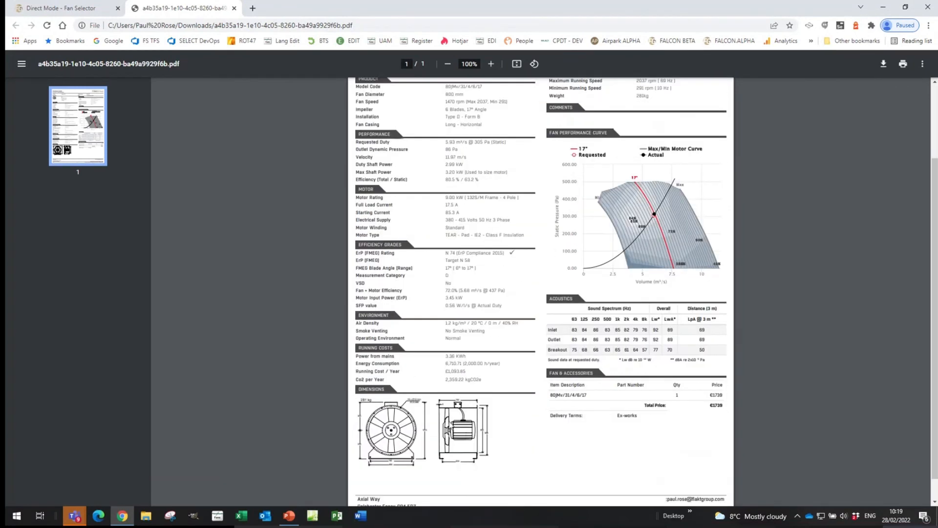
scroll(586, 327, "up", 1)
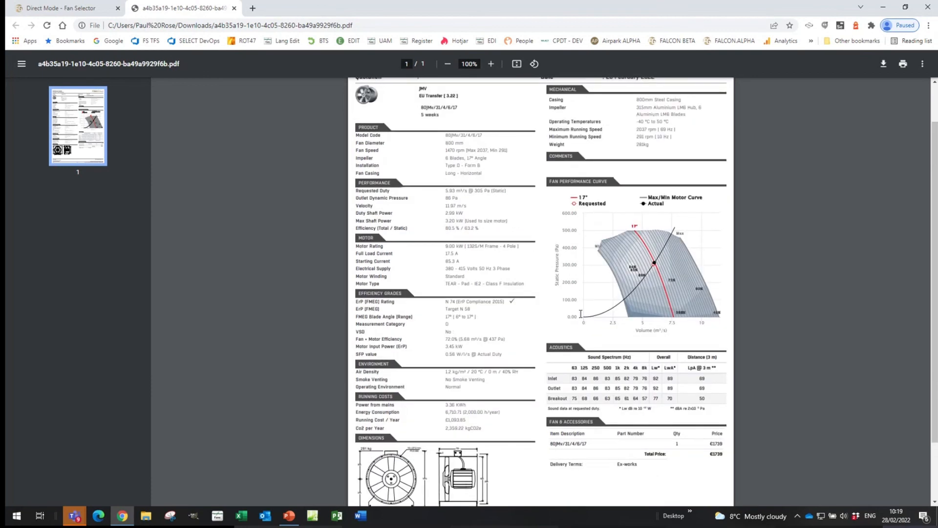
scroll(635, 293, "up", 1)
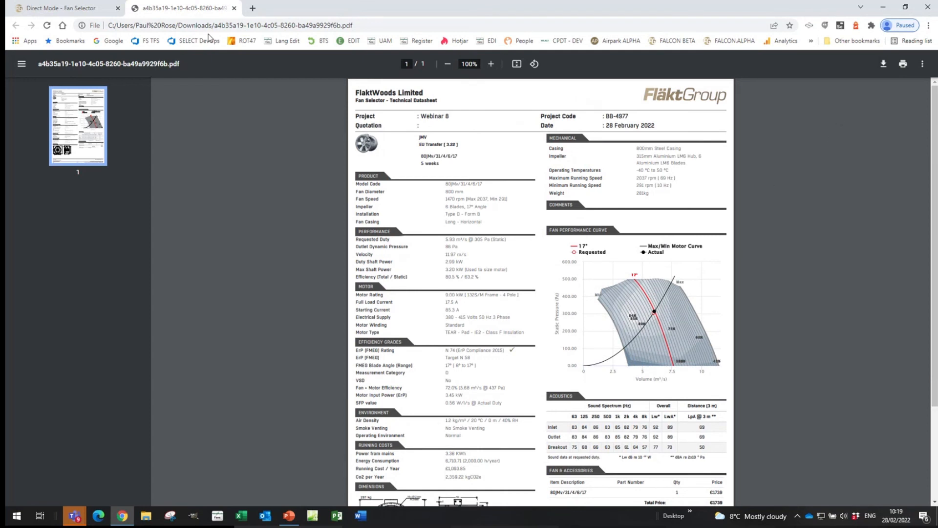
left_click(234, 7)
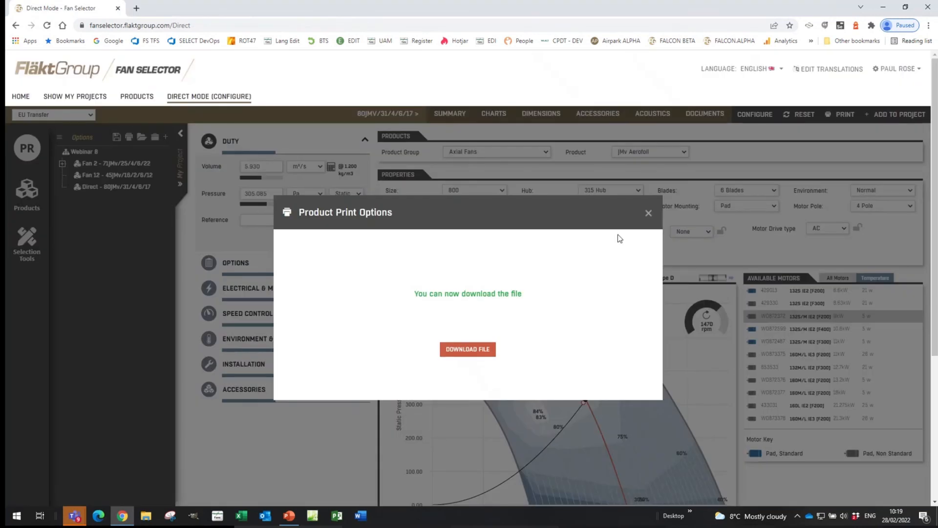
left_click(648, 212)
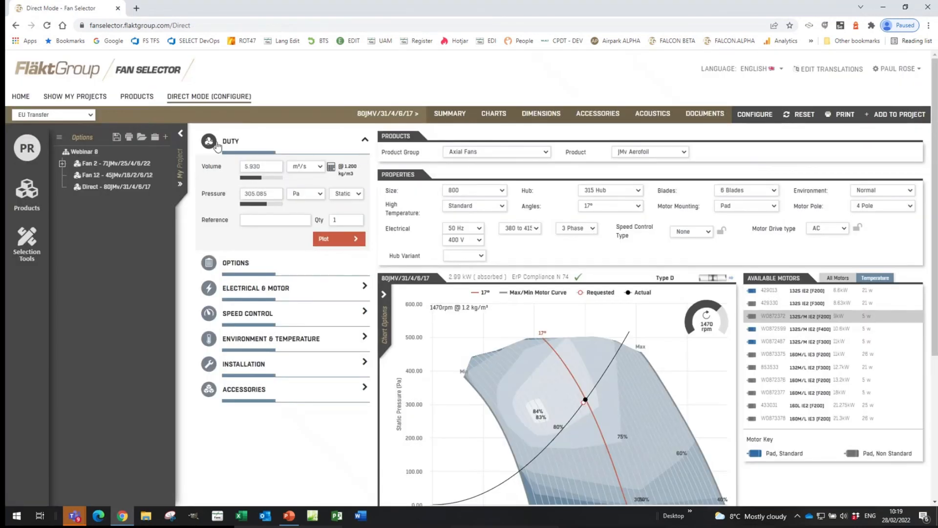
Start a new Direct Mode configuration, leaving the current one without saving changes
left_click(180, 133)
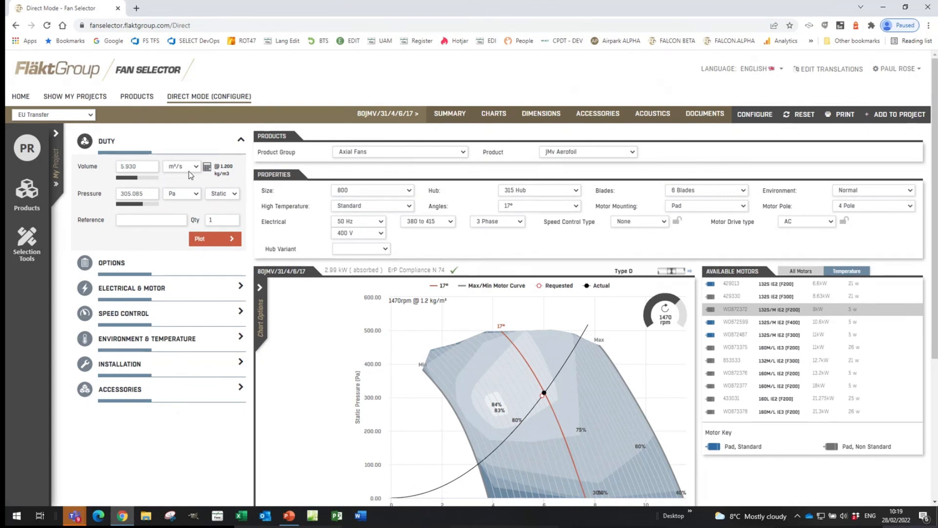
left_click(137, 100)
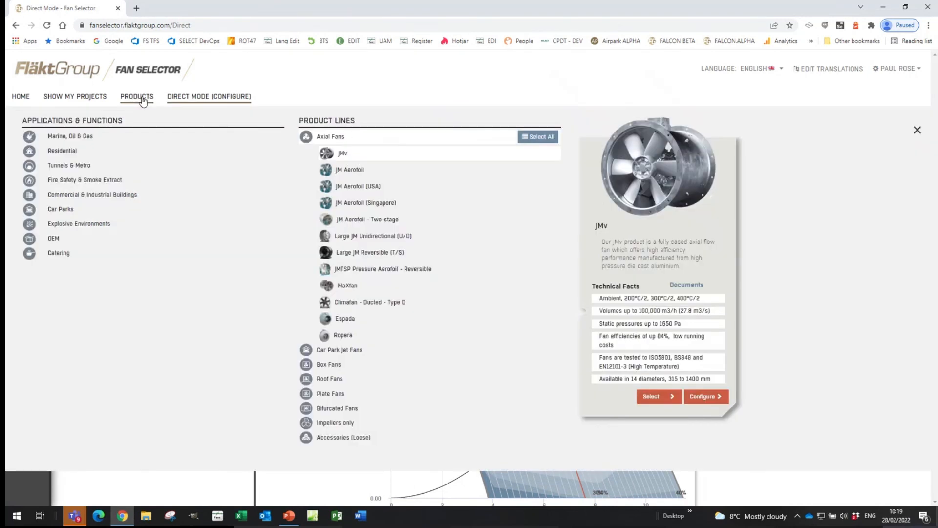
left_click(177, 99)
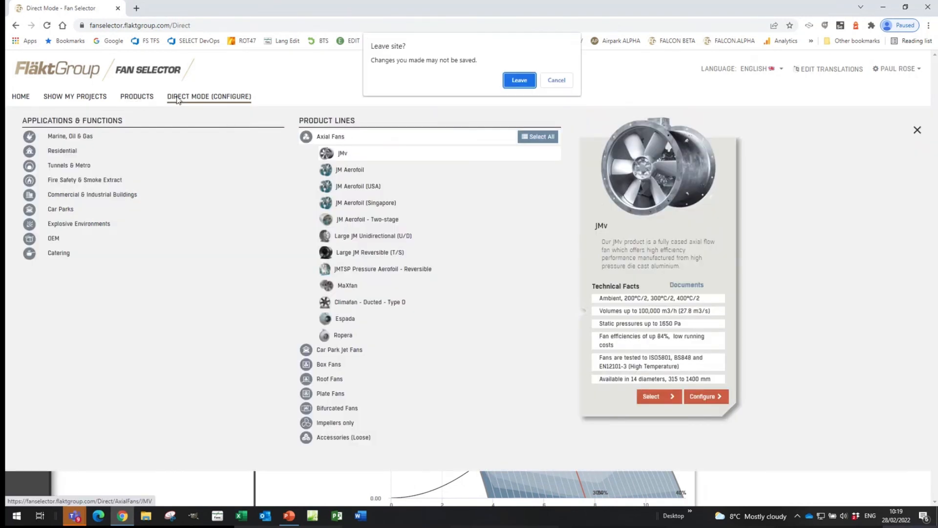
left_click(514, 82)
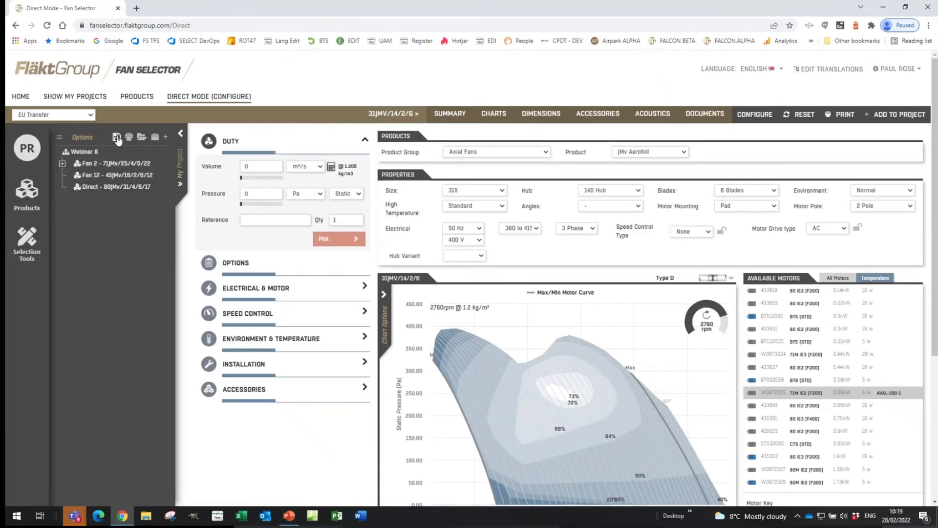
Save the Webinar 8 project, and view its options and expanded fan table before collapsing the project view
left_click(116, 139)
left_click(180, 132)
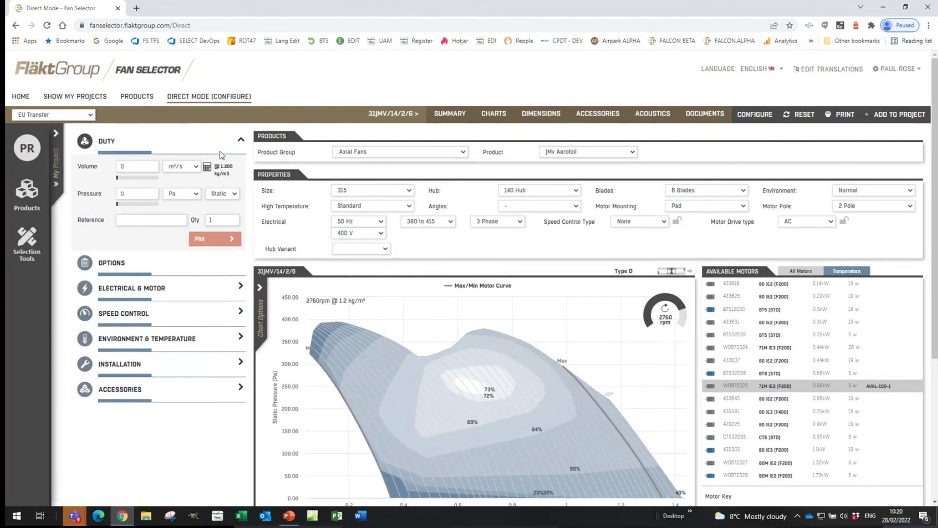
left_click(55, 133)
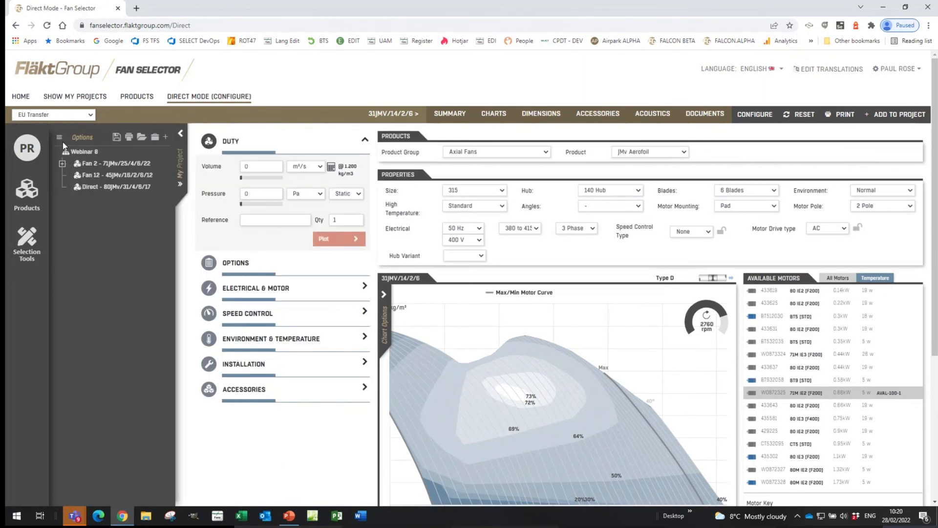
left_click(180, 186)
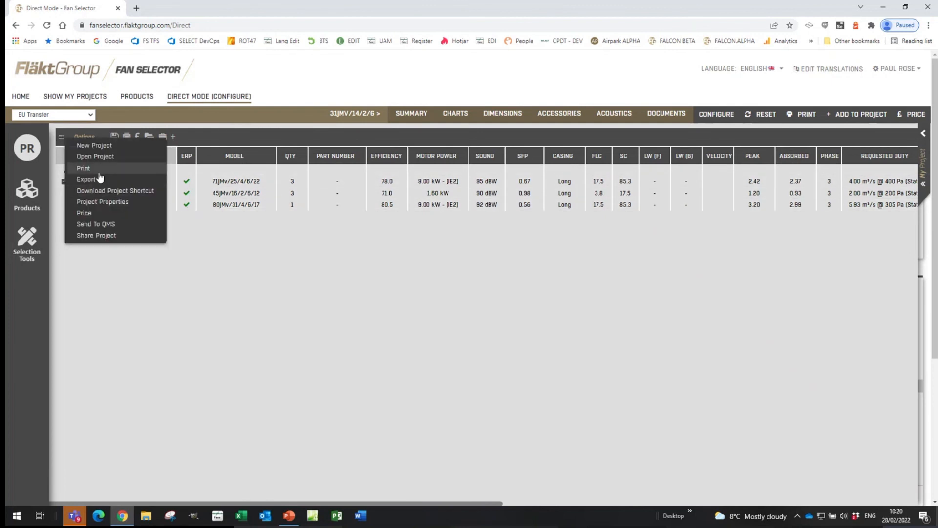
left_click(923, 189)
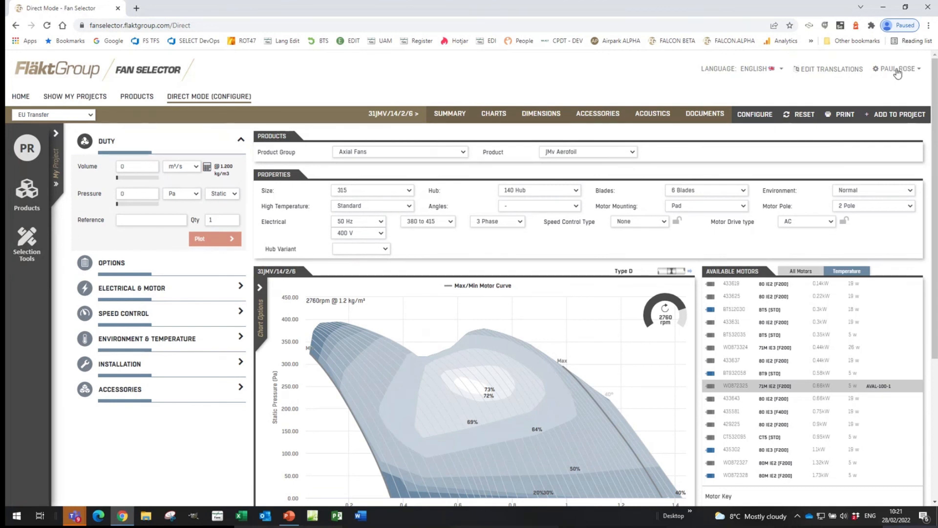
Open the Program Settings from the home page and review the available volume units, keeping m³/s
left_click(20, 96)
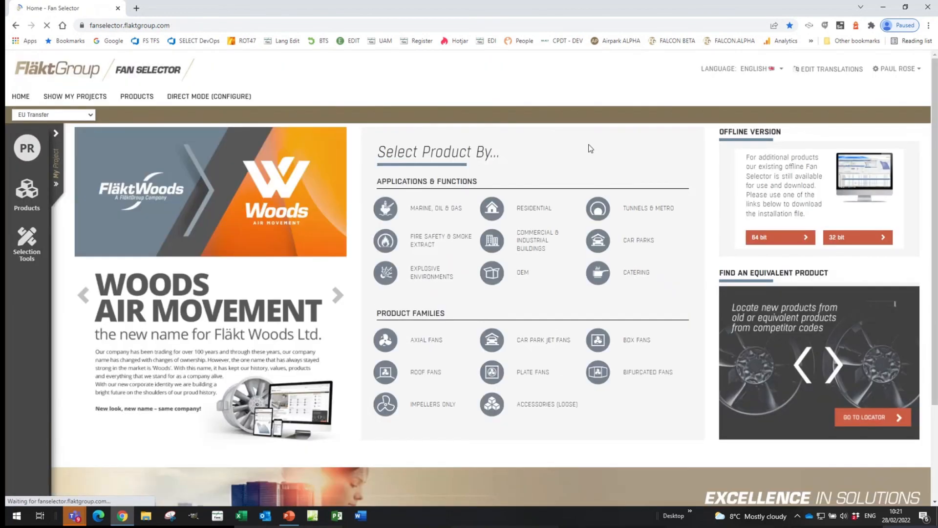
left_click(889, 71)
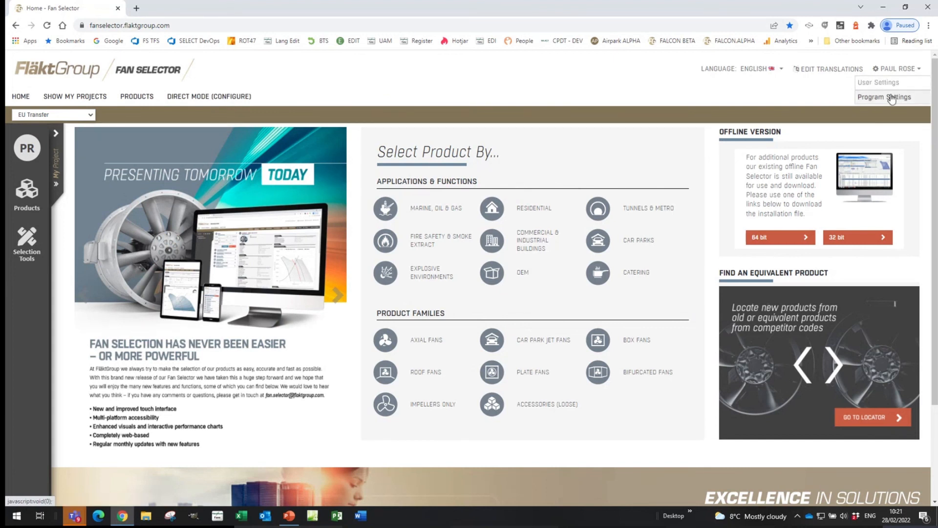
left_click(872, 101)
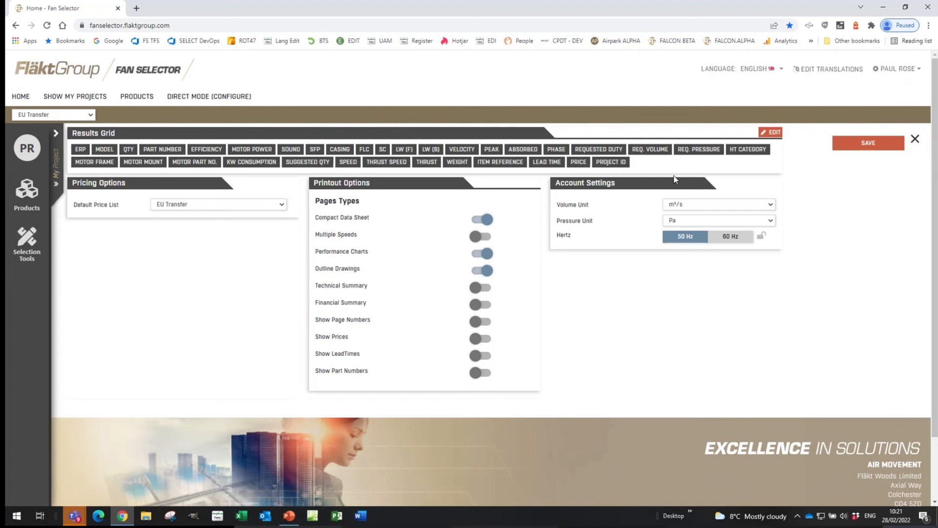
left_click(772, 207)
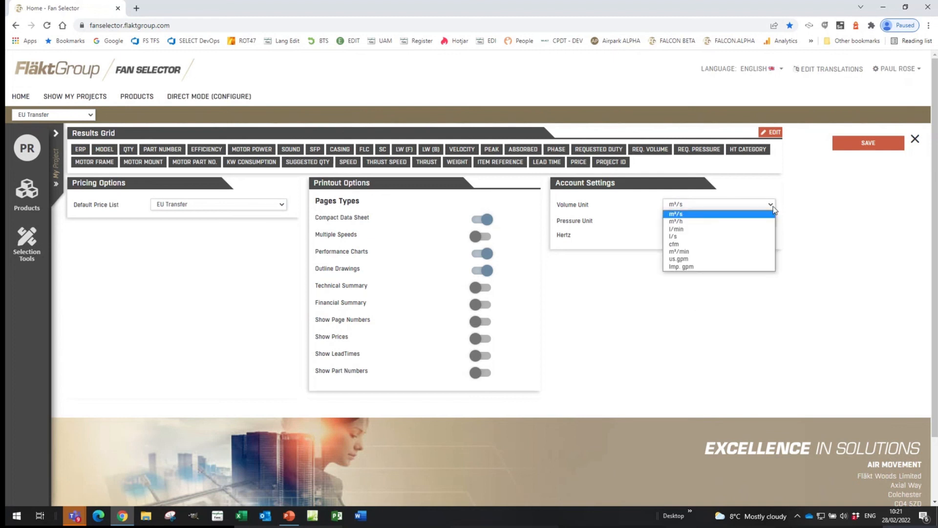
left_click(704, 214)
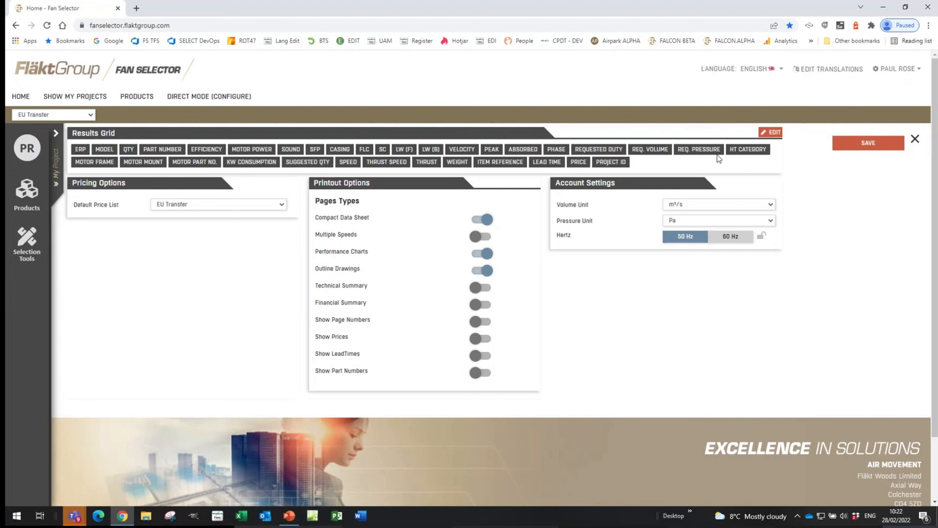
Edit the Results Grid columns, placing Price directly after Part Number and moving Thrust to the excluded columns
left_click(771, 132)
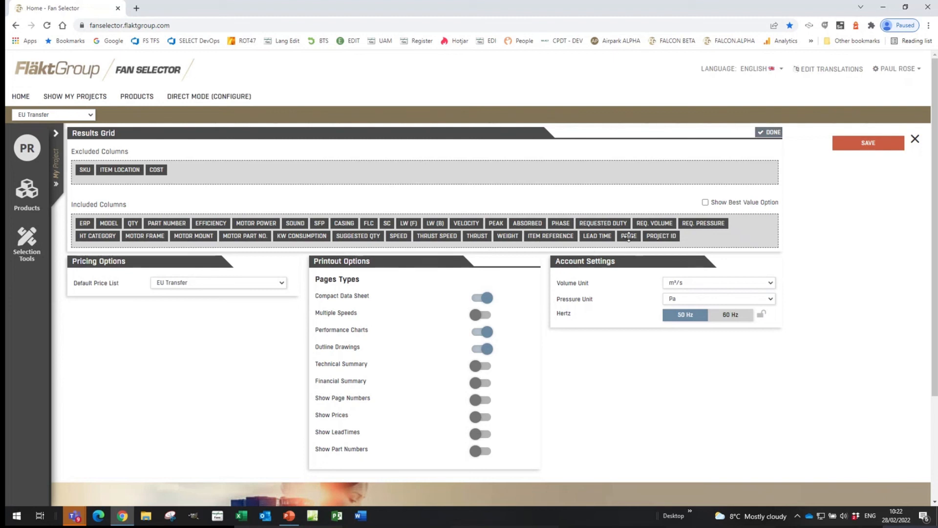
left_click_drag(627, 236, 199, 220)
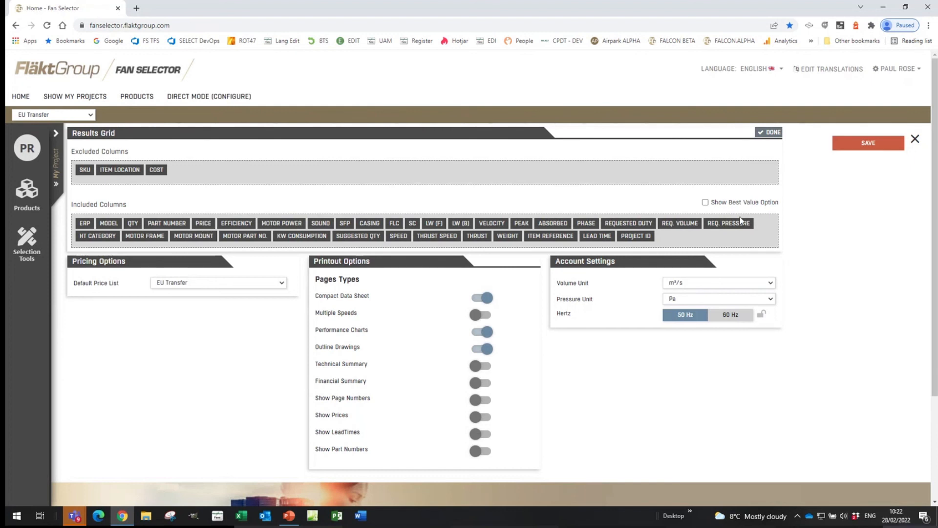
left_click_drag(476, 236, 250, 182)
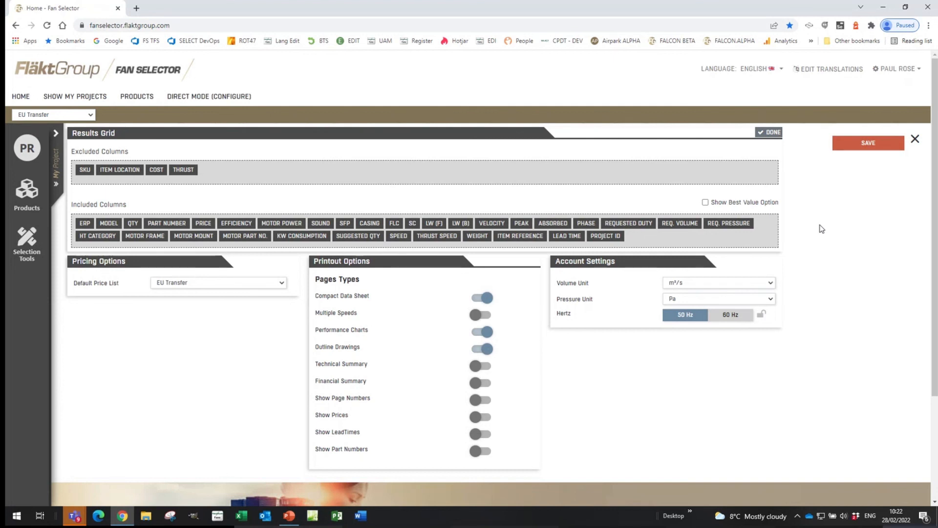
Preview the Show Best Value Option for the included columns, turn it off again, and close the program settings without saving
left_click(705, 203)
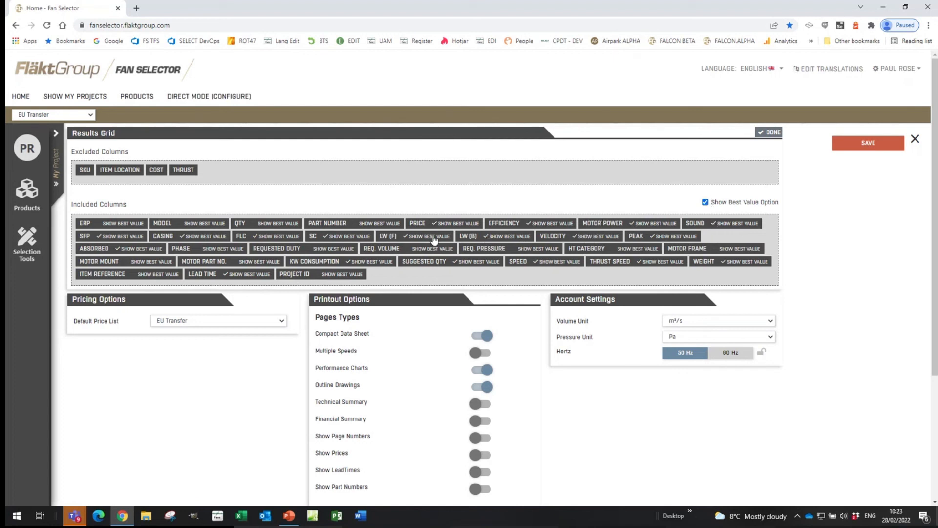
left_click(705, 201)
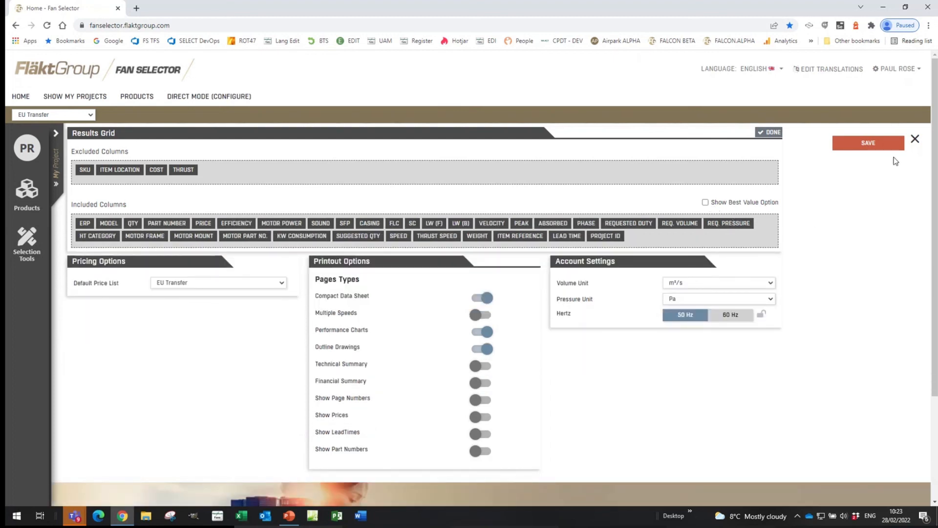
left_click(915, 140)
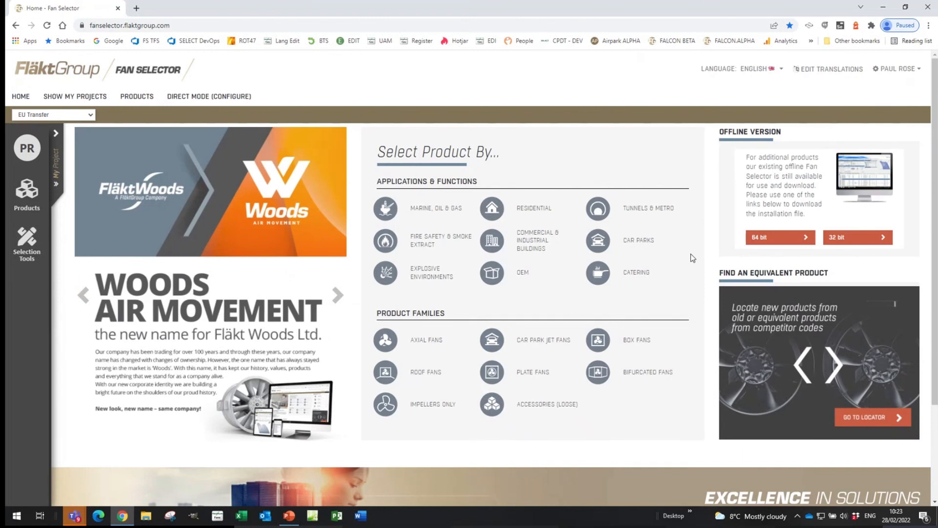